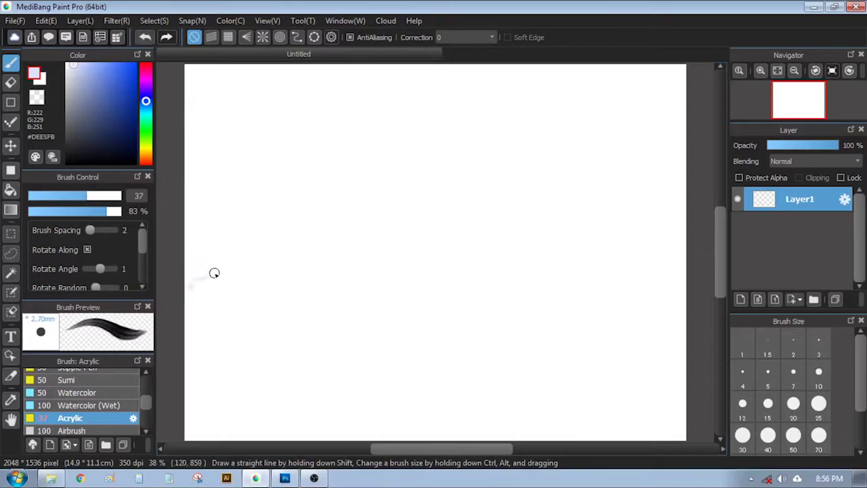
Draw a brown (#9D692B) horizon line across the middle of the canvas at brush size 41, with rough shading beneath it.
click(118, 102)
click(90, 196)
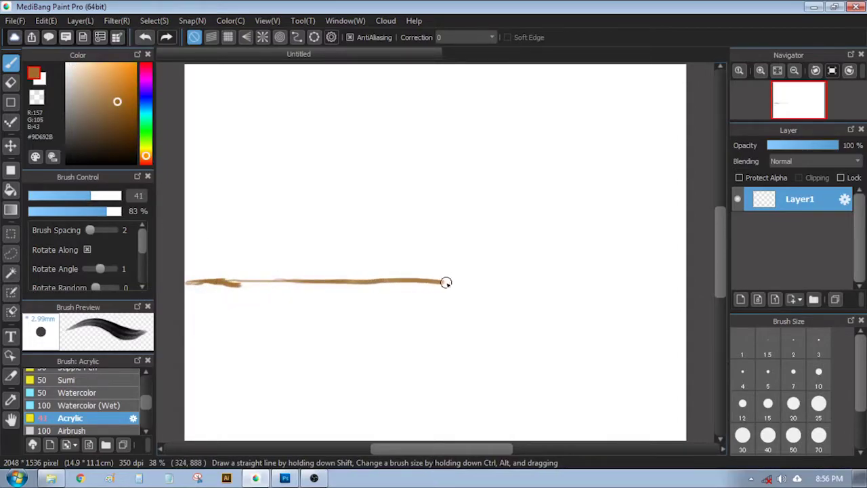
drag(438, 282, 645, 281)
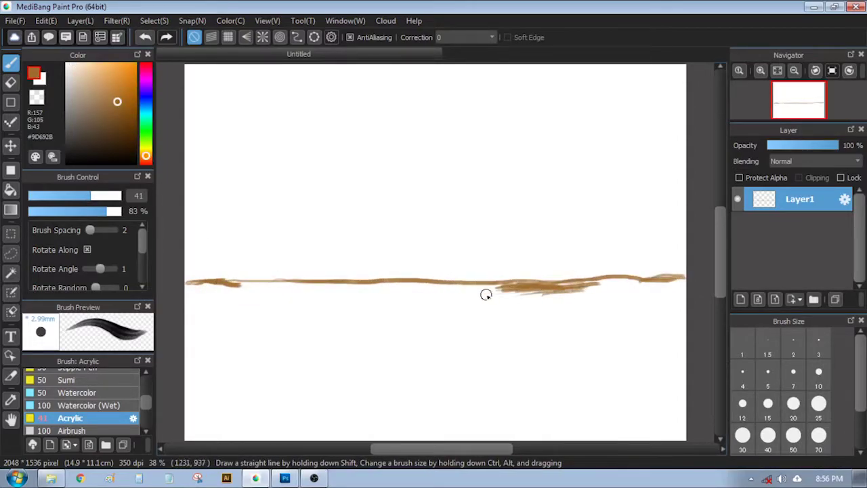
drag(595, 292, 539, 296)
Block in the brown foreground ground patches below the horizon with the Acrylic brush at size 90 and 67% opacity.
click(101, 196)
mouse_move(200, 401)
mouse_down()
mouse_move(215, 413)
mouse_move(335, 420)
mouse_move(376, 436)
mouse_up()
click(109, 196)
click(90, 212)
mouse_move(603, 405)
mouse_down()
mouse_move(605, 356)
mouse_move(538, 359)
mouse_move(690, 368)
mouse_move(609, 371)
mouse_up()
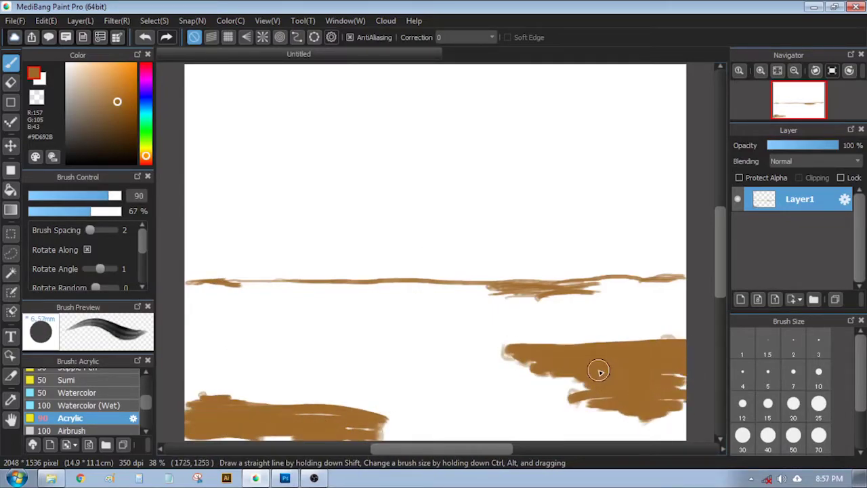
drag(502, 427, 587, 426)
Outline the mountain ridges above the horizon with thin brown Acrylic strokes at size 20.
drag(109, 196, 66, 196)
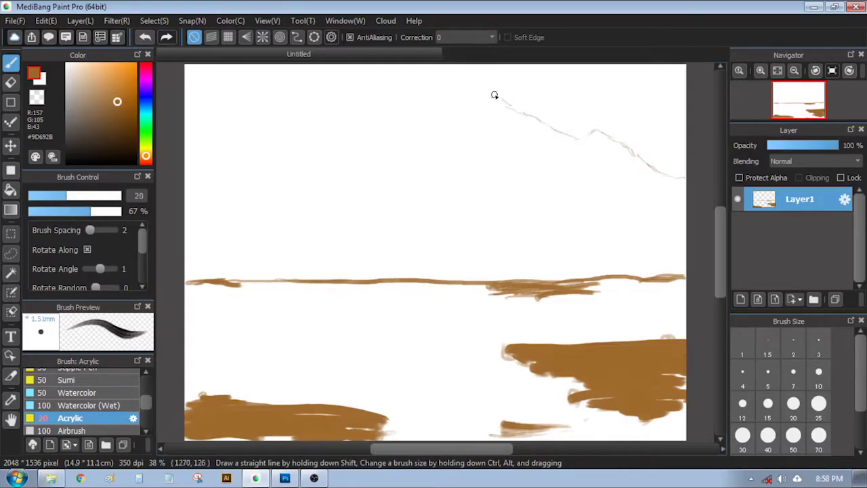
drag(455, 107, 424, 143)
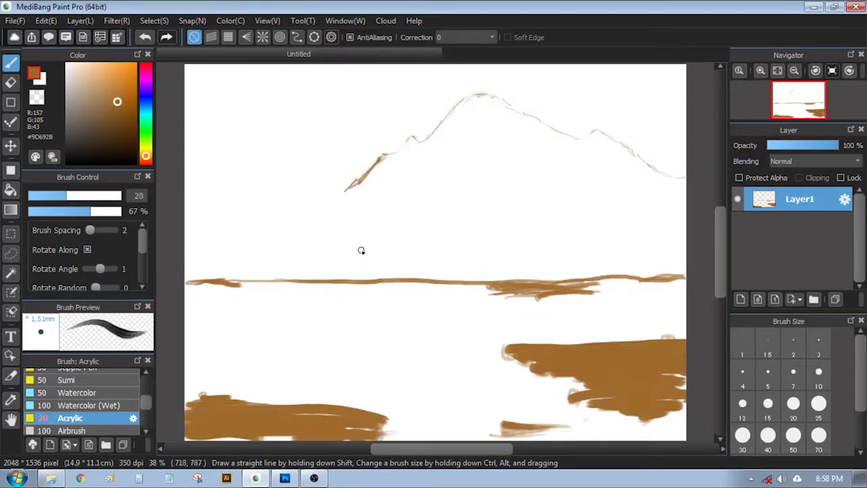
drag(363, 278, 354, 231)
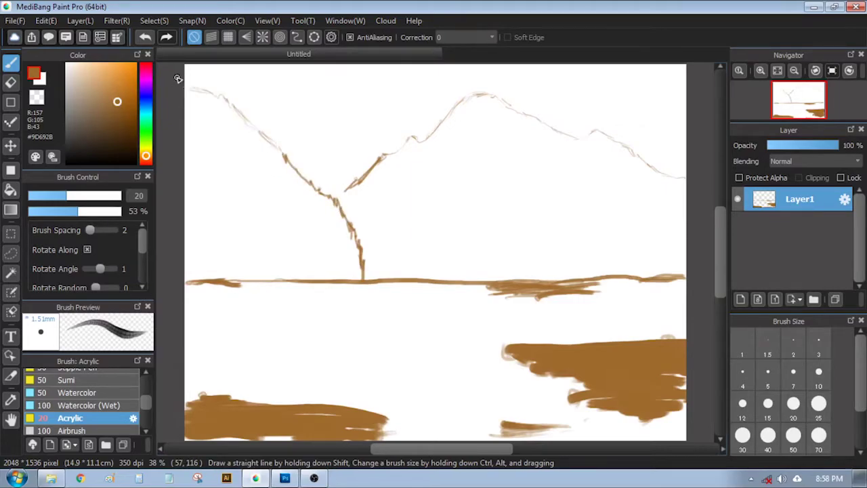
drag(185, 79, 246, 124)
Sketch short marks on the large mountain's slope and thin vertical lines rising from the right-hand ground, undoing a bad stroke.
drag(568, 167, 576, 174)
drag(579, 145, 589, 181)
mouse_move(616, 112)
mouse_down()
mouse_move(611, 332)
mouse_move(619, 259)
mouse_up()
key(ctrl+z)
drag(637, 97, 640, 337)
click(146, 104)
click(146, 98)
click(122, 71)
drag(92, 212, 105, 212)
drag(525, 90, 593, 90)
drag(88, 196, 109, 196)
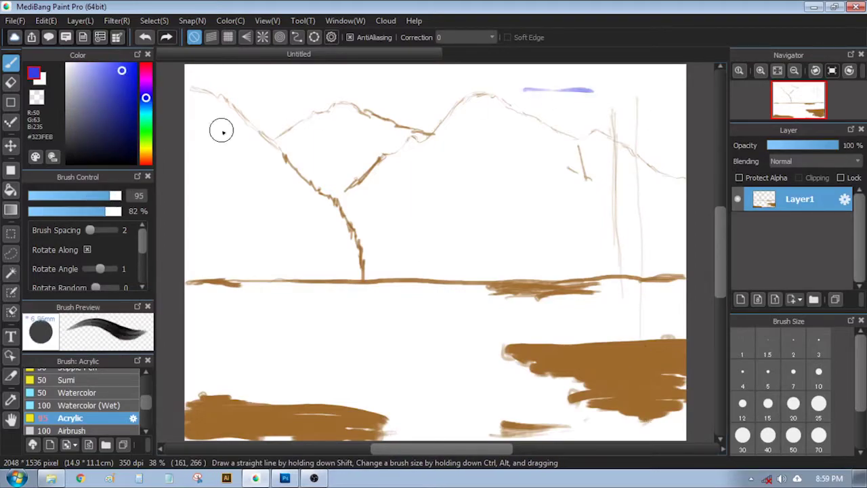
key(ctrl+z)
Fill the large right mountain with medium blue using the Acrylic brush at size 197.
click(146, 101)
click(116, 72)
click(122, 195)
drag(417, 185, 533, 182)
mouse_move(602, 232)
mouse_down()
mouse_move(450, 216)
mouse_move(460, 101)
mouse_move(484, 145)
mouse_move(601, 146)
mouse_move(590, 209)
mouse_move(542, 207)
mouse_move(427, 139)
mouse_move(350, 201)
mouse_move(399, 168)
mouse_move(402, 262)
mouse_move(698, 253)
mouse_move(465, 254)
mouse_move(503, 230)
mouse_move(557, 218)
mouse_up()
Shade the large mountain's right edge with a deeper blue using the Airbrush at low opacity.
click(129, 73)
drag(104, 212, 27, 224)
scroll(74, 409, down, 1)
click(75, 409)
mouse_move(664, 203)
mouse_down()
mouse_move(681, 220)
mouse_move(632, 259)
mouse_move(648, 180)
mouse_move(648, 217)
mouse_move(632, 216)
mouse_move(655, 259)
mouse_move(648, 204)
mouse_move(673, 232)
mouse_up()
Airbrush a lighter blue mist along the lower left edge of the large mountain.
drag(80, 196, 45, 196)
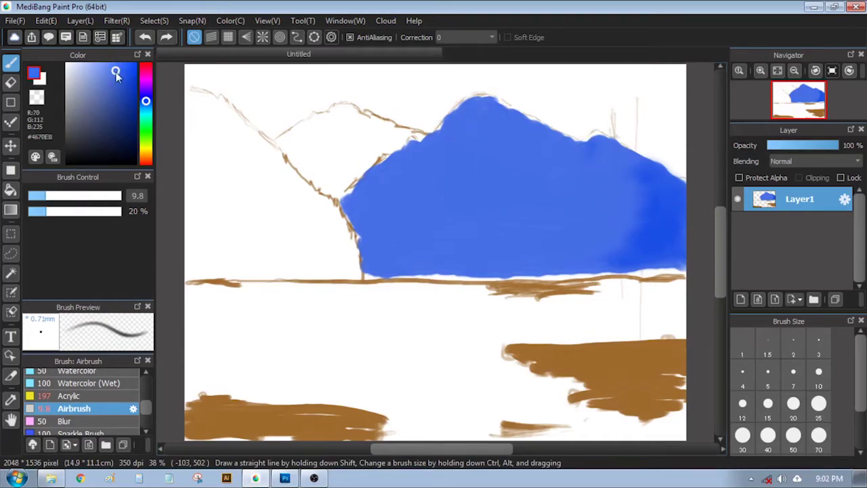
drag(116, 72, 103, 66)
click(111, 196)
mouse_move(358, 231)
mouse_down()
mouse_move(377, 225)
mouse_move(397, 249)
mouse_move(390, 261)
mouse_up()
Airbrush the mountain's own blue onto the left part of the water just below the horizon.
alt+click(476, 224)
mouse_move(216, 294)
mouse_down()
mouse_move(267, 301)
mouse_move(279, 356)
mouse_up()
click(70, 215)
drag(70, 214, 93, 212)
mouse_move(231, 328)
mouse_down()
mouse_move(323, 296)
mouse_move(373, 296)
mouse_up()
Cover the water area with deeper blue (#2756DD), switching from the Airbrush to Acrylic at size 197.
drag(119, 76, 124, 76)
click(122, 196)
drag(347, 301, 427, 307)
drag(144, 406, 143, 408)
click(70, 384)
mouse_move(413, 359)
mouse_down()
mouse_move(397, 291)
mouse_move(448, 293)
mouse_move(389, 282)
mouse_move(501, 308)
mouse_move(469, 279)
mouse_move(687, 272)
mouse_move(590, 324)
mouse_move(664, 326)
mouse_move(472, 301)
mouse_move(206, 356)
mouse_move(318, 368)
mouse_move(428, 349)
mouse_move(275, 385)
mouse_move(511, 408)
mouse_move(527, 377)
mouse_move(595, 338)
mouse_move(666, 432)
mouse_move(590, 392)
mouse_move(500, 409)
mouse_move(488, 424)
mouse_move(523, 448)
mouse_move(260, 397)
mouse_move(306, 386)
mouse_move(250, 331)
mouse_move(353, 360)
mouse_move(228, 330)
mouse_move(194, 335)
mouse_up()
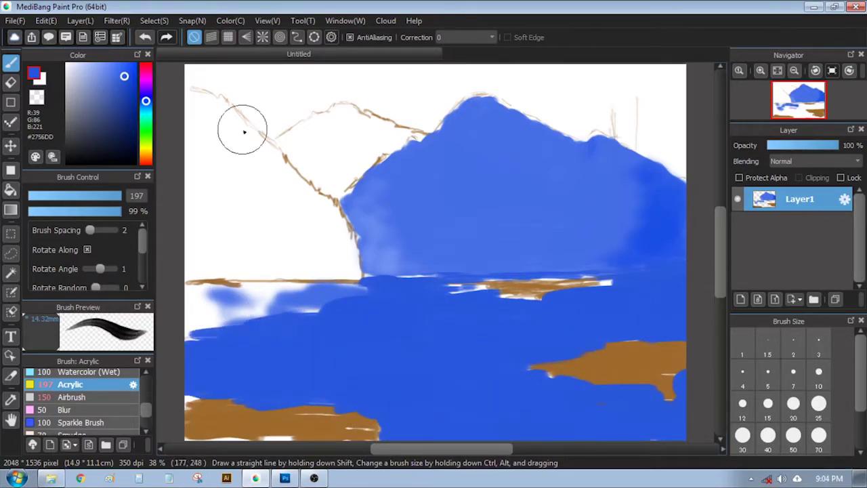
Fill the left mountain with dark blue (#0C319D).
click(132, 101)
mouse_move(203, 196)
mouse_down()
mouse_move(233, 165)
mouse_move(208, 118)
mouse_move(199, 187)
mouse_move(223, 271)
mouse_move(348, 265)
mouse_move(304, 190)
mouse_move(238, 120)
mouse_move(190, 91)
mouse_move(270, 253)
mouse_move(271, 204)
mouse_move(339, 274)
mouse_up()
Sharpen the dark left mountain's lower right edge down to the waterline with Pen (Sharp) at size 6.2.
drag(145, 409, 145, 379)
click(81, 401)
click(54, 196)
scroll(358, 252, up, 3)
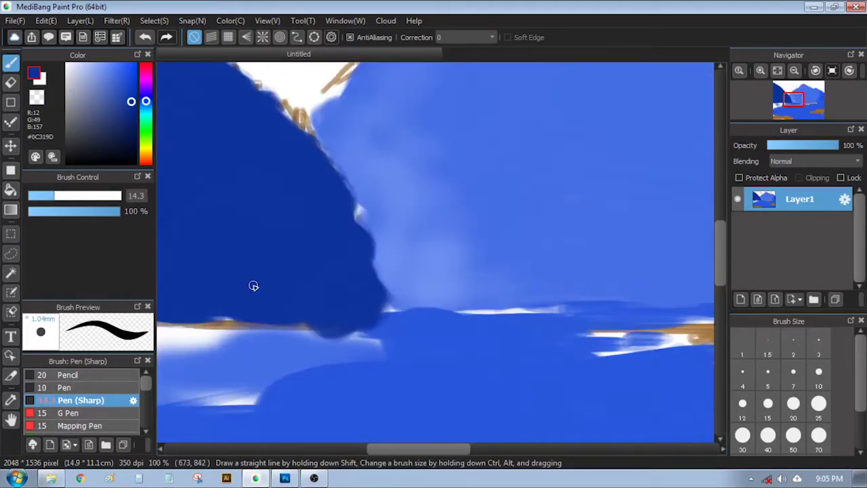
click(38, 196)
drag(391, 308, 377, 275)
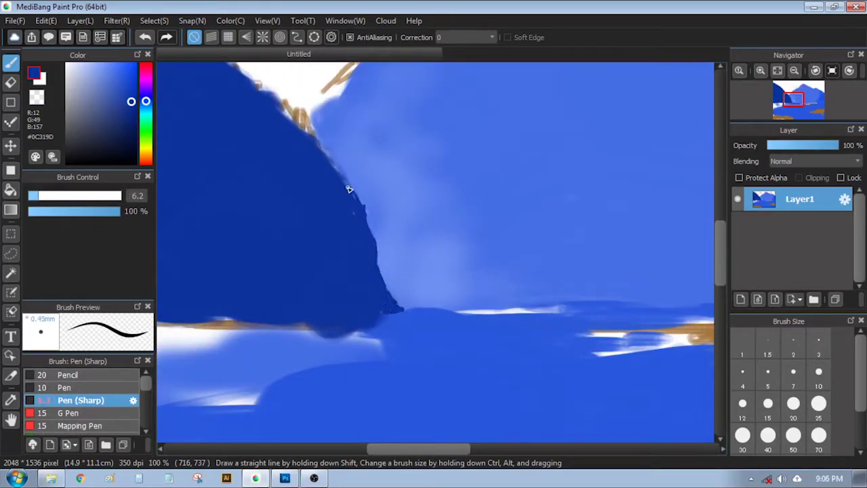
drag(361, 205, 355, 192)
Clean up the rest of the dark mountain's slope and ridge with a larger Pen (Sharp), covering the sketch lines.
click(60, 196)
mouse_move(312, 137)
mouse_down()
mouse_move(296, 120)
mouse_move(405, 221)
mouse_up()
drag(376, 211, 313, 157)
drag(280, 132, 414, 243)
drag(373, 172, 328, 133)
drag(328, 133, 416, 264)
mouse_move(326, 181)
mouse_down()
mouse_move(226, 110)
mouse_move(182, 139)
mouse_up()
drag(429, 298, 418, 248)
drag(269, 121, 256, 120)
drag(465, 317, 356, 256)
mouse_move(448, 434)
mouse_down()
mouse_move(338, 284)
mouse_move(246, 423)
mouse_up()
Sample the large right mountain's blue and redraw its ridge and slopes crisply with Pen (Sharp) up to size 31.
alt+click(427, 250)
mouse_move(276, 310)
mouse_down()
mouse_move(332, 239)
mouse_move(456, 155)
mouse_move(502, 149)
mouse_move(391, 238)
mouse_move(342, 263)
mouse_up()
click(81, 196)
mouse_move(393, 205)
mouse_down()
mouse_move(469, 145)
mouse_move(534, 129)
mouse_move(573, 164)
mouse_up()
drag(541, 201, 352, 206)
drag(361, 160, 460, 208)
mouse_move(413, 188)
mouse_down()
mouse_move(547, 264)
mouse_move(607, 245)
mouse_up()
mouse_move(623, 251)
mouse_down()
mouse_move(453, 199)
mouse_move(494, 211)
mouse_move(419, 163)
mouse_up()
drag(419, 164, 580, 261)
mouse_move(580, 261)
mouse_down()
mouse_move(502, 219)
mouse_move(543, 287)
mouse_up()
click(795, 300)
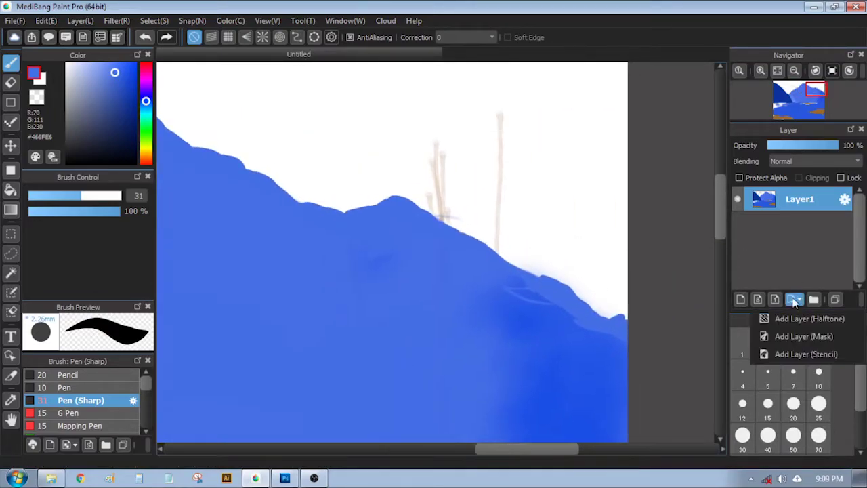
click(796, 318)
click(475, 278)
Add a new layer, place it below Layer1, and shift the colour hue toward sky blue.
click(740, 299)
drag(793, 201, 798, 225)
click(146, 106)
click(109, 63)
drag(285, 93, 350, 100)
key(ctrl+z)
click(97, 72)
drag(215, 100, 292, 104)
drag(287, 117, 394, 117)
key(ctrl+z)
key(ctrl+z)
Paint a light blue sky behind the mountains on Layer2 with the Watercolor (Wet) brush at size 150.
click(101, 64)
scroll(115, 407, down, 3)
click(127, 415)
key(bracketright)
mouse_move(349, 132)
mouse_down()
mouse_move(426, 139)
mouse_move(556, 180)
mouse_up()
scroll(456, 159, down, 2)
drag(457, 158, 587, 98)
mouse_move(451, 95)
mouse_down()
mouse_move(484, 149)
mouse_move(508, 152)
mouse_up()
drag(610, 178, 647, 135)
mouse_move(568, 133)
mouse_down()
mouse_move(430, 110)
mouse_move(310, 147)
mouse_move(234, 105)
mouse_up()
mouse_move(234, 105)
mouse_down()
mouse_move(391, 84)
mouse_move(448, 130)
mouse_up()
mouse_move(366, 135)
mouse_down()
mouse_move(306, 189)
mouse_move(327, 140)
mouse_up()
Airbrush pale haze into the lower sky around the peaks at size 150 and 34% opacity.
scroll(81, 413, down, 1)
click(75, 406)
click(76, 65)
drag(89, 210, 60, 212)
mouse_move(319, 189)
mouse_down()
mouse_move(271, 157)
mouse_move(376, 159)
mouse_up()
mouse_move(457, 179)
mouse_down()
mouse_move(352, 165)
mouse_move(415, 160)
mouse_up()
mouse_move(308, 150)
mouse_down()
mouse_move(267, 155)
mouse_move(400, 157)
mouse_up()
mouse_move(547, 154)
mouse_down()
mouse_move(420, 151)
mouse_move(533, 176)
mouse_move(586, 213)
mouse_up()
drag(366, 169, 590, 147)
Set the painting colour to periwinkle blue (#7D95EB), undoing the test airbrush stroke on the distant mountain.
click(146, 94)
click(87, 67)
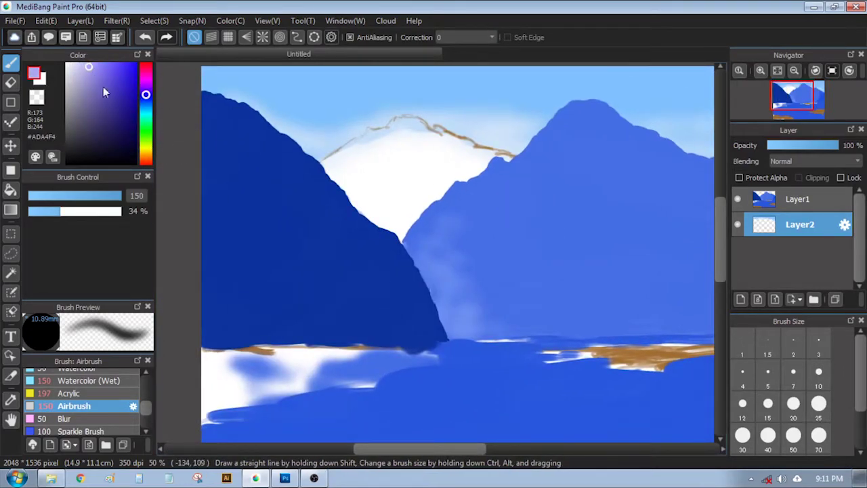
click(145, 100)
click(98, 70)
drag(389, 179, 415, 163)
key(ctrl+z)
click(93, 74)
click(98, 70)
Fill the distant middle mountain on Layer2 with the periwinkle blue using the Acrylic brush at 99% opacity.
drag(147, 407, 147, 404)
click(92, 409)
click(118, 196)
click(84, 196)
mouse_move(415, 160)
mouse_down()
mouse_move(348, 173)
mouse_move(403, 204)
mouse_move(404, 232)
mouse_up()
click(90, 196)
drag(433, 175, 377, 216)
click(101, 195)
mouse_move(485, 166)
mouse_down()
mouse_move(445, 131)
mouse_move(389, 129)
mouse_move(337, 159)
mouse_move(433, 182)
mouse_up()
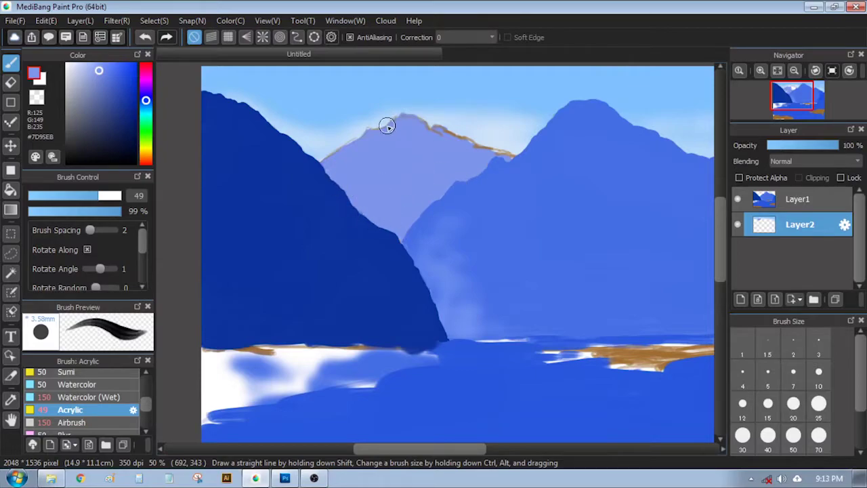
Erase the brown sketch outline on Layer1 along the distant mountain's ridge with a size 29 eraser.
click(797, 198)
key(e)
click(80, 196)
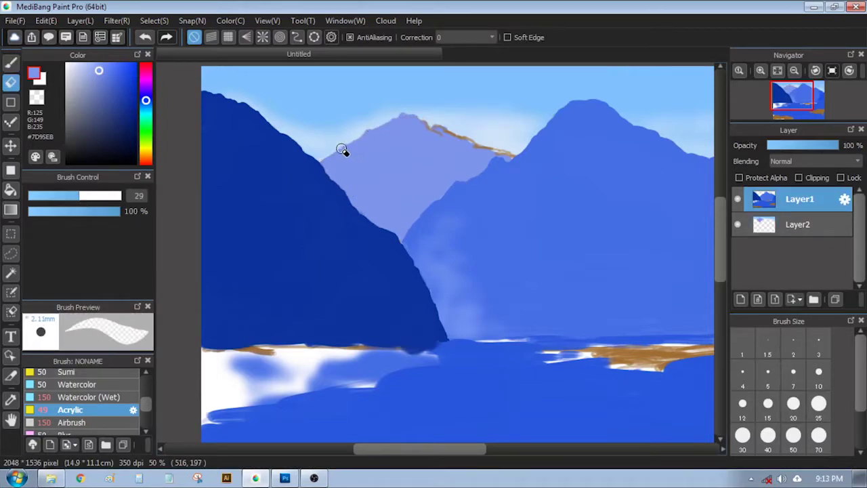
key(ctrl+z)
scroll(520, 175, up, 2)
mouse_move(506, 128)
mouse_down()
mouse_move(436, 180)
mouse_move(283, 120)
mouse_move(163, 128)
mouse_up()
drag(303, 135, 379, 147)
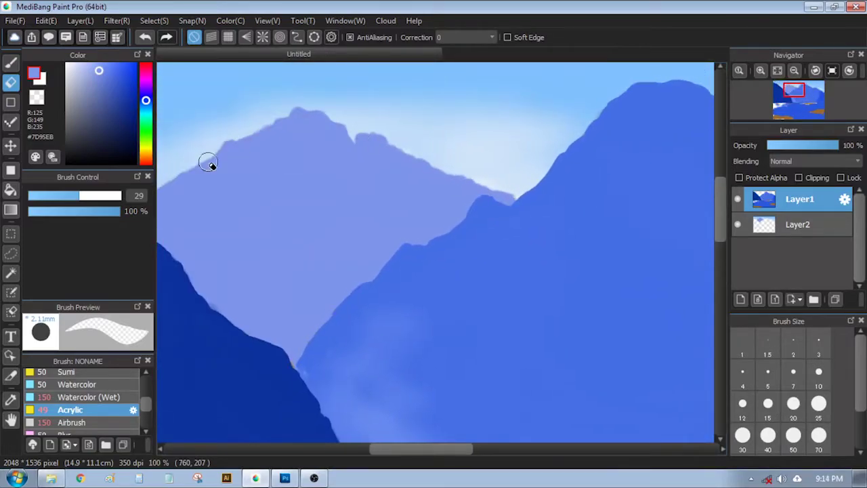
drag(169, 169, 247, 142)
Refine the distant mountain's ridge on Layer2 in its own sampled colour with Pen (Sharp) at size 17.
click(798, 224)
key(b)
alt+click(385, 121)
scroll(102, 403, up, 5)
click(81, 389)
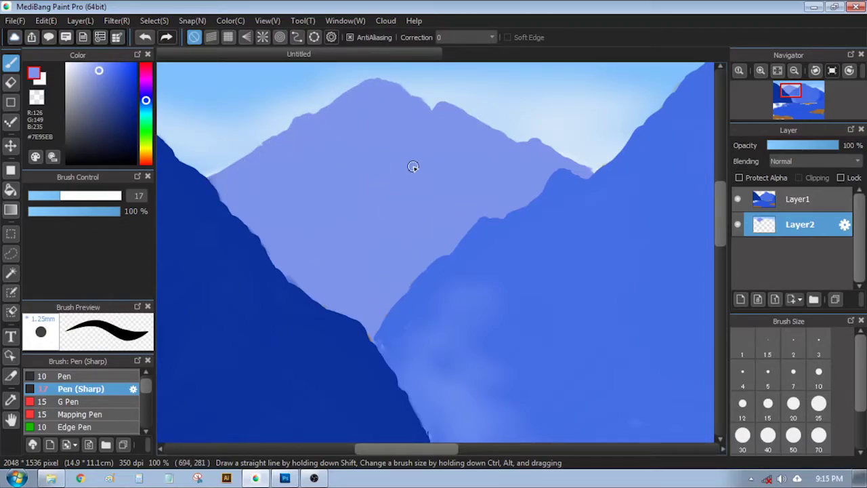
Paint pale snow streaks (#CDD6F6) down the distant mountain's left side with Acrylic at size 15, raising the opacity to 58%.
drag(98, 69, 77, 66)
scroll(145, 382, down, 10)
click(70, 384)
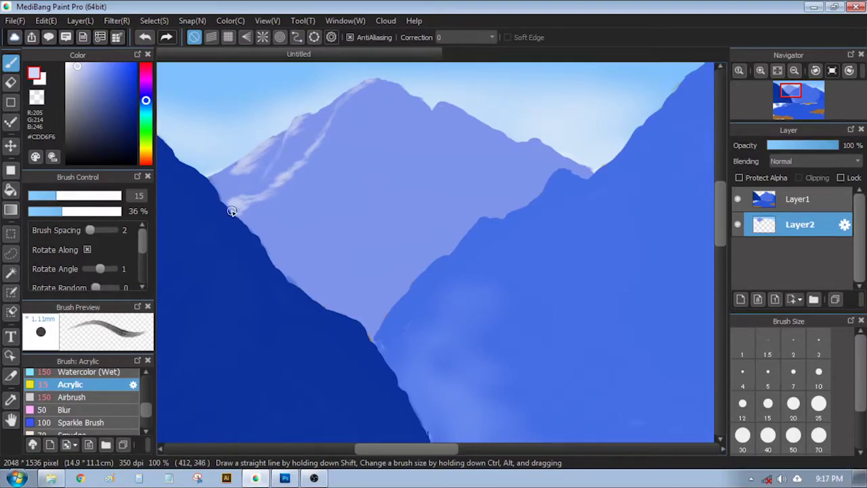
click(82, 211)
drag(229, 201, 239, 205)
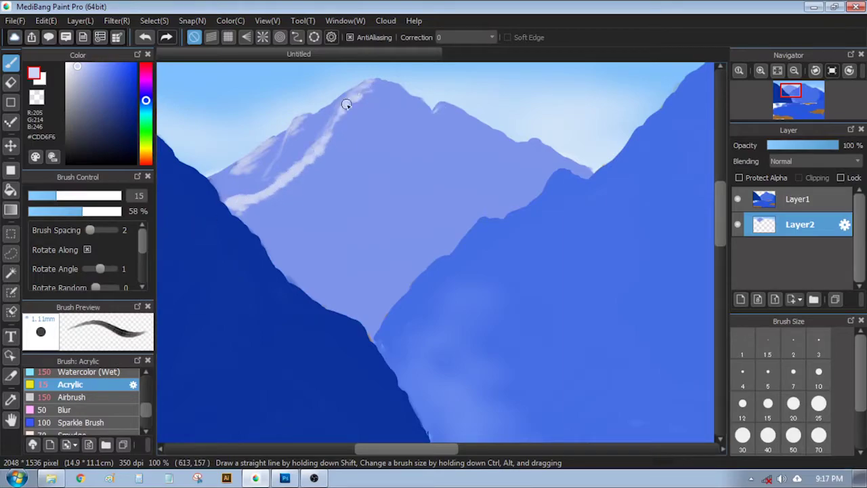
Soften the snow streak near the distant peak with the Blur brush at size 22 and 81% opacity.
click(65, 410)
drag(107, 195, 69, 196)
click(104, 212)
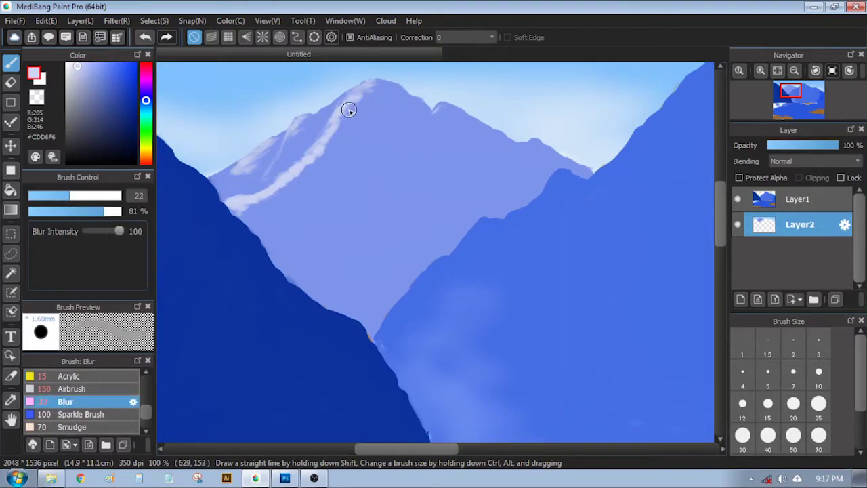
Widen the main snow streak below the distant peak with the Acrylic brush at size 15 and 58% opacity.
mouse_move(146, 410)
mouse_down()
mouse_move(150, 393)
mouse_move(148, 401)
mouse_up()
click(82, 412)
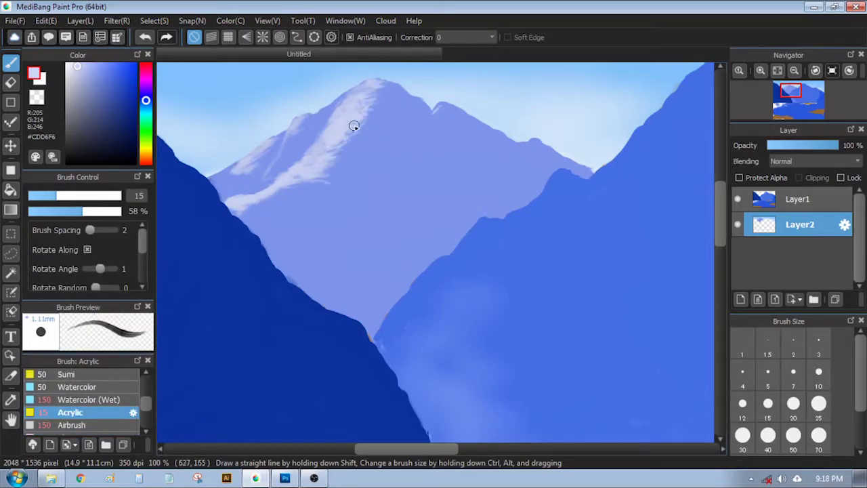
key(b)
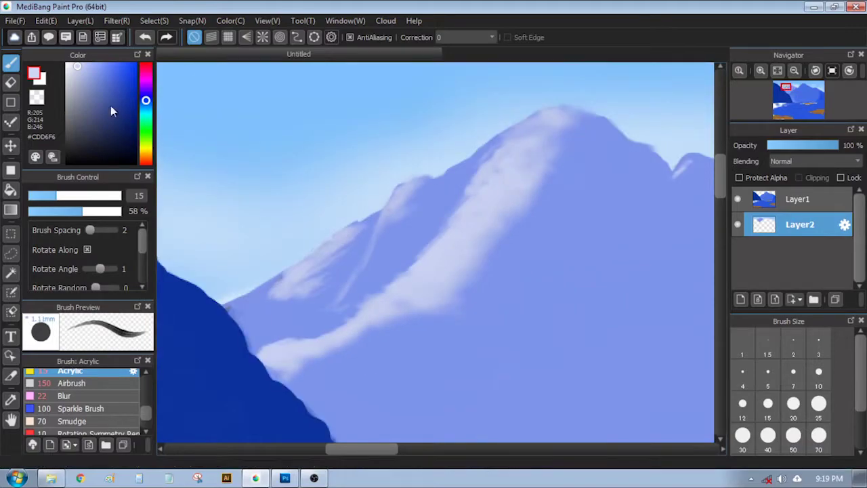
Extend the smaller snow patches along the distant mountain's left ridge with Acrylic at size 11.1 and 64% opacity.
click(48, 196)
drag(421, 180, 349, 277)
drag(283, 280, 256, 315)
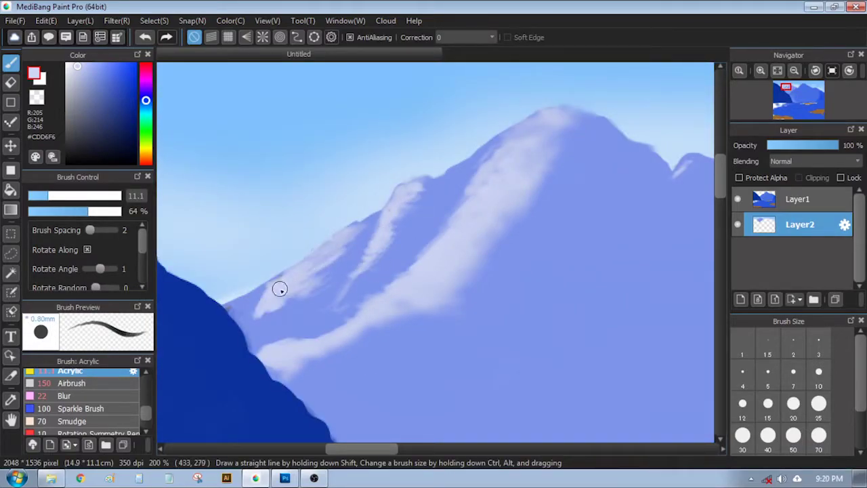
Sharpen the edges of the distant mountain's snow streaks with Pen (Sharp) at size 5.9, undoing one stray stroke.
scroll(85, 399, up, 5)
click(81, 397)
click(38, 196)
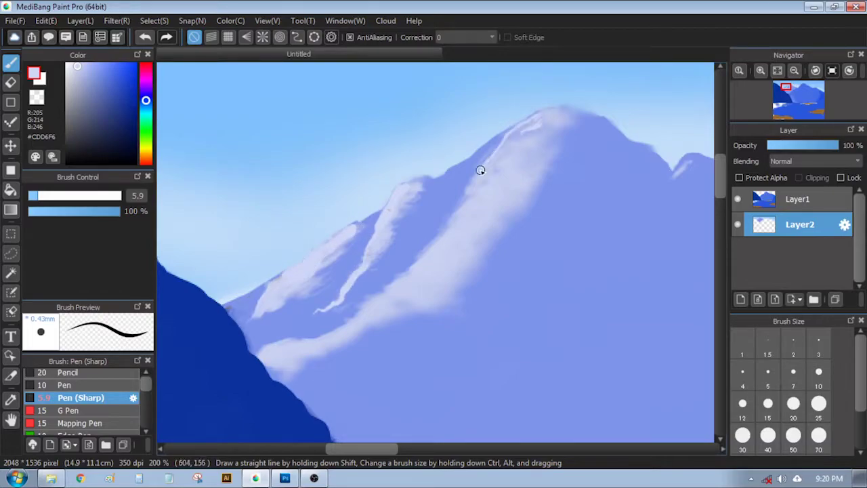
key(ctrl+z)
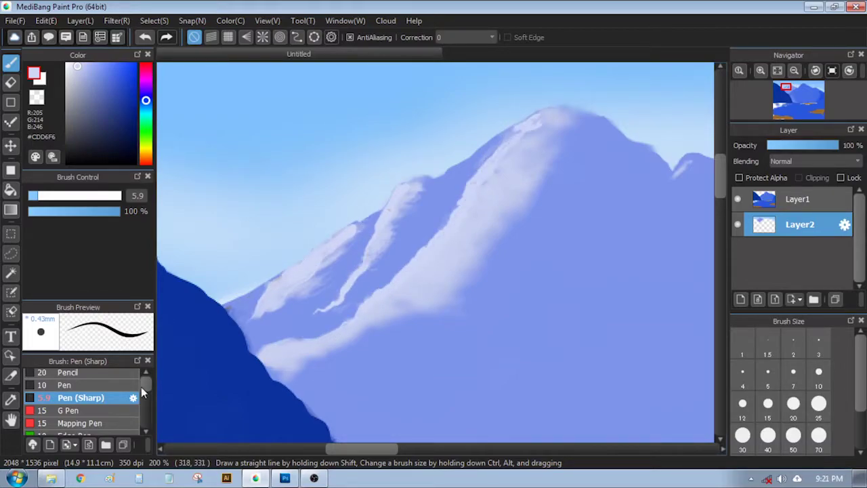
Extend the main snow streak's lower end across the slope with Acrylic at size 11.1 and 85% opacity, then soften it with Blur.
drag(143, 384, 144, 401)
click(89, 421)
drag(440, 290, 455, 287)
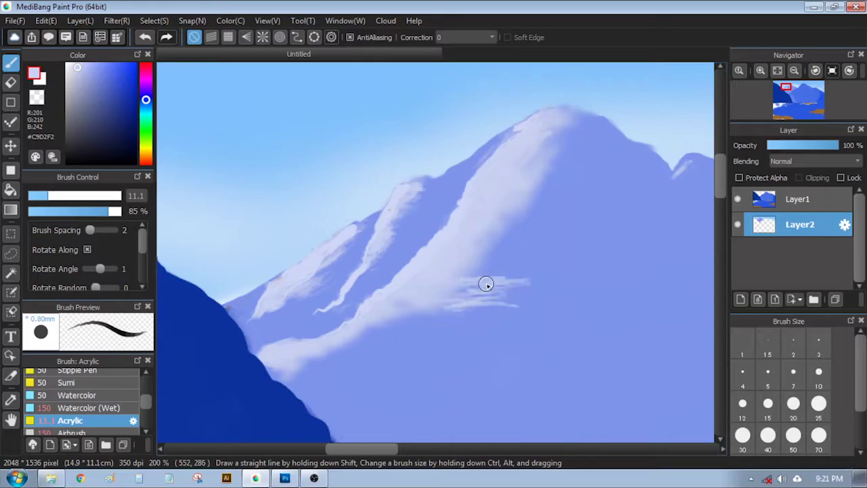
scroll(467, 289, down, 1)
scroll(85, 406, down, 1)
click(82, 410)
Paint a snow streak down from the distant mountain's right-hand peak with Acrylic at size 11.1 and 81%, then soften it with Blur at size 14.6.
key(b)
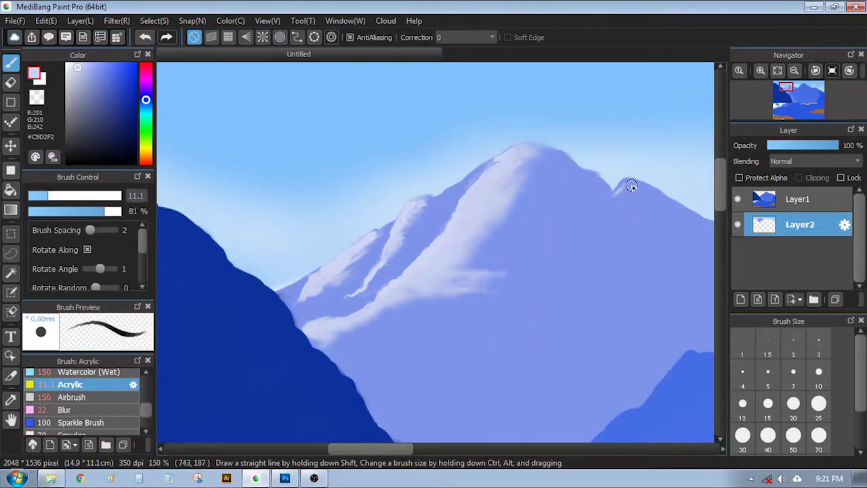
drag(582, 248, 480, 330)
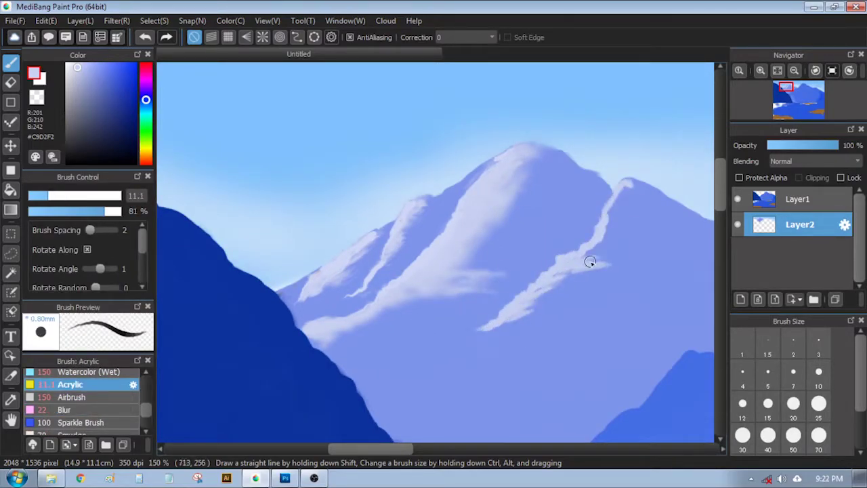
key(r)
key(bracketleft)
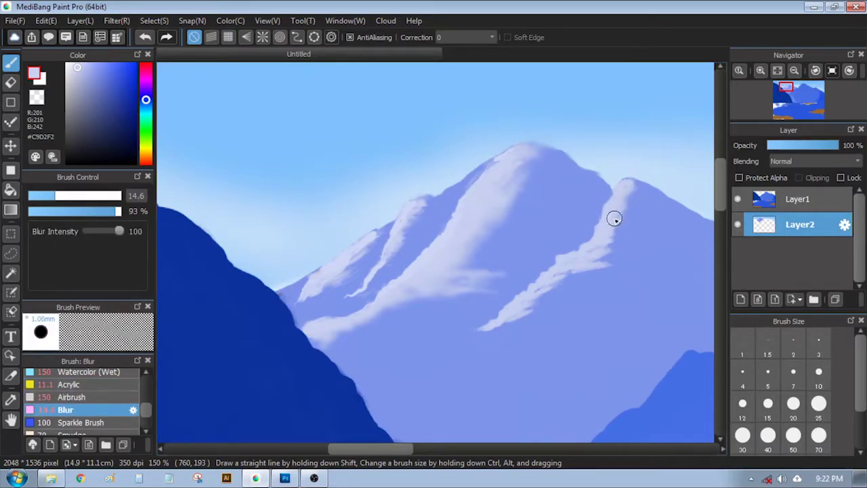
drag(594, 263, 502, 147)
Airbrush pale mist (#C9D2F2) around the distant mountain's foot and lower slopes at size 46 and 8% opacity.
click(72, 397)
key(bracketleft)
key(bracketleft)
key(bracketleft)
key(bracketleft)
mouse_move(285, 291)
mouse_down()
mouse_move(430, 393)
mouse_move(629, 225)
mouse_up()
click(35, 211)
drag(353, 263, 447, 270)
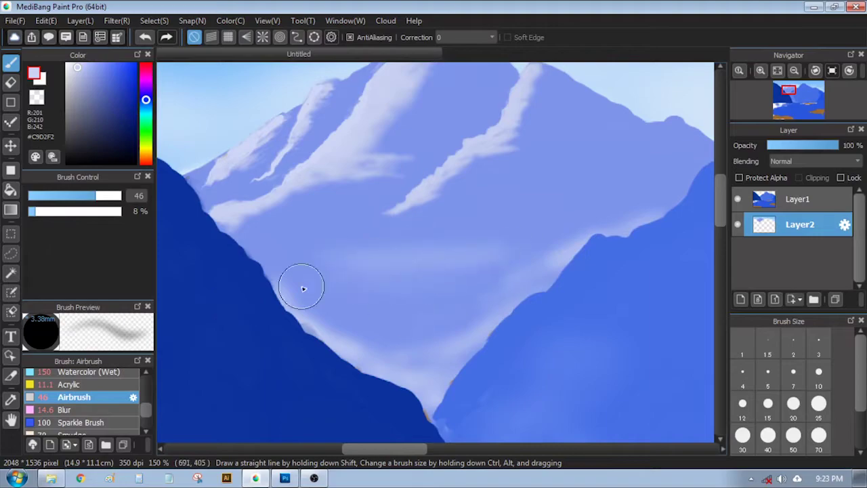
On Layer1, paint light streaks sampled as #7D95EB on the middle mountain's summit and left ridges with Acrylic at size 20 and 81% opacity.
key(ctrl+minus)
key(ctrl+minus)
key(ctrl+minus)
drag(495, 238, 521, 230)
click(798, 200)
alt+click(486, 214)
click(70, 384)
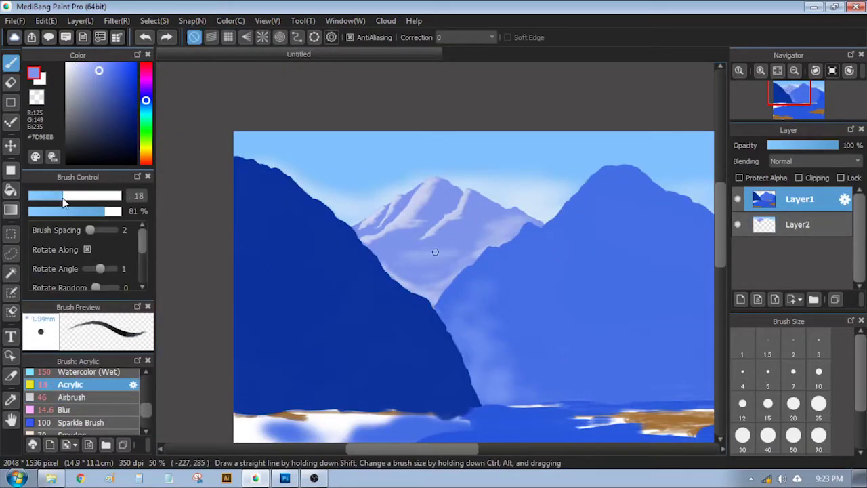
click(73, 196)
drag(474, 271, 339, 218)
click(66, 196)
drag(485, 116, 480, 124)
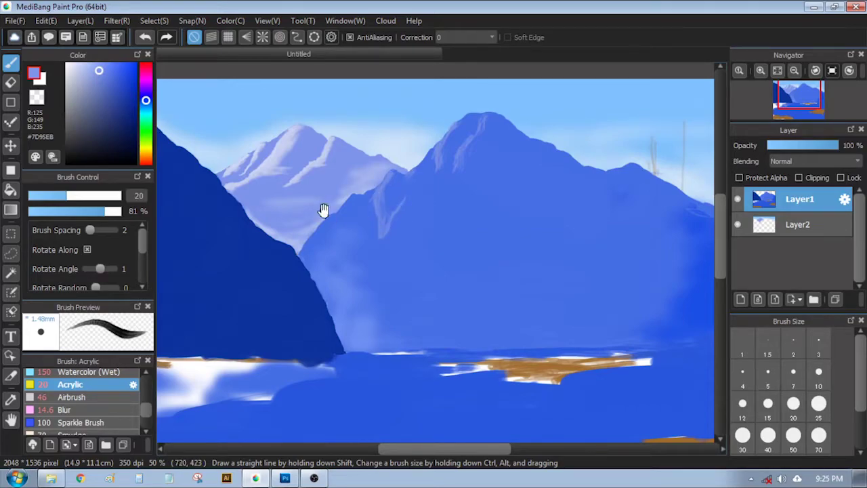
drag(328, 215, 362, 212)
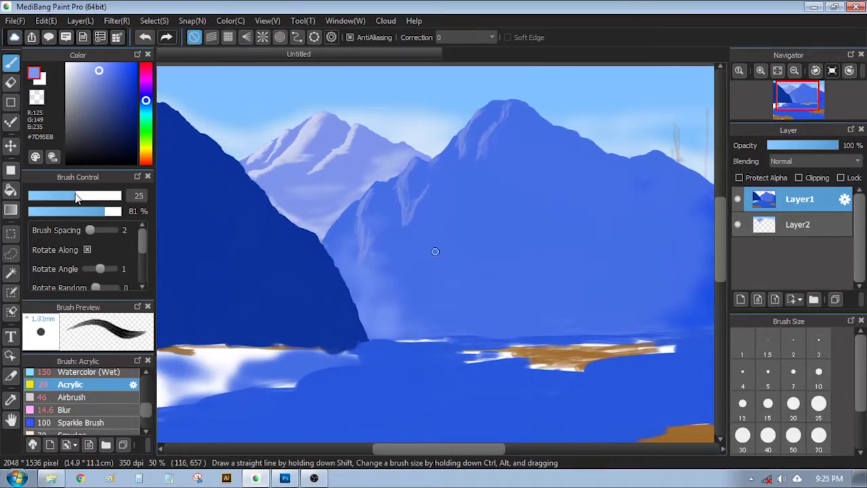
Paint a light ridge streak on the middle mountain's lower left slope with Watercolor at size 50 and 79% opacity.
drag(73, 197, 98, 196)
drag(390, 292, 398, 302)
drag(146, 410, 146, 400)
click(85, 398)
mouse_move(439, 275)
mouse_down()
mouse_move(406, 303)
mouse_move(457, 254)
mouse_up()
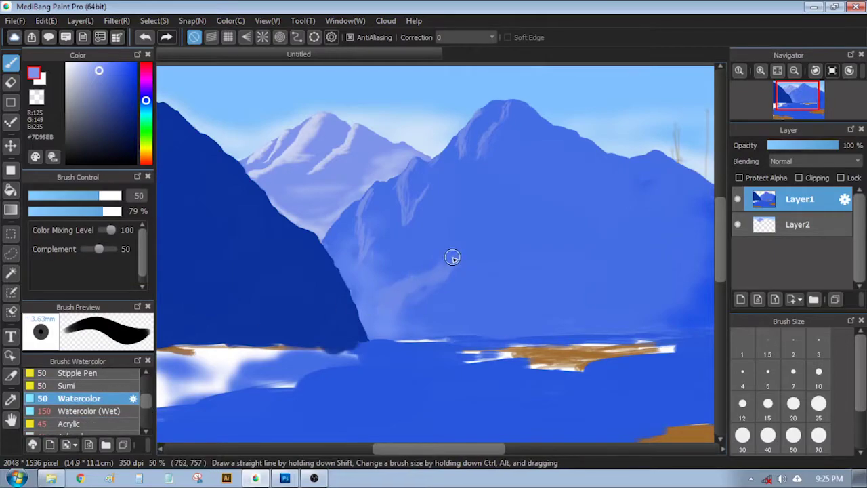
Extend the ridge streak up toward the summit and add a branching second streak below it with Watercolor at size 32, raising opacity to 97%.
drag(103, 213, 107, 212)
click(82, 196)
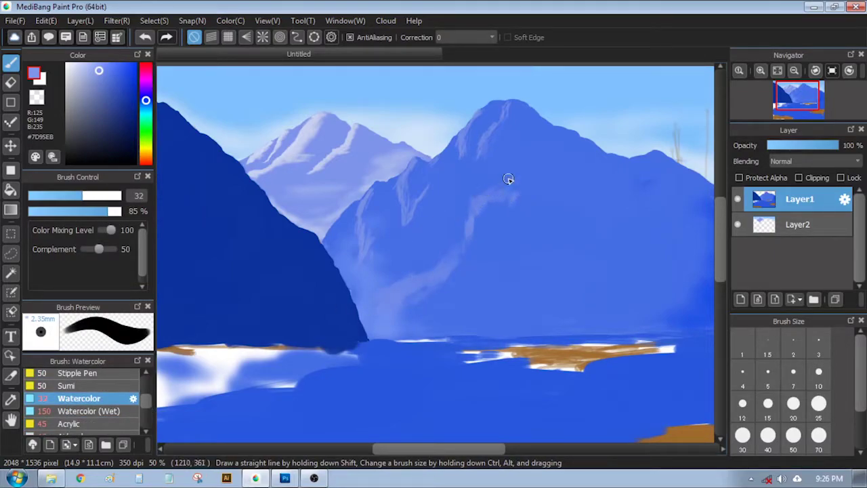
click(118, 212)
drag(499, 295, 410, 320)
drag(525, 255, 556, 234)
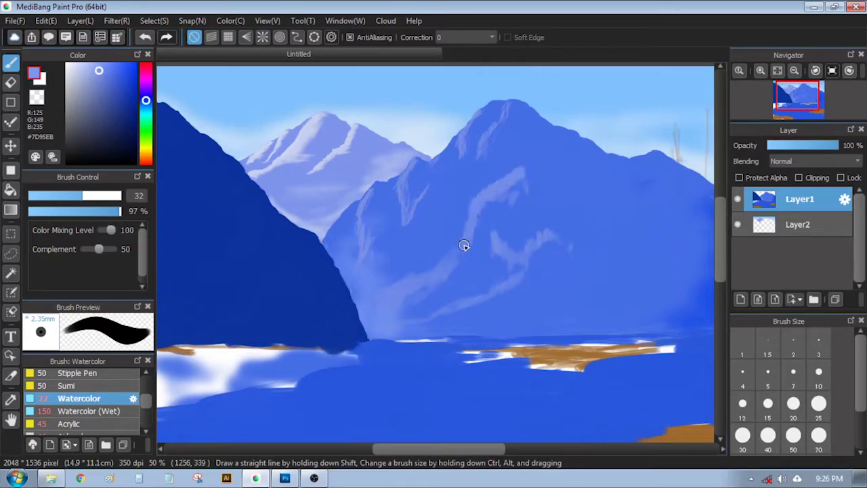
drag(466, 239, 445, 266)
drag(522, 174, 530, 183)
Paint light highlights along the middle mountain's right shoulder and ridge with Acrylic at size 27 and 81% opacity.
click(74, 197)
mouse_move(146, 401)
mouse_down()
mouse_move(148, 384)
mouse_move(147, 405)
mouse_up()
click(76, 410)
click(77, 196)
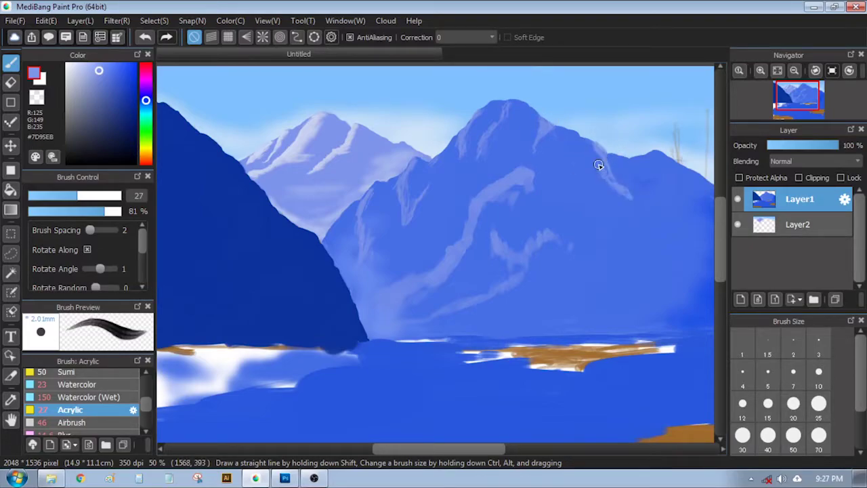
drag(677, 173, 609, 169)
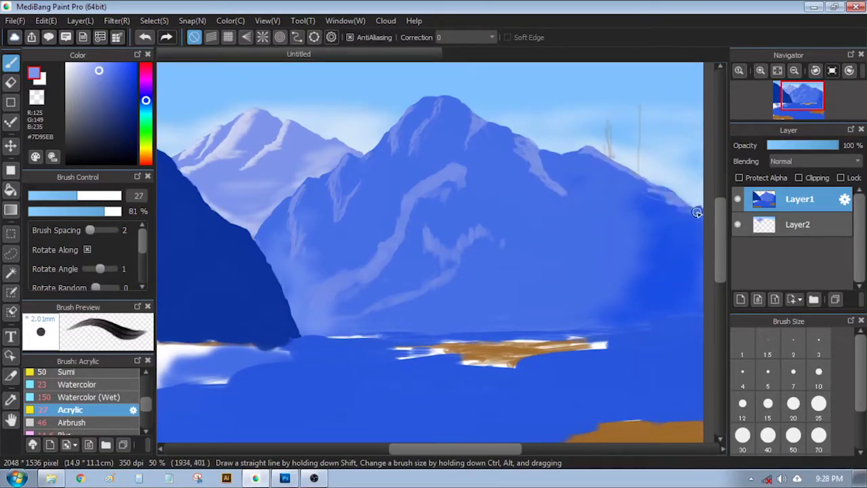
Widen and soften the right shoulder's highlight with Airbrush at size 24, lowering the opacity from 40% to 22%.
scroll(144, 389, up, 3)
scroll(82, 407, down, 4)
click(74, 412)
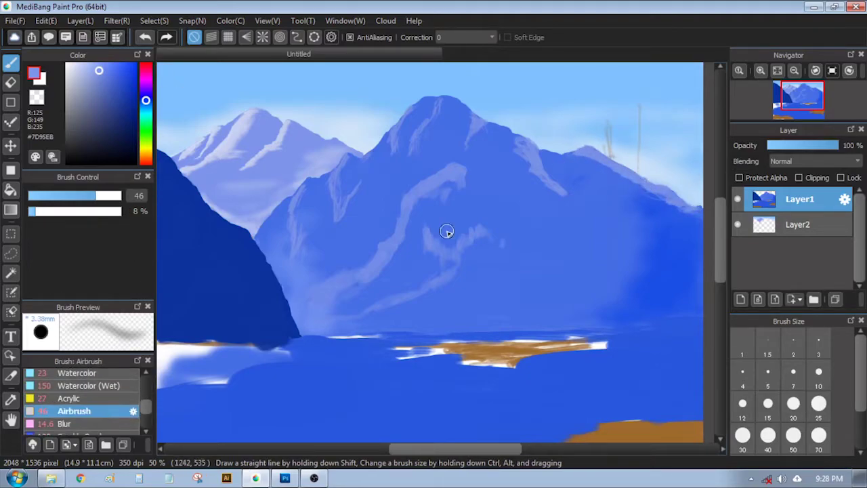
key(4)
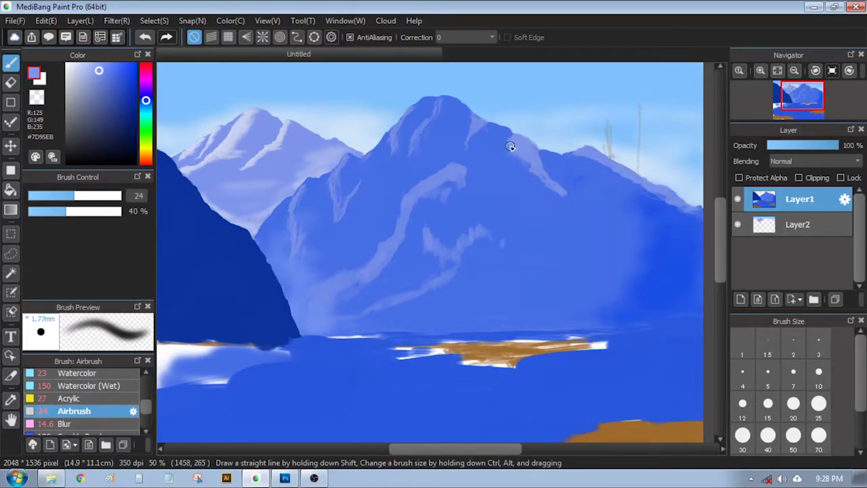
click(48, 211)
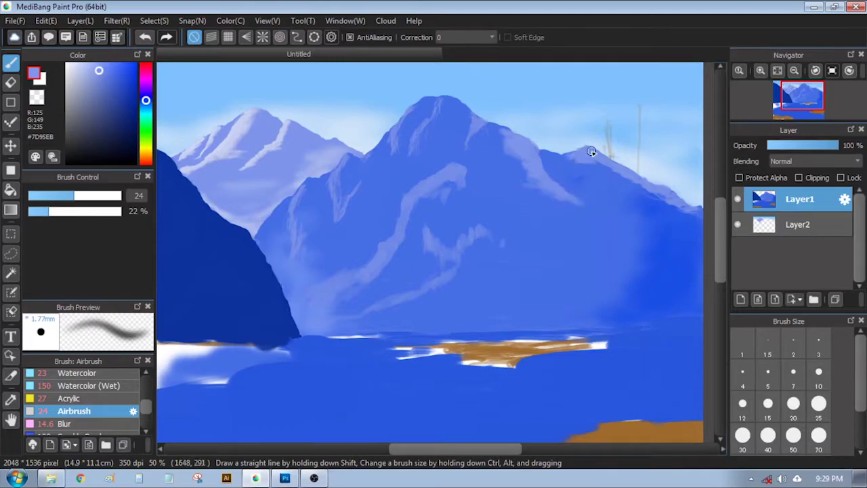
Define the middle mountain's right ridge highlights with crisp Pen (Sharp) strokes at size 19 and 100% opacity.
drag(146, 407, 146, 385)
click(81, 392)
key(])
key(])
key(])
key(])
key(])
key(])
drag(707, 207, 609, 157)
drag(536, 150, 493, 123)
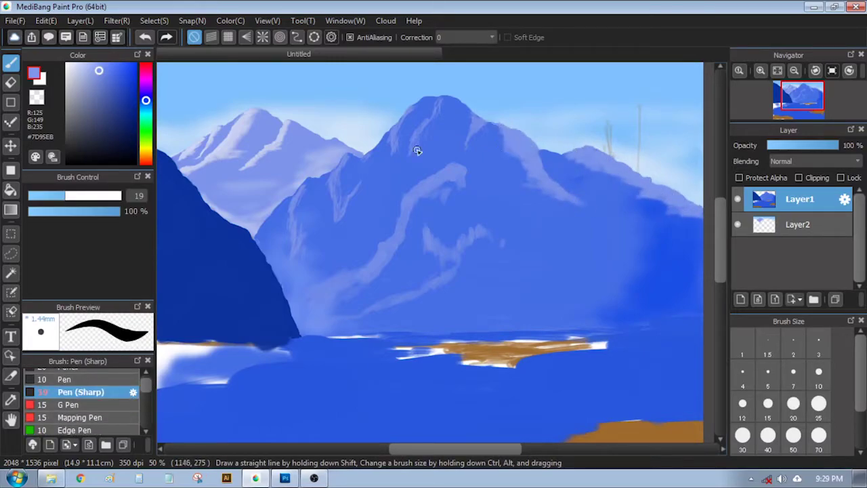
Add short downward strokes to the middle mountain's main light streak and sharpen its outline with Pen (Sharp) at size 19.
drag(146, 385, 145, 406)
click(75, 414)
drag(462, 180, 463, 203)
mouse_move(452, 181)
mouse_down()
mouse_move(447, 207)
mouse_move(435, 210)
mouse_up()
mouse_move(425, 193)
mouse_down()
mouse_move(403, 260)
mouse_move(353, 290)
mouse_up()
scroll(144, 390, up, 3)
key(p)
drag(426, 178, 300, 296)
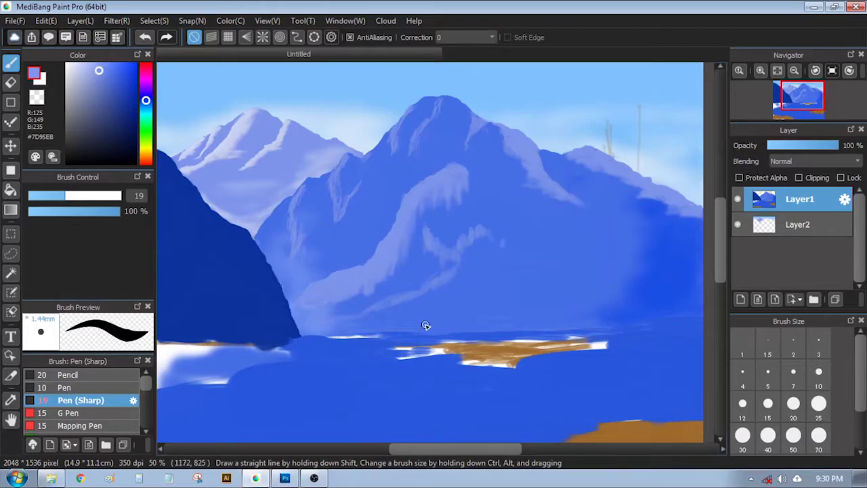
Fill out the lower branching streak on the middle mountain with Pen (Sharp) at size 19.
drag(348, 320, 427, 284)
drag(422, 225, 484, 233)
key(a)
mouse_move(439, 250)
mouse_down()
mouse_move(443, 237)
mouse_move(439, 264)
mouse_up()
drag(413, 296, 438, 290)
Build up the lower streak's tail and upper branches with Airbrush at size 27 and 16% opacity.
click(77, 195)
click(42, 212)
drag(338, 327, 440, 280)
mouse_move(483, 236)
mouse_down()
mouse_move(507, 246)
mouse_move(471, 226)
mouse_move(454, 265)
mouse_up()
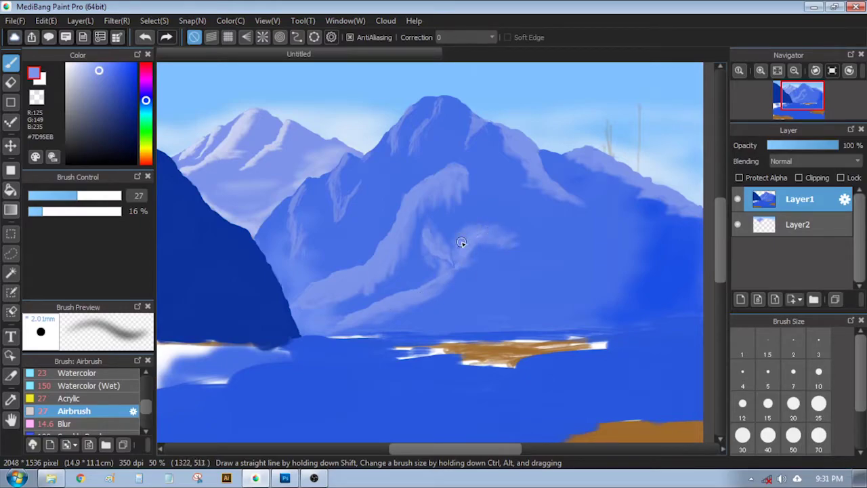
drag(488, 203, 492, 222)
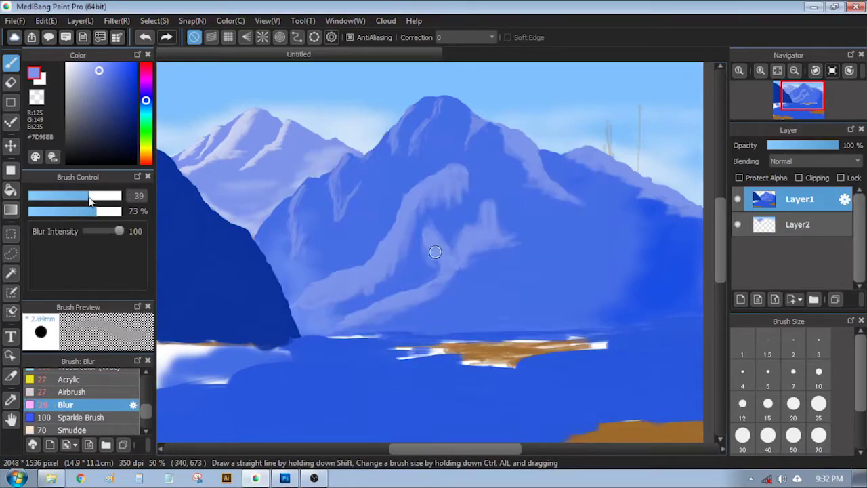
Softly widen the light streaks on the summit and left ridge with Airbrush at size 27 and 8% opacity.
key(0)
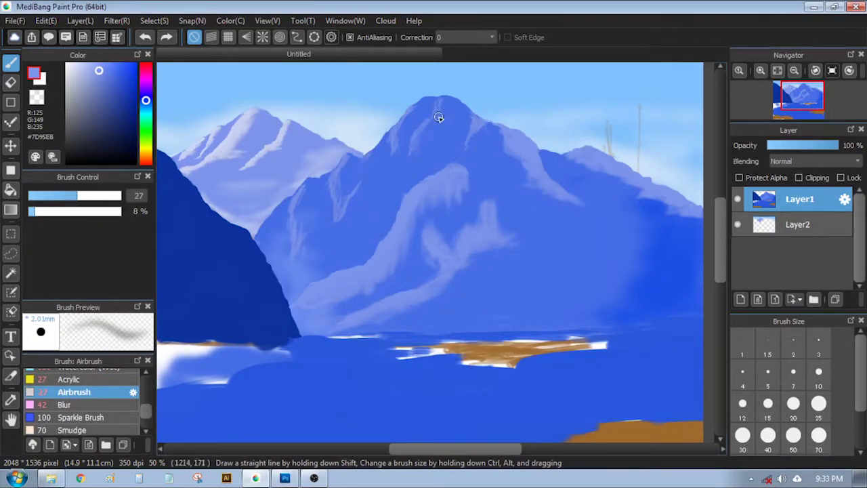
mouse_move(440, 116)
mouse_down()
mouse_move(416, 138)
mouse_move(398, 139)
mouse_move(402, 125)
mouse_move(350, 175)
mouse_move(338, 201)
mouse_move(355, 187)
mouse_move(337, 224)
mouse_move(305, 251)
mouse_move(310, 182)
mouse_up()
key(ctrl+minus)
drag(531, 230, 480, 224)
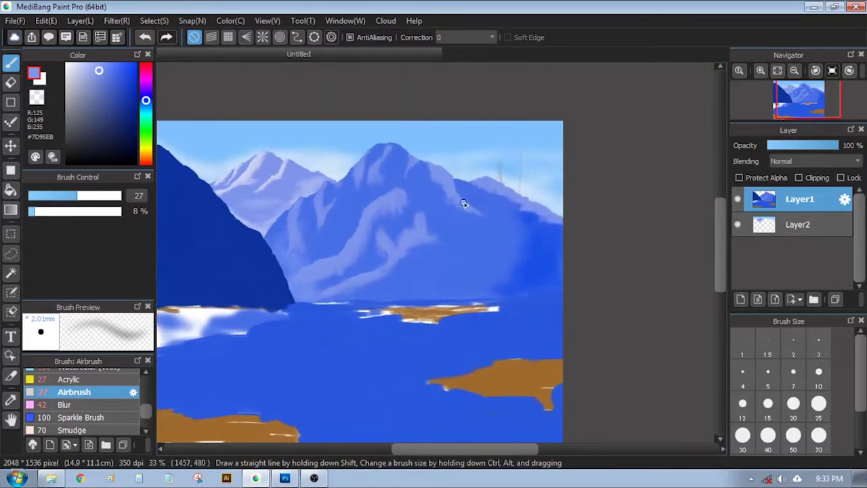
Airbrush sampled mountain blue (#476FE6) over the middle mountain's right slope to blend its shading, ending at size 30 and 26% opacity.
key(ctrl+plus)
alt+click(503, 179)
mouse_move(503, 178)
mouse_down()
mouse_move(533, 180)
mouse_move(584, 212)
mouse_move(560, 228)
mouse_move(577, 234)
mouse_move(570, 249)
mouse_up()
click(101, 212)
click(120, 197)
click(53, 213)
mouse_move(457, 193)
mouse_down()
mouse_move(513, 224)
mouse_move(522, 213)
mouse_up()
click(81, 196)
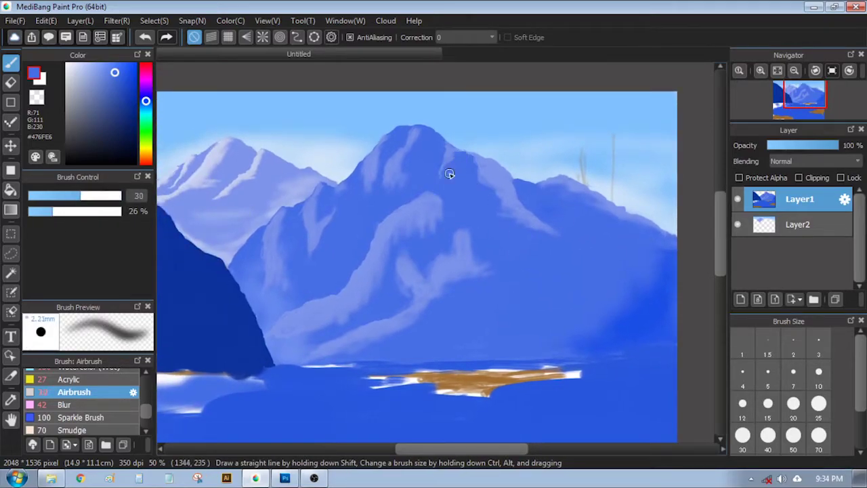
Paint white (#FFFFFF) snow on the middle mountain's summit with Acrylic at size 11.7 and 81% opacity.
click(66, 63)
drag(102, 355, 102, 312)
click(74, 341)
click(49, 168)
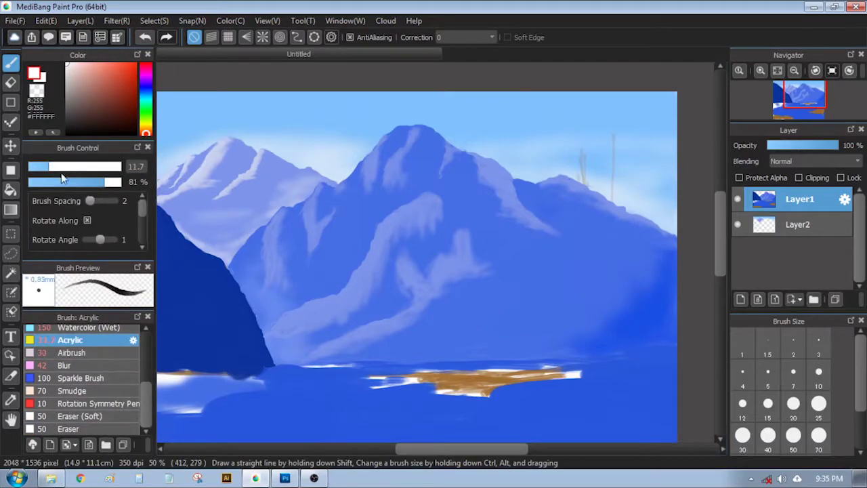
drag(404, 130, 405, 129)
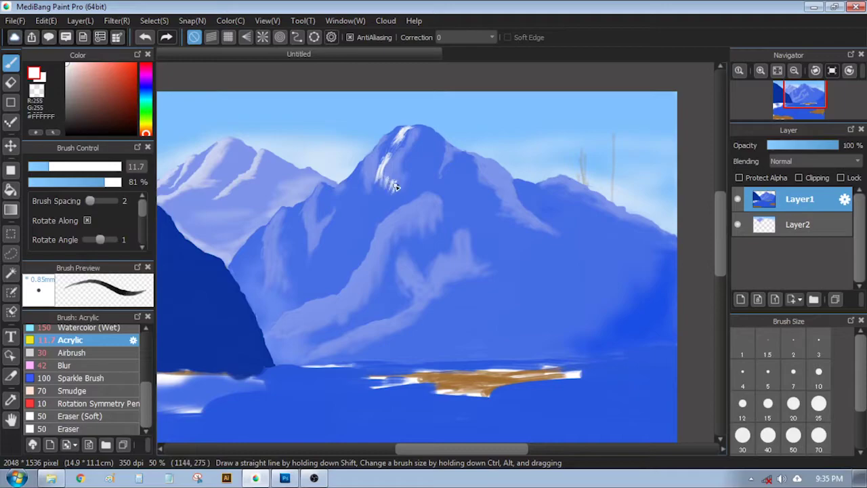
Extend the white snow streaks down the slopes below the summit with Acrylic at size 14.3 and 76% opacity.
drag(385, 192, 364, 220)
click(55, 168)
click(100, 182)
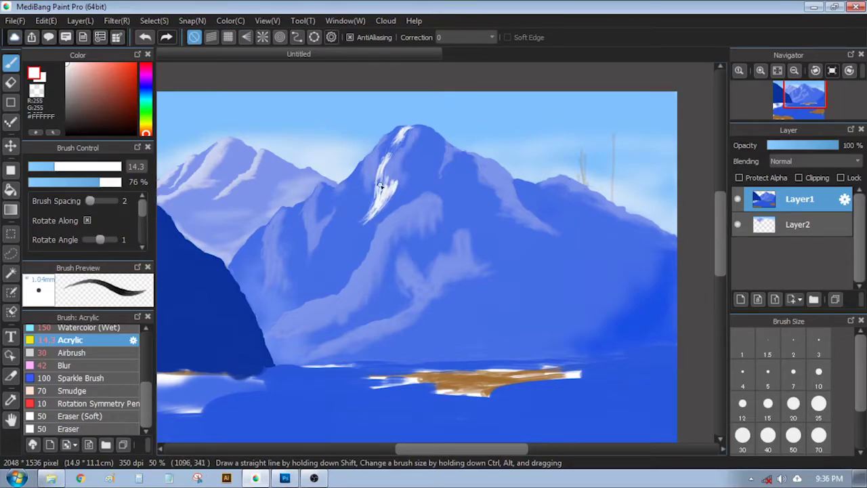
drag(359, 183, 324, 252)
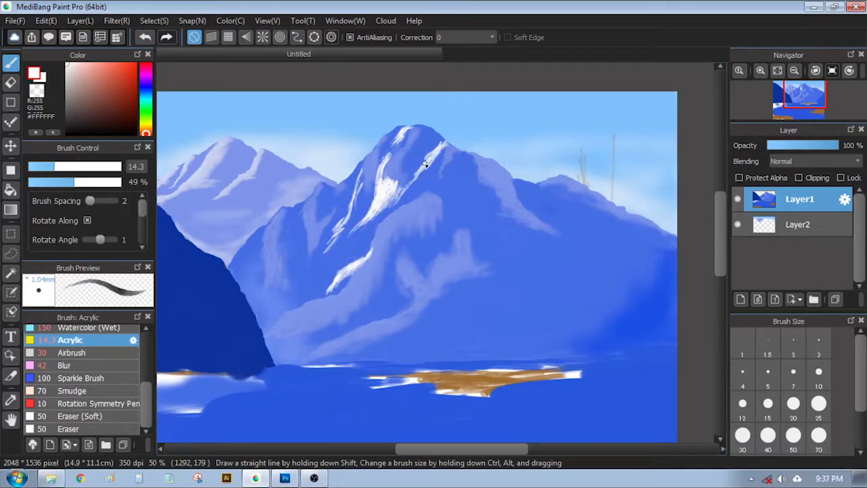
Paint white snow over the middle mountain's left ridges and along the lower ridge streak with Acrylic at size 21.
click(68, 168)
mouse_move(386, 185)
mouse_down()
mouse_move(398, 193)
mouse_move(435, 158)
mouse_up()
mouse_move(337, 191)
mouse_down()
mouse_move(319, 261)
mouse_move(329, 229)
mouse_move(308, 270)
mouse_move(278, 295)
mouse_up()
drag(296, 208, 303, 242)
mouse_move(278, 274)
mouse_down()
mouse_move(266, 318)
mouse_move(278, 332)
mouse_up()
mouse_move(268, 301)
mouse_down()
mouse_move(269, 346)
mouse_move(333, 313)
mouse_move(325, 310)
mouse_move(345, 277)
mouse_move(363, 294)
mouse_move(328, 327)
mouse_up()
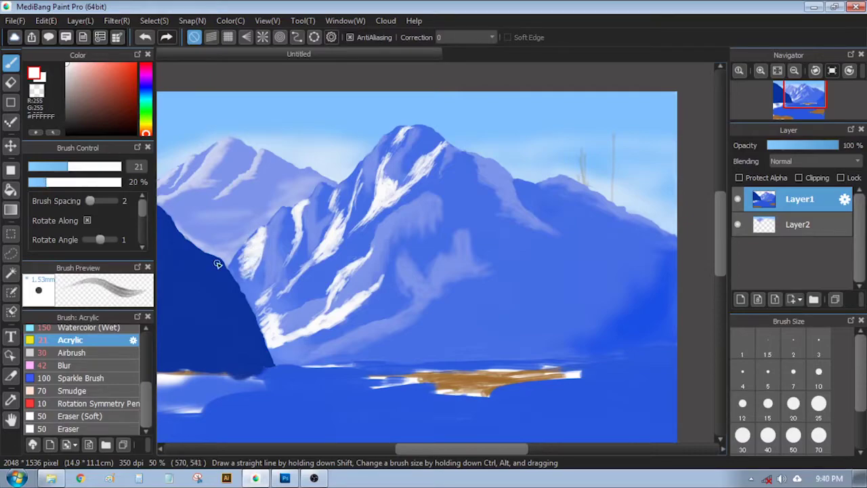
Sample slope blue (#5F83ED) near the left ridge and soften the white snow with Blur at size 15 and 90% opacity.
alt+click(250, 260)
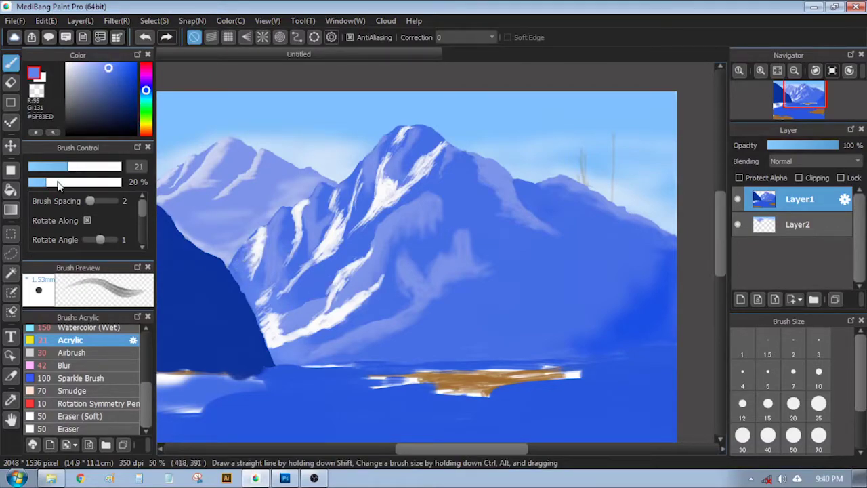
click(33, 182)
click(76, 365)
click(112, 182)
drag(73, 167, 57, 167)
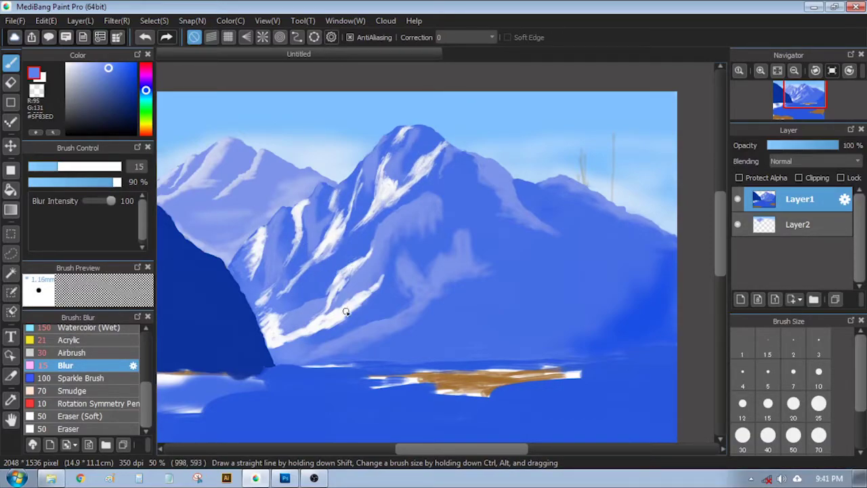
Blend sampled pale blue (#AFC1F4) into the snow streaks on the middle mountain's left slope with Watercolor at size 23 and 56% opacity.
right_click(236, 209)
drag(146, 383, 147, 376)
click(102, 330)
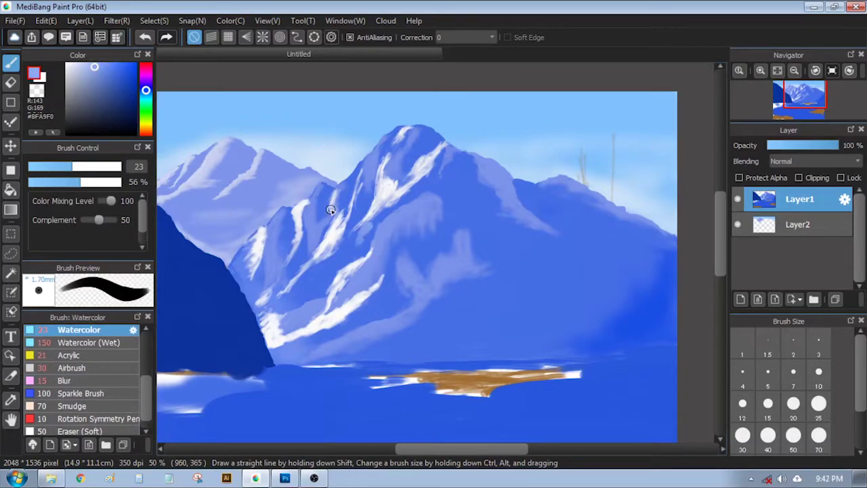
alt+click(360, 234)
drag(349, 251, 322, 293)
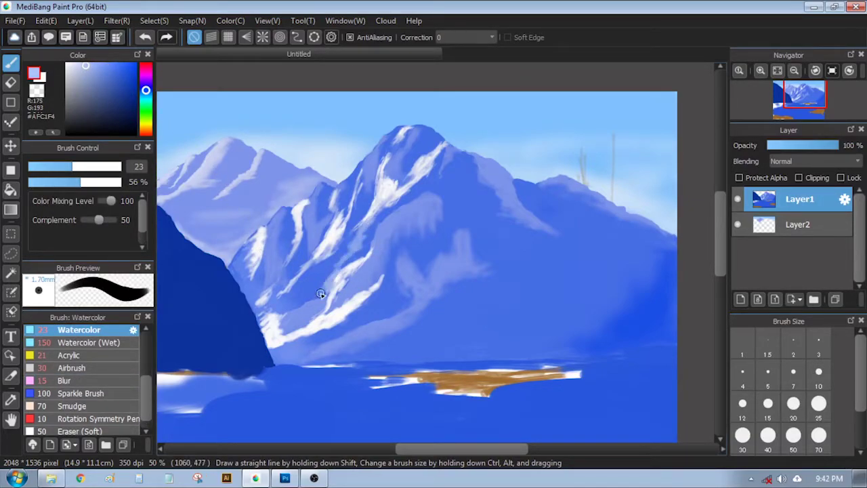
Add pale blue (#AFC1F4) Watercolor strokes near the summit snow and on the right shoulder and ridge, reducing the size to 10.7.
drag(370, 181, 367, 205)
drag(293, 299, 322, 296)
drag(370, 194, 364, 170)
mouse_move(493, 195)
mouse_down()
mouse_move(500, 204)
mouse_move(604, 223)
mouse_up()
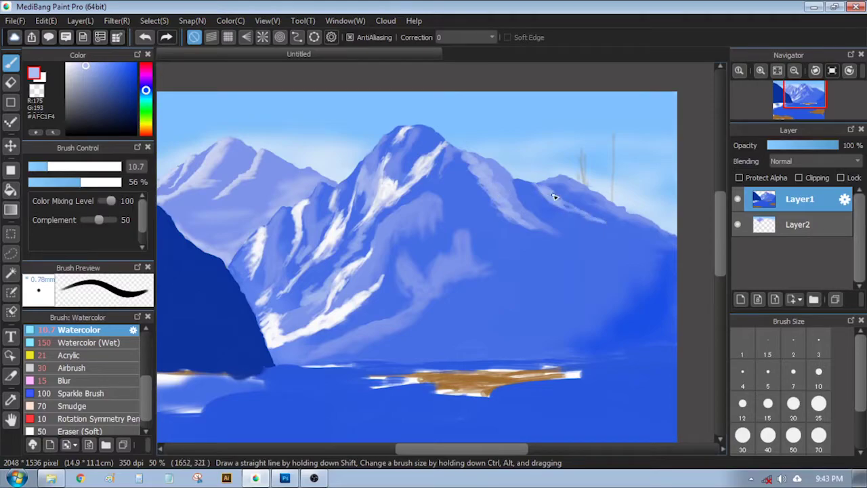
Extend pale blue (#AFC1F4) Watercolor streaks along the right shoulder and down the middle mountain's right ridges, raising opacity to 96%.
drag(539, 184, 558, 204)
drag(482, 222, 574, 294)
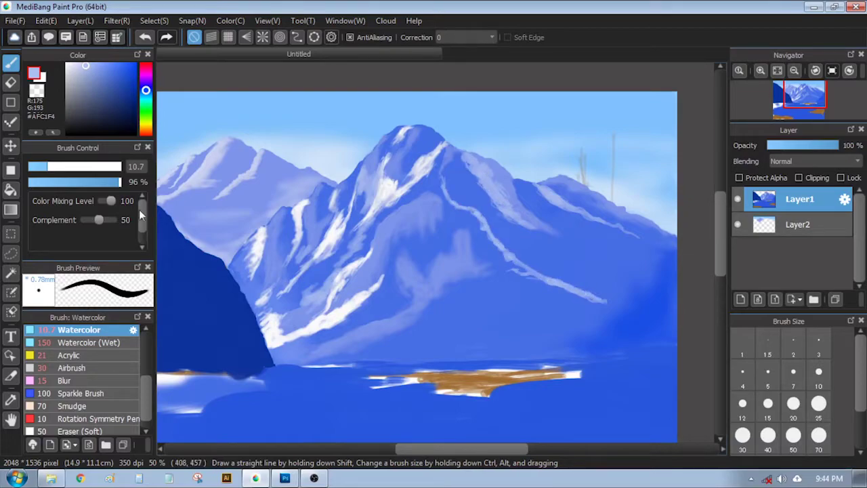
drag(146, 398, 146, 364)
click(81, 333)
mouse_move(468, 163)
mouse_down()
mouse_move(544, 231)
mouse_move(561, 236)
mouse_up()
Soften the pale snow streaks on the right shoulder with Blur at size 23 and 100% opacity.
drag(146, 364, 146, 387)
click(65, 408)
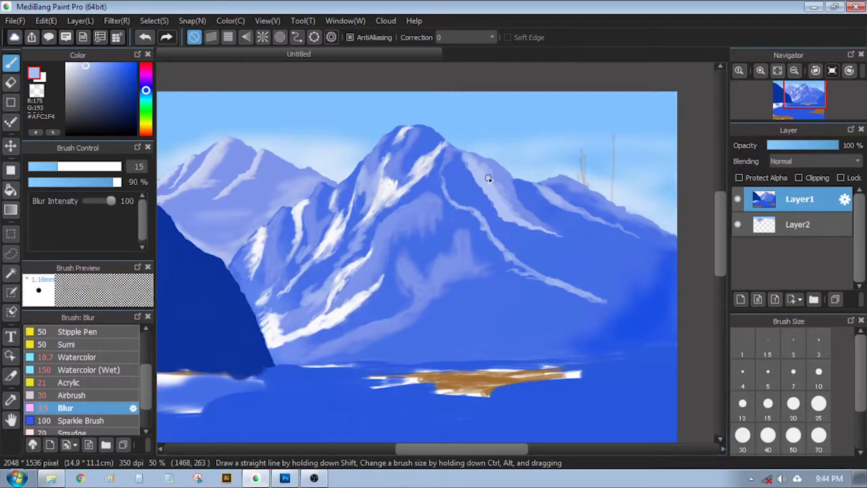
drag(59, 167, 71, 167)
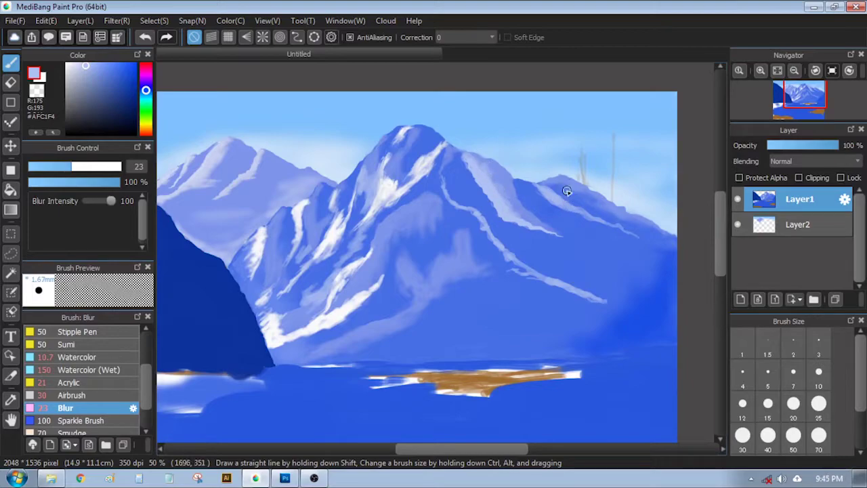
Thicken the pale blue streak down the central ridge with Airbrush at size 14 and 85% opacity.
click(72, 395)
click(54, 168)
click(108, 182)
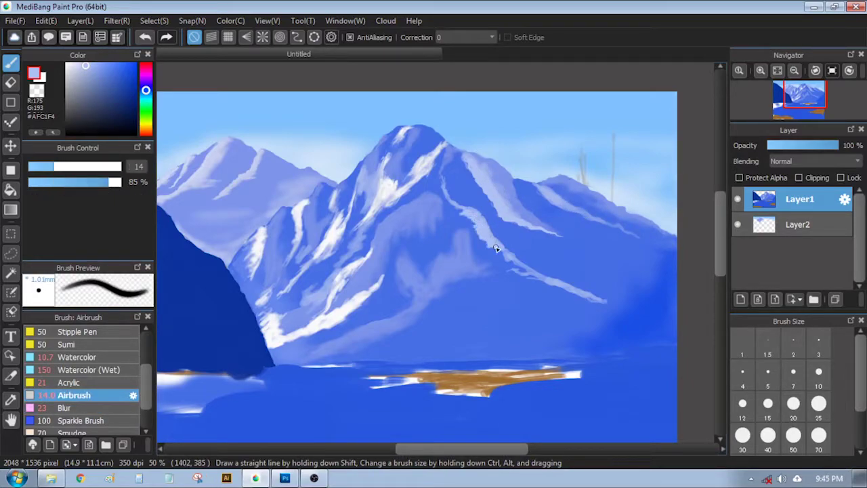
mouse_move(576, 289)
mouse_down()
mouse_move(587, 294)
mouse_move(506, 248)
mouse_up()
Widen the central ridge streak and blend its lower left branch with Airbrush at size 35 and 41% opacity.
drag(67, 167, 85, 167)
drag(88, 183, 67, 183)
mouse_move(445, 179)
mouse_down()
mouse_move(536, 269)
mouse_move(594, 296)
mouse_move(562, 273)
mouse_up()
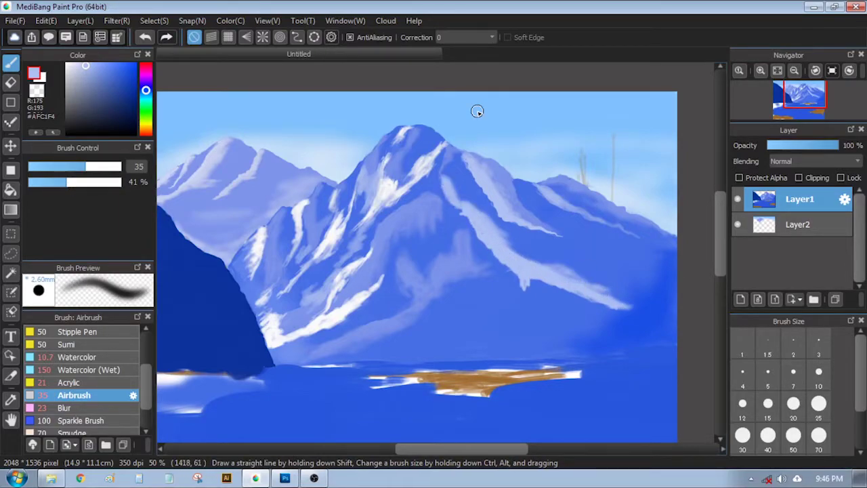
mouse_move(484, 232)
mouse_down()
mouse_move(448, 256)
mouse_move(391, 318)
mouse_move(461, 246)
mouse_up()
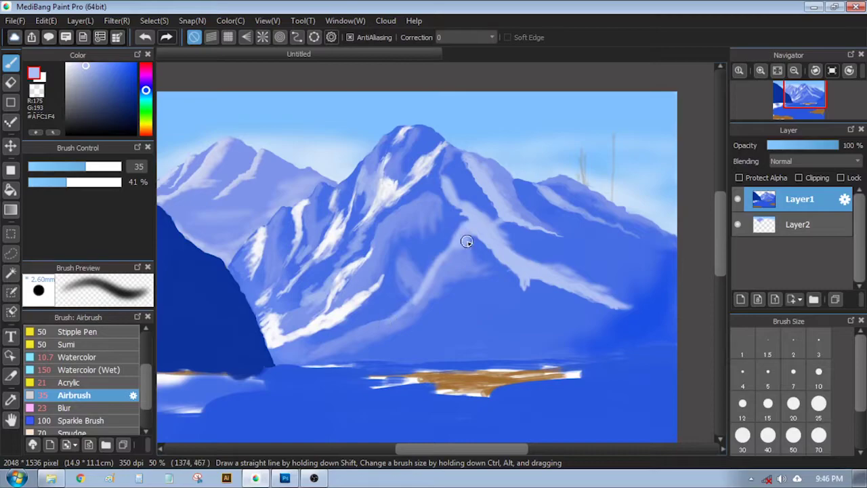
Sample near-white (#F8F9FA) and add snow highlights on the central and right ridges with Acrylic at size 21 and 92% opacity.
alt+click(344, 307)
click(70, 383)
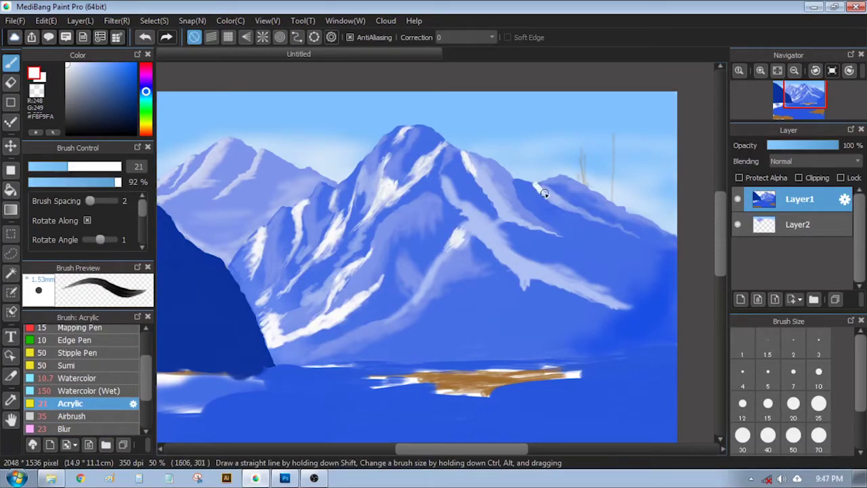
drag(547, 281, 542, 281)
Add a new layer and paint dark blue (#112381) tree strokes across the middle mountain's base with Acrylic at size 17 and 98% opacity.
scroll(515, 221, down, 2)
key(ctrl+shift+n)
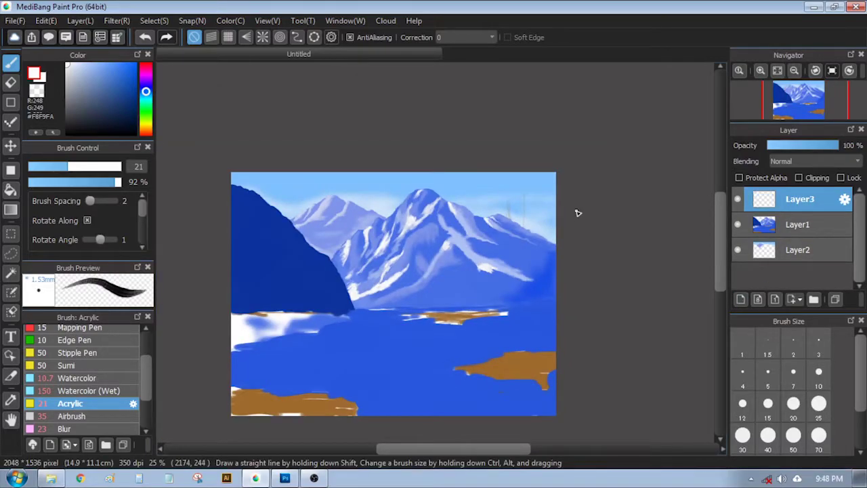
scroll(454, 348, up, 2)
click(119, 182)
click(146, 89)
click(127, 98)
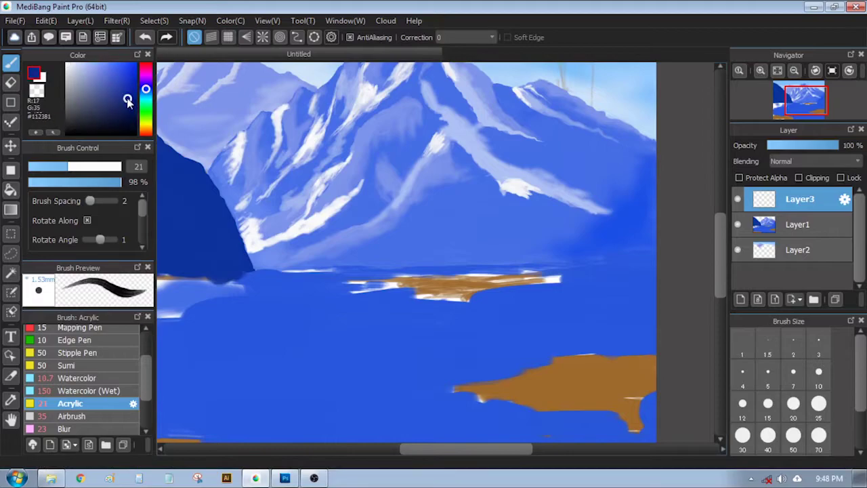
mouse_move(376, 241)
mouse_down()
mouse_move(305, 246)
mouse_move(348, 243)
mouse_move(391, 216)
mouse_up()
key(bracketleft)
key(bracketleft)
mouse_move(604, 258)
mouse_down()
mouse_move(633, 251)
mouse_move(554, 224)
mouse_move(527, 190)
mouse_move(534, 239)
mouse_move(513, 194)
mouse_move(435, 202)
mouse_up()
right_click(430, 204)
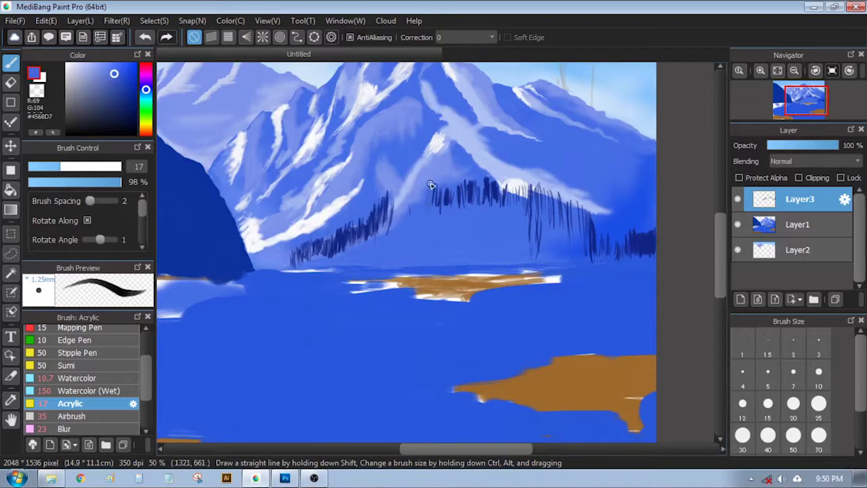
Sample the dark tree blue (#142785) and fill the tree line into a solid arched band with Acrylic at size 29.
key(alt)
alt+click(343, 246)
mouse_move(344, 246)
mouse_down()
mouse_move(421, 186)
mouse_move(439, 192)
mouse_move(391, 207)
mouse_move(404, 238)
mouse_move(372, 252)
mouse_move(392, 257)
mouse_move(300, 252)
mouse_move(393, 255)
mouse_move(330, 253)
mouse_move(359, 247)
mouse_up()
mouse_move(403, 205)
mouse_down()
mouse_move(311, 258)
mouse_move(338, 227)
mouse_up()
key(bracketleft)
key(bracketleft)
key(bracketleft)
key(bracketleft)
mouse_move(409, 219)
mouse_down()
mouse_move(508, 197)
mouse_move(542, 217)
mouse_move(512, 231)
mouse_move(364, 224)
mouse_move(581, 240)
mouse_move(563, 249)
mouse_move(550, 206)
mouse_up()
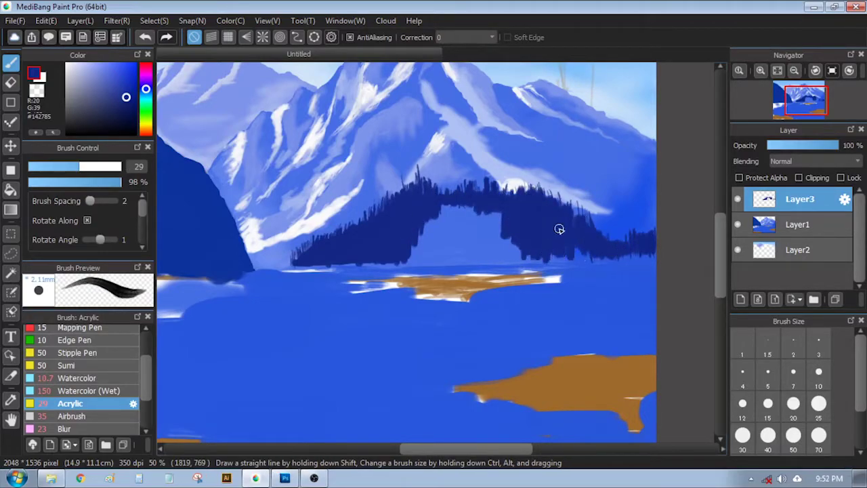
mouse_move(531, 261)
mouse_down()
mouse_move(596, 258)
mouse_move(569, 239)
mouse_move(414, 224)
mouse_up()
Paint a near-black (#120B04) strip of land below the tree line with Acrylic at size 40.
key(ctrl+minus)
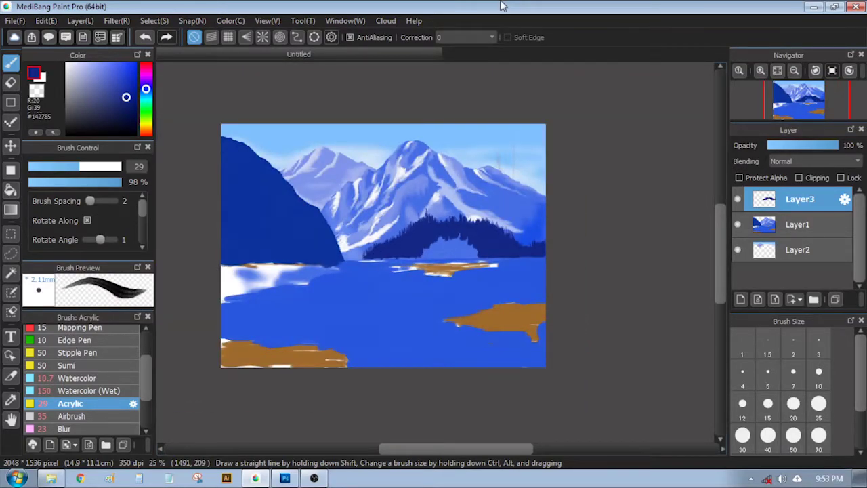
click(128, 124)
click(146, 129)
drag(130, 124, 119, 130)
mouse_move(435, 252)
ctrl+alt+mouse_down()
mouse_move(459, 252)
mouse_move(443, 252)
ctrl+alt+mouse_up()
mouse_move(414, 265)
mouse_down()
mouse_move(405, 270)
mouse_move(546, 259)
mouse_up()
drag(429, 274, 546, 290)
Fill out the near-black land strip and cover the right foreground bank, enlarging the Acrylic brush to size 104.
scroll(507, 209, up, 2)
scroll(492, 243, down, 1)
mouse_move(493, 271)
mouse_down()
mouse_move(547, 258)
mouse_move(596, 266)
mouse_move(579, 274)
mouse_up()
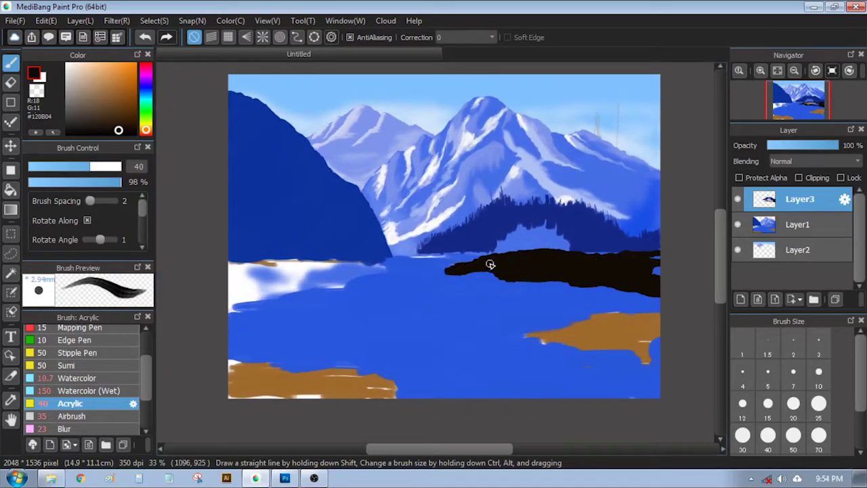
mouse_move(635, 274)
mouse_down()
mouse_move(645, 310)
mouse_move(592, 316)
mouse_move(522, 341)
mouse_move(449, 396)
mouse_move(570, 338)
mouse_move(592, 339)
mouse_move(595, 323)
mouse_move(464, 393)
mouse_move(606, 387)
mouse_move(606, 330)
mouse_move(595, 380)
mouse_up()
click(112, 166)
Paint a very dark navy (#000833) shoreline and pine trees along the left mountain's base with Acrylic at sizes 16 and 34.
click(145, 89)
drag(125, 96, 137, 120)
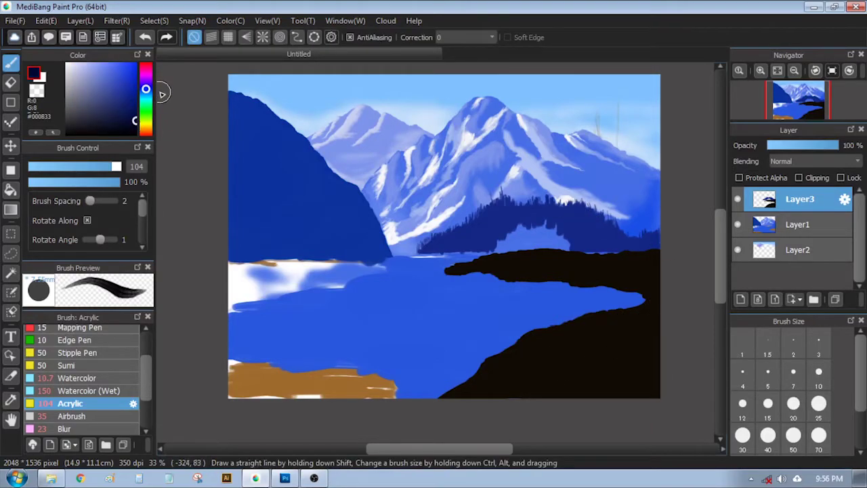
click(84, 166)
mouse_move(388, 253)
mouse_down()
mouse_move(368, 248)
mouse_move(360, 224)
mouse_move(317, 240)
mouse_move(396, 260)
mouse_move(231, 265)
mouse_up()
click(59, 166)
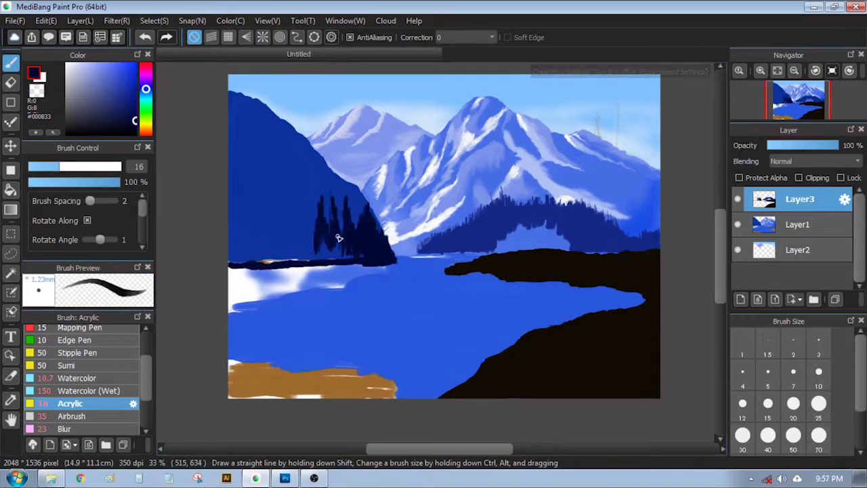
mouse_move(306, 209)
mouse_down()
mouse_move(291, 237)
mouse_move(230, 244)
mouse_up()
mouse_move(252, 240)
ctrl+alt+mouse_down()
mouse_move(279, 240)
mouse_move(238, 255)
mouse_move(302, 233)
mouse_move(362, 246)
mouse_move(339, 258)
ctrl+alt+mouse_up()
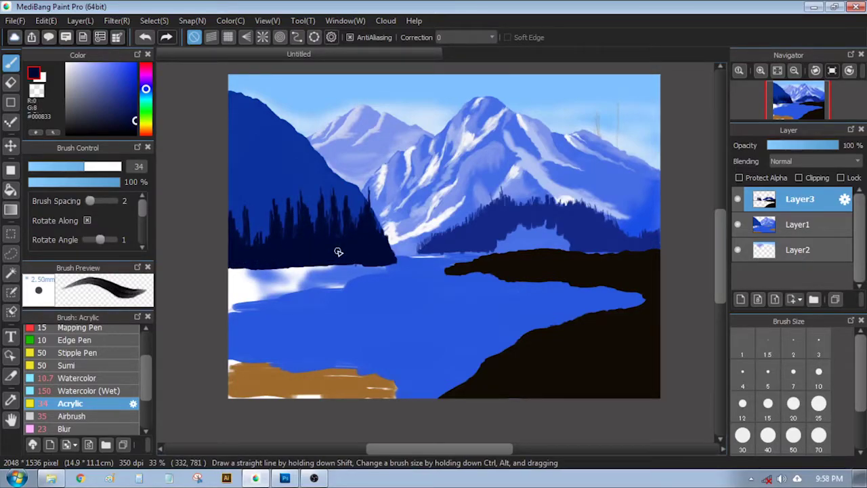
Set the Acrylic brush to size 23 and 11% opacity for faint shading over the left pine trees.
click(71, 183)
click(39, 167)
click(51, 167)
drag(52, 167, 72, 167)
click(38, 183)
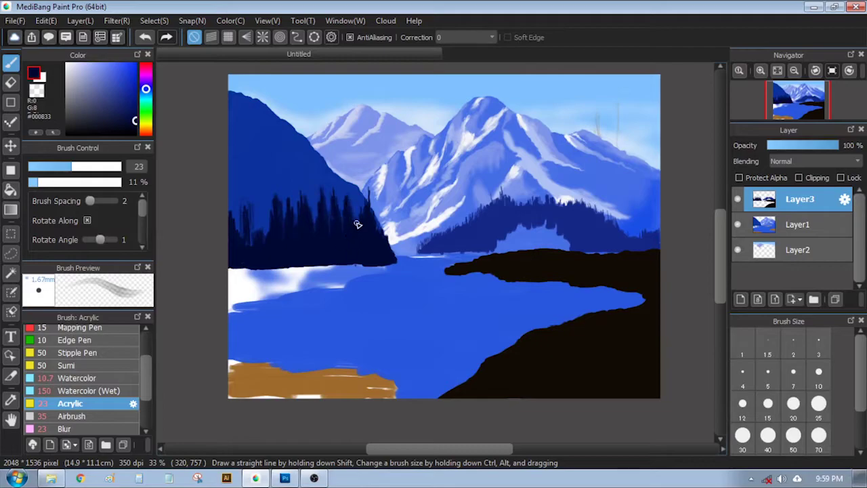
Outline the front of a house on the dark land strip in white (#FFFFFF) with Pen (Sharp) at size 10.7.
click(66, 64)
drag(147, 372, 147, 352)
click(82, 349)
click(57, 168)
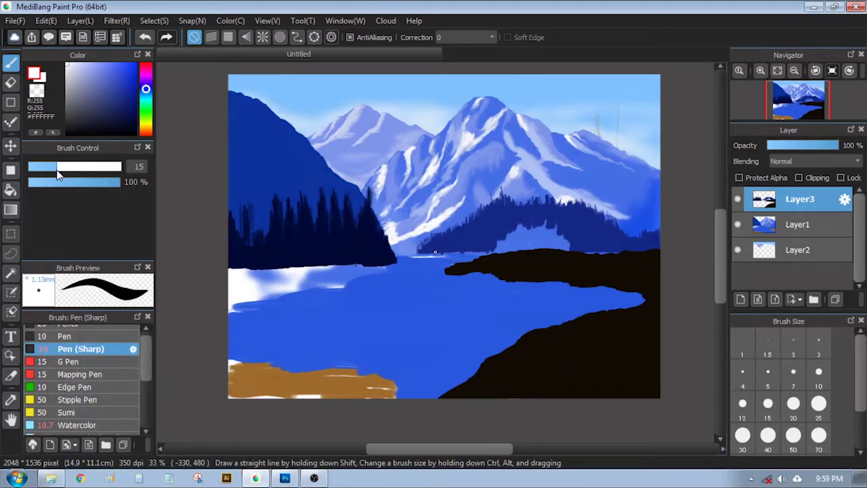
drag(513, 274, 481, 284)
scroll(453, 253, up, 1)
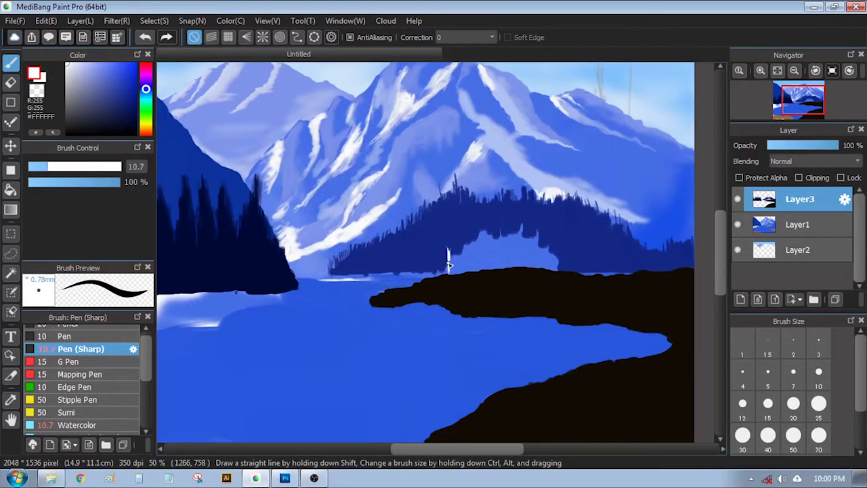
drag(492, 227, 505, 241)
Fill the house front with white at size 23 and 95% opacity, and outline its roof and far side at size 12.4.
drag(80, 167, 71, 167)
mouse_move(469, 226)
mouse_down()
mouse_move(456, 248)
mouse_move(486, 244)
mouse_move(478, 252)
mouse_move(504, 261)
mouse_up()
click(118, 183)
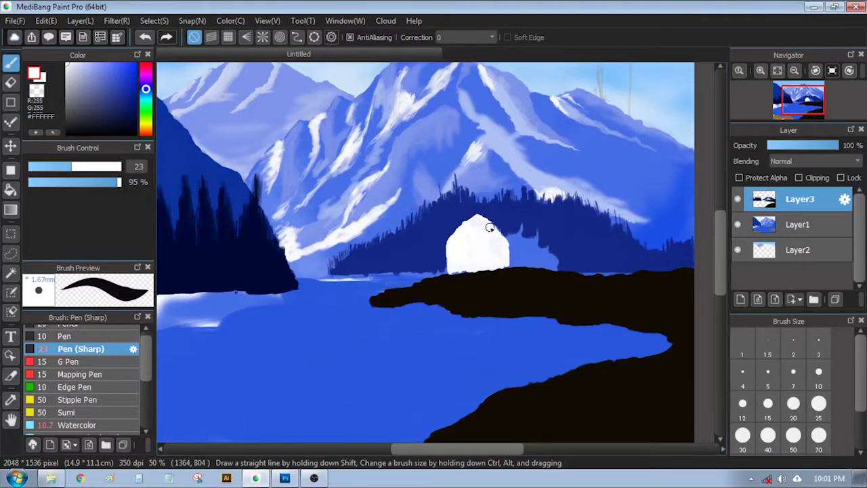
drag(496, 229, 479, 212)
drag(65, 167, 50, 167)
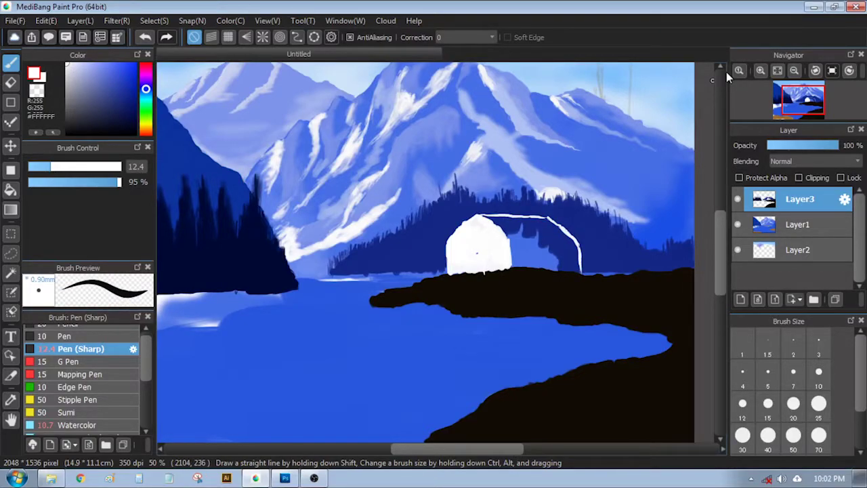
Paint the house roof red (#B00E06) with Acrylic at size 9.4 and 93% opacity.
scroll(624, 205, up, 1)
click(146, 66)
mouse_move(132, 67)
mouse_down()
mouse_move(124, 67)
mouse_move(134, 85)
mouse_up()
scroll(82, 383, down, 2)
click(70, 384)
mouse_move(454, 225)
mouse_down()
mouse_move(530, 231)
mouse_move(553, 252)
mouse_move(546, 256)
mouse_move(564, 254)
mouse_move(467, 241)
mouse_move(462, 225)
mouse_move(543, 243)
mouse_move(471, 235)
mouse_up()
drag(144, 381, 144, 372)
click(45, 166)
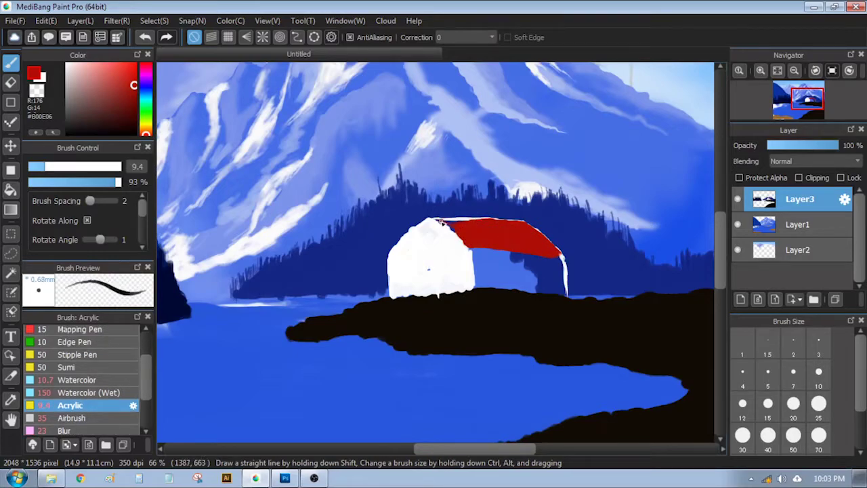
drag(466, 221, 549, 236)
Fill the house's side wall with greyish blue (#878BC6) using Acrylic at size 17.
key(i)
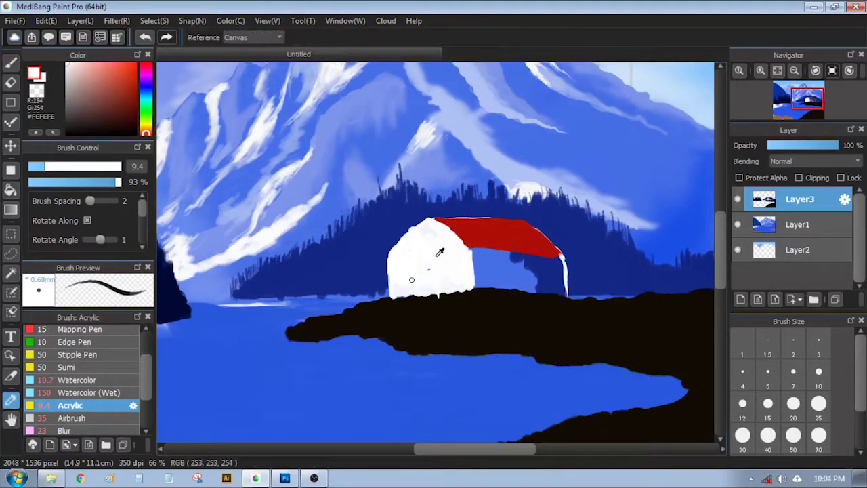
click(441, 265)
click(88, 78)
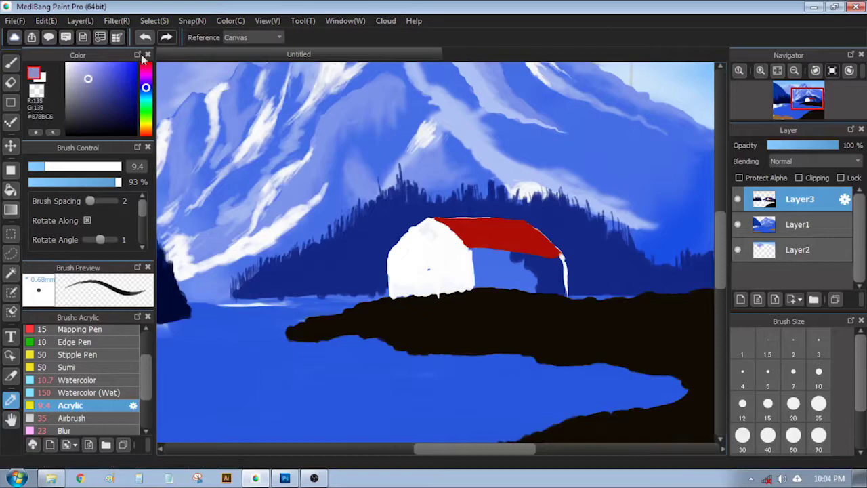
key(b)
key(bracketright)
key(bracketright)
mouse_move(493, 264)
mouse_down()
mouse_move(537, 279)
mouse_move(526, 261)
mouse_move(477, 251)
mouse_move(562, 258)
mouse_up()
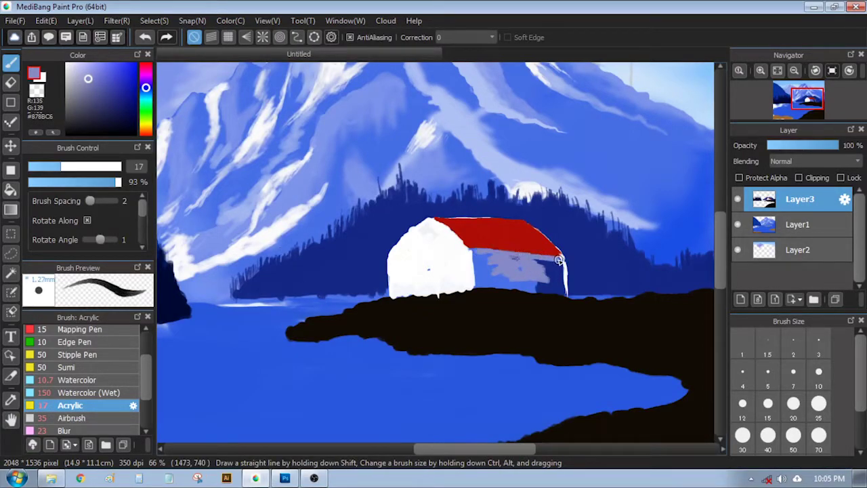
mouse_move(565, 290)
mouse_down()
mouse_move(559, 268)
mouse_move(558, 276)
mouse_move(510, 258)
mouse_move(532, 272)
mouse_move(476, 258)
mouse_move(474, 282)
mouse_move(485, 265)
mouse_move(503, 285)
mouse_move(547, 290)
mouse_up()
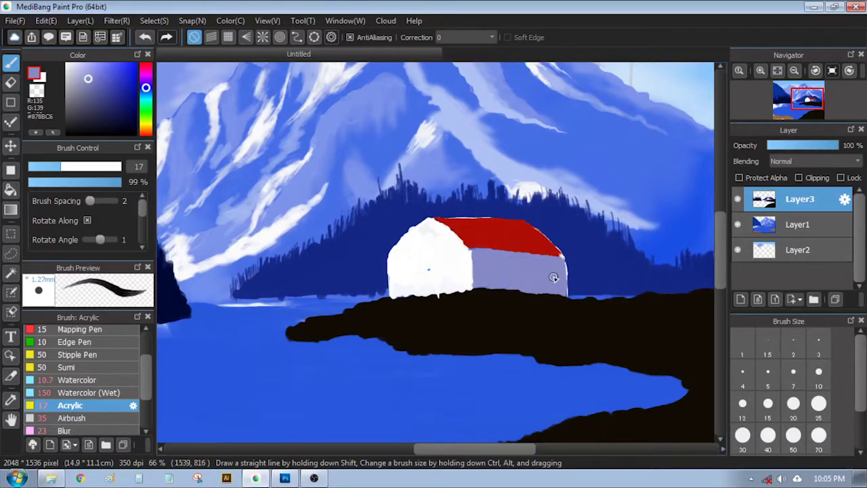
Touch up the white front wall with sampled white and paint a sampled red roof edge along its left side.
alt+click(437, 267)
drag(431, 270, 425, 269)
alt+click(495, 226)
ctrl+alt+drag(325, 218, 310, 219)
drag(401, 239, 407, 236)
Paint a dark blue (#525991) shadow under the eave and shade the roof with darker red (#830600) using Acrylic at size 17.
alt+click(498, 282)
click(96, 94)
ctrl+alt+drag(264, 170, 279, 170)
drag(500, 252, 564, 259)
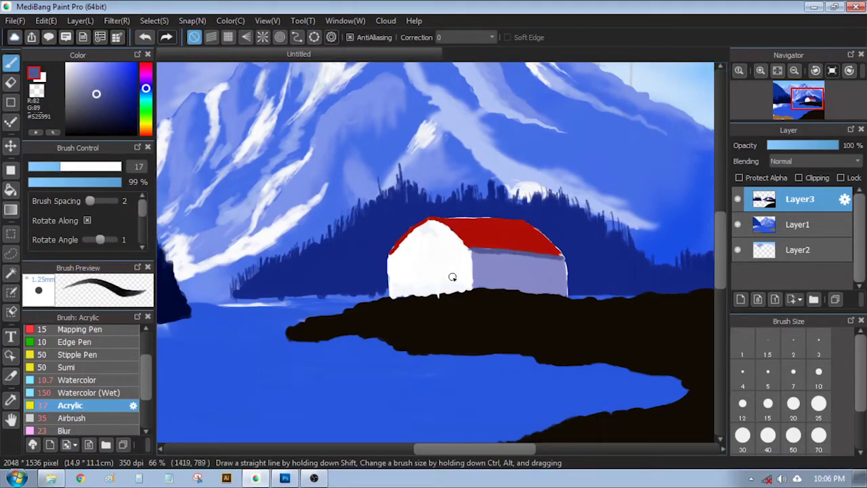
alt+click(476, 235)
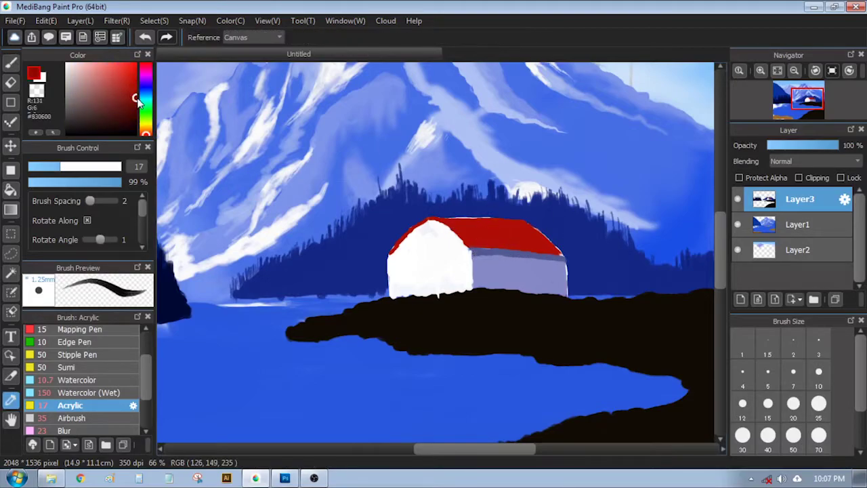
drag(461, 226, 504, 226)
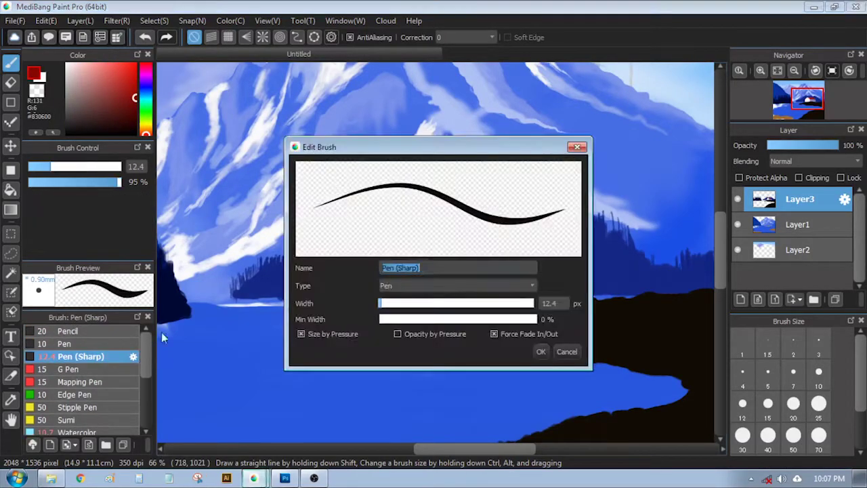
Clean up the ground edge along the house base in sampled near-black (#120B04) with Pen (Sharp) at size 15 and 100% opacity.
alt+click(503, 309)
key(bracketright)
drag(474, 291, 451, 292)
drag(117, 183, 137, 190)
drag(445, 293, 416, 296)
drag(557, 299, 534, 296)
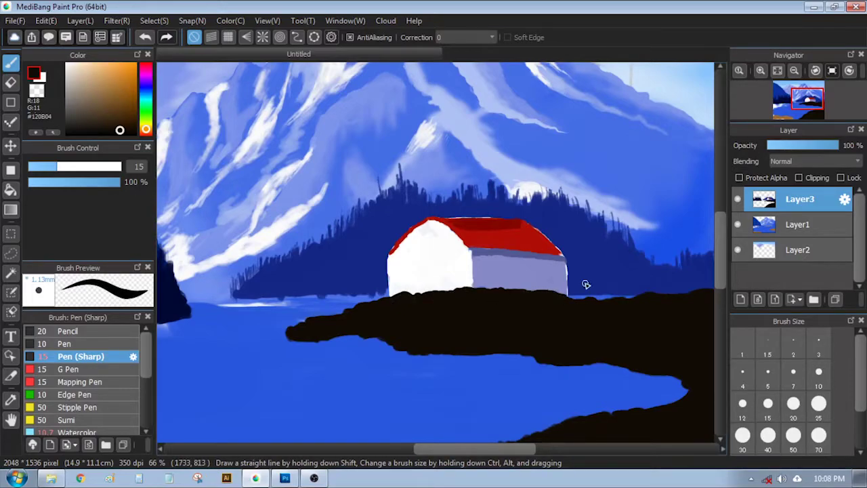
Paint brown (#83611E) foliage patches above the pines on the left mountain with Acrylic at size 41 and 69% opacity.
key(ctrl+minus)
key(ctrl+minus)
key(ctrl+minus)
drag(295, 176, 357, 161)
click(117, 82)
mouse_move(145, 126)
mouse_down()
mouse_move(144, 115)
mouse_move(147, 127)
mouse_up()
click(120, 98)
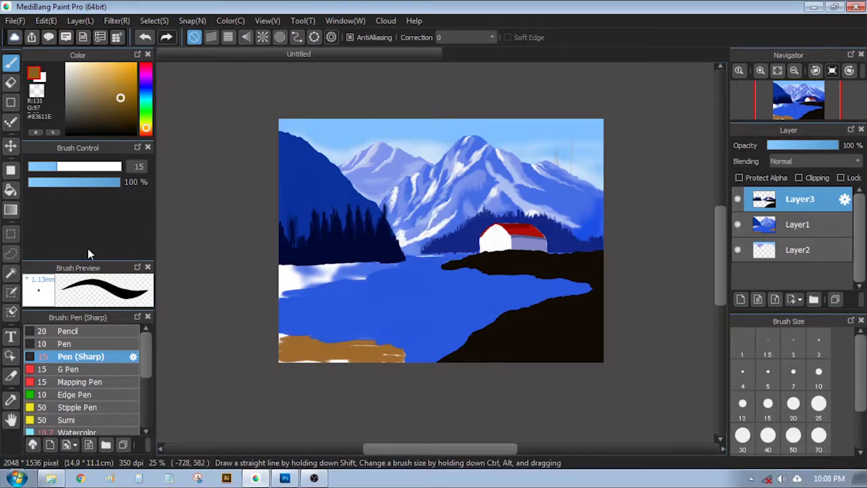
scroll(81, 380, down, 2)
click(70, 385)
scroll(290, 206, up, 1)
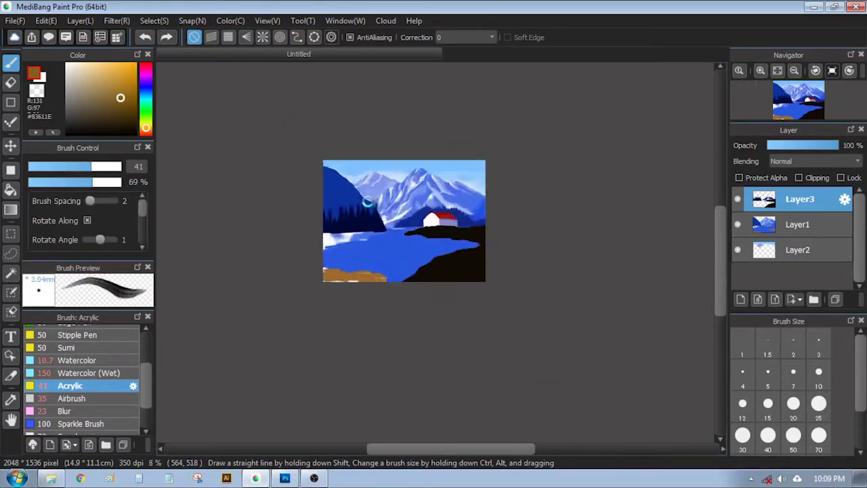
key(ctrl+z)
mouse_move(356, 190)
mouse_down()
mouse_move(354, 202)
mouse_move(354, 192)
mouse_up()
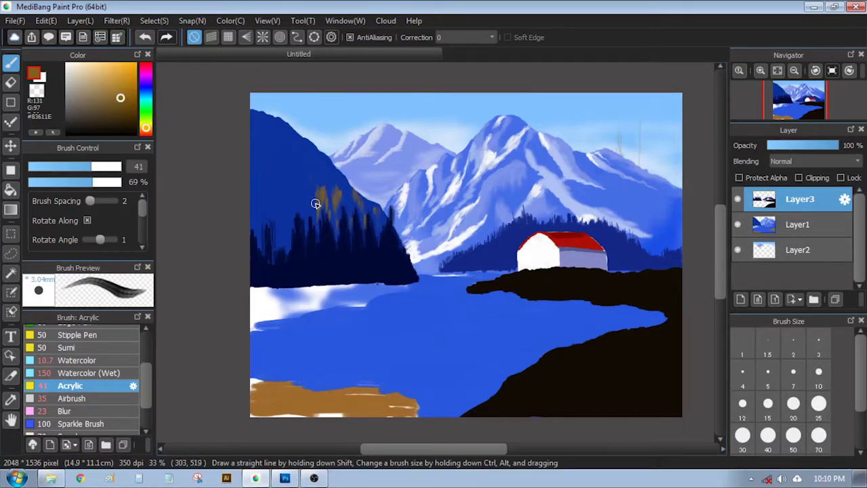
mouse_move(304, 206)
mouse_down()
mouse_move(297, 180)
mouse_move(295, 201)
mouse_move(306, 206)
mouse_move(285, 205)
mouse_move(295, 184)
mouse_move(282, 193)
mouse_move(286, 204)
mouse_move(281, 189)
mouse_move(291, 209)
mouse_move(282, 228)
mouse_move(277, 200)
mouse_move(256, 200)
mouse_move(259, 183)
mouse_move(268, 203)
mouse_up()
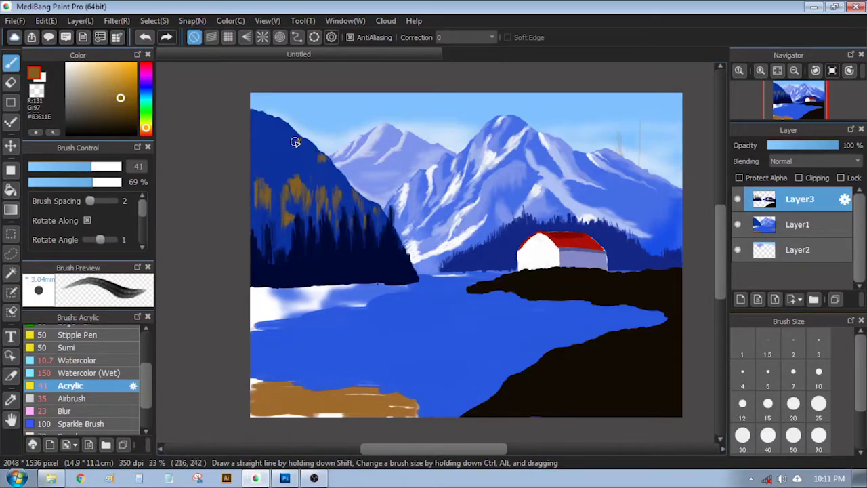
Dab green (#305930) foliage near the left mountain's peak with Acrylic at size 27 and 69% opacity.
click(146, 111)
click(129, 112)
key(bracketleft)
key(bracketleft)
key(bracketleft)
key(bracketleft)
drag(281, 129, 287, 128)
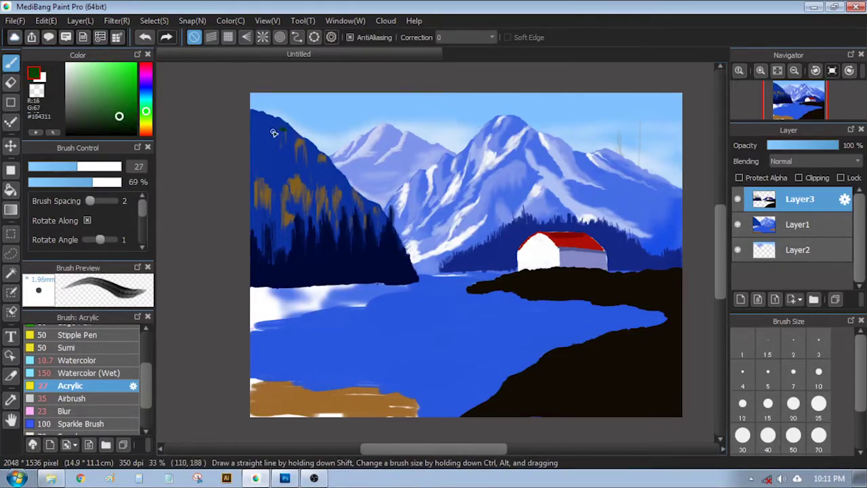
click(98, 108)
click(277, 132)
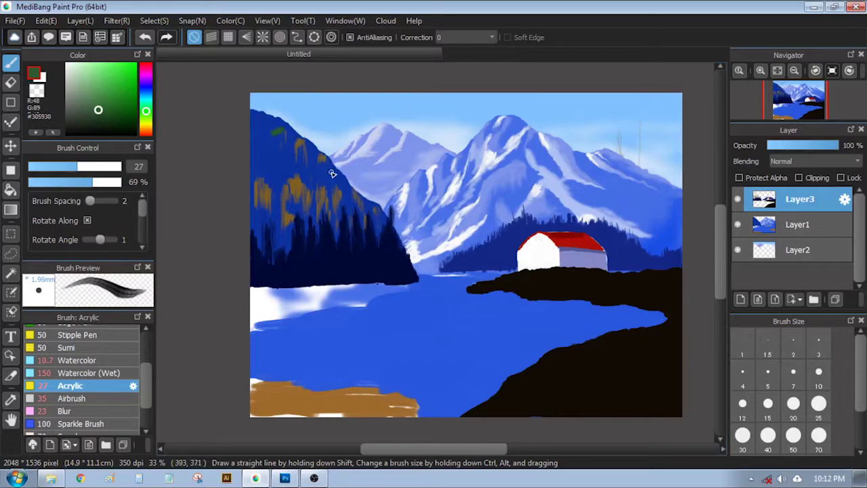
Spread green patches across the left mountain's slope above the pines, lowering the Acrylic opacity to 43% and 30%.
click(69, 182)
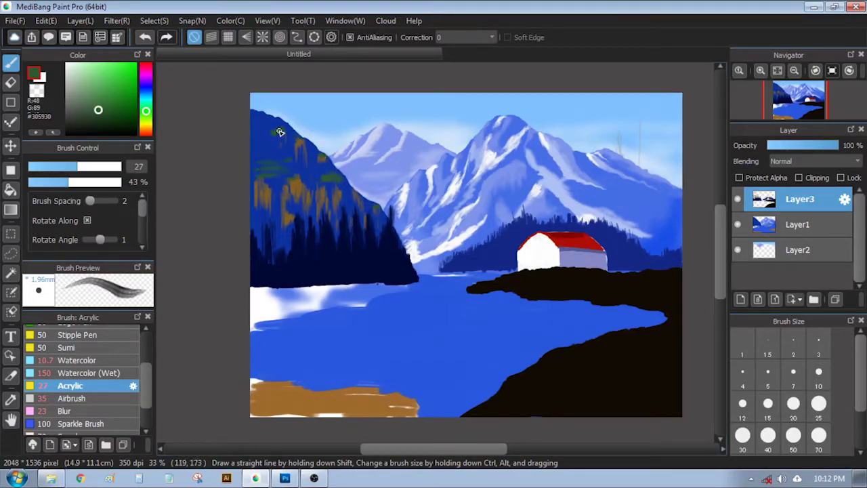
key(ctrl+z)
mouse_move(266, 119)
mouse_down()
mouse_move(251, 121)
mouse_move(270, 136)
mouse_up()
click(56, 182)
drag(267, 144, 258, 148)
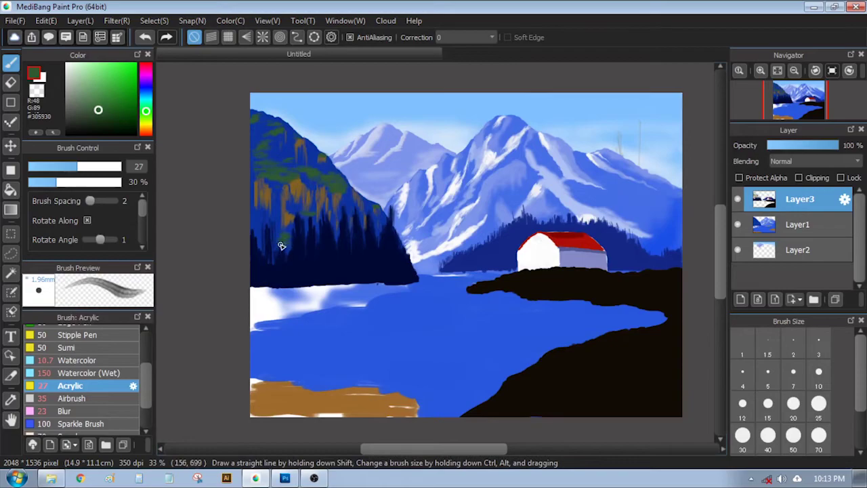
Paint darker green (#284728) streaks among the left bank's pines with Acrylic at size 15 and 22% opacity.
drag(279, 236, 278, 254)
mouse_move(292, 237)
mouse_down()
mouse_move(292, 254)
mouse_move(261, 253)
mouse_up()
click(97, 115)
click(49, 182)
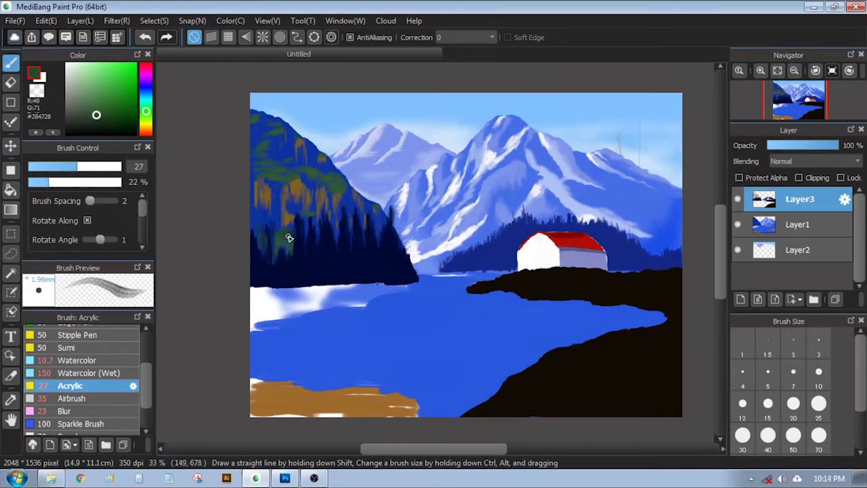
key(bracketleft)
key(bracketleft)
key(bracketleft)
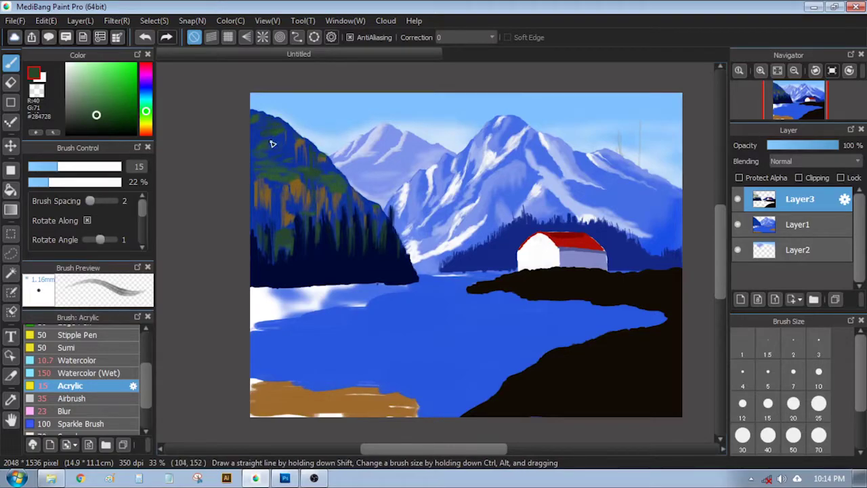
Paint green (#265B26) foliage on the distant tree line beside the house with Acrylic at size 15 and 22% opacity.
key(ctrl+minus)
click(100, 94)
click(102, 103)
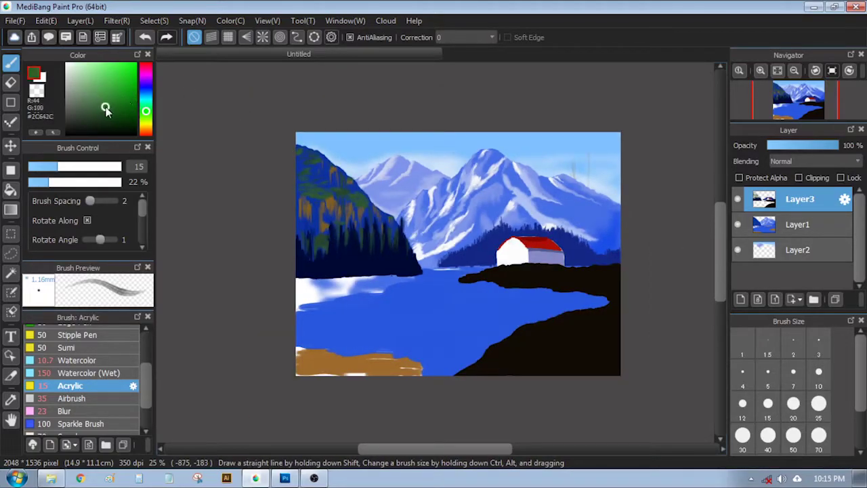
click(108, 109)
scroll(539, 255, up, 2)
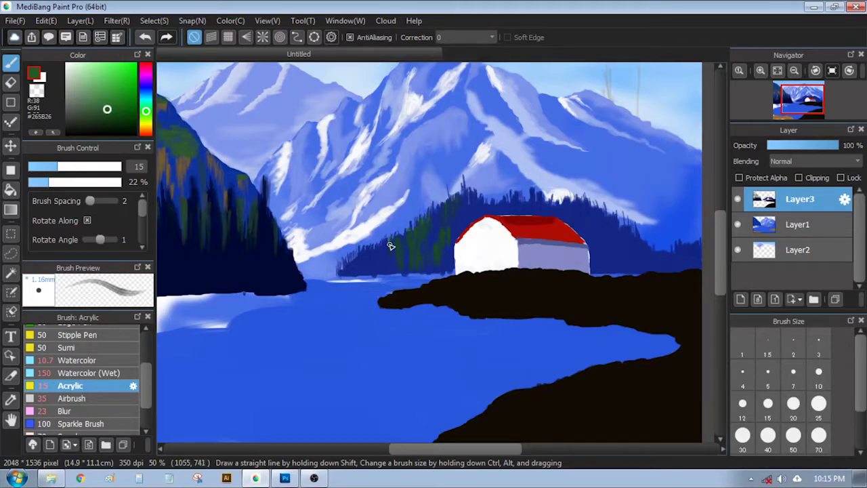
Add thin bright green (#41C119) highlights to the tree line beside the house with Acrylic at size 7.2 and 77% opacity.
click(41, 166)
alt+click(443, 243)
click(63, 166)
click(59, 182)
click(146, 111)
click(107, 78)
click(125, 84)
click(101, 181)
click(41, 167)
click(146, 114)
click(127, 80)
drag(367, 256, 365, 263)
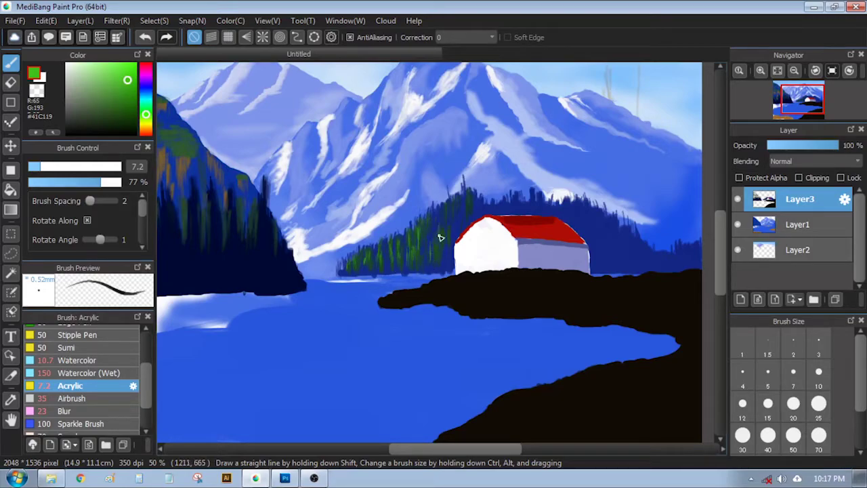
Soften the bright green tree highlights with the Blur brush at size 11.7 and 35% opacity.
scroll(74, 400, down, 1)
click(71, 398)
click(60, 182)
click(48, 167)
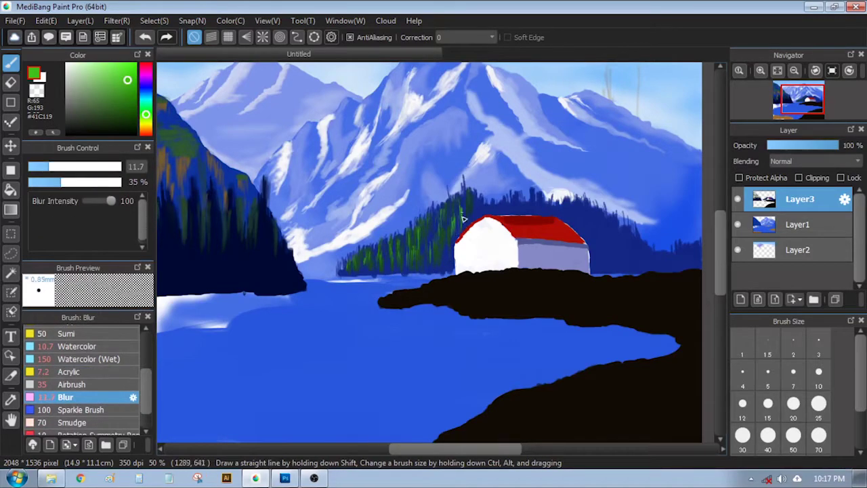
Paint an orange-brown (#BD5700) door on the house's front wall with Pen (Sharp) at size 15 and 100% opacity.
click(146, 130)
click(135, 81)
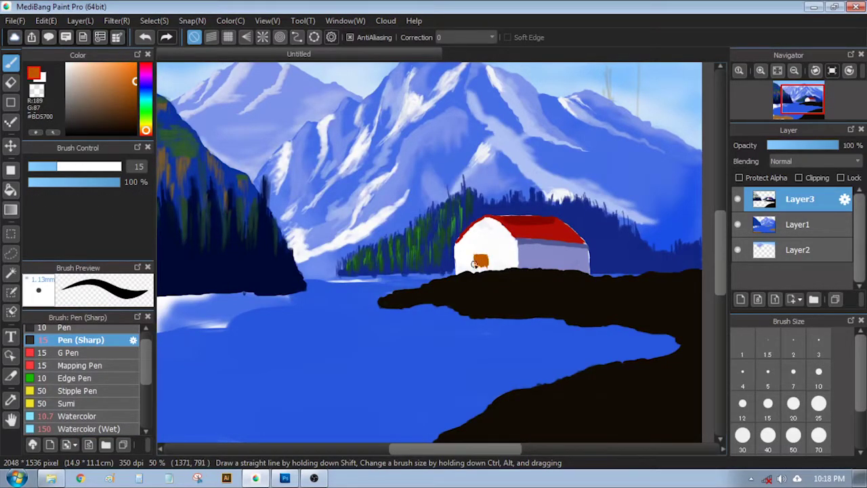
scroll(475, 271, up, 3)
mouse_move(499, 304)
mouse_down()
mouse_move(488, 348)
mouse_move(479, 305)
mouse_move(468, 347)
mouse_move(468, 329)
mouse_move(513, 309)
mouse_move(513, 350)
mouse_up()
Outline the door's left and top edges in dark brown (#5B2C04) with Pen (Sharp) at size 6.8.
click(133, 133)
click(35, 167)
key(ctrl+z)
click(134, 109)
click(46, 170)
click(39, 167)
mouse_move(467, 300)
mouse_down()
mouse_move(466, 355)
mouse_move(471, 303)
mouse_move(501, 303)
mouse_up()
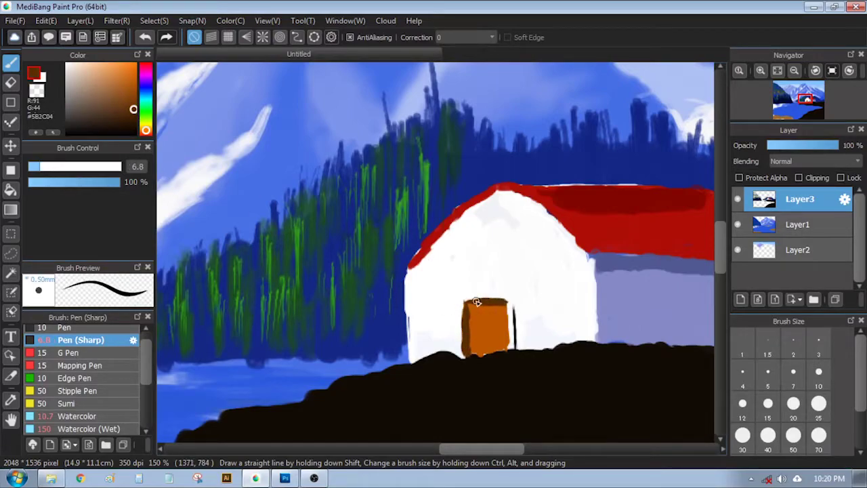
Draw fine dark brown (#3A1D06) wood grain lines on the door with Pen (Sharp) at size 1.3.
click(30, 167)
right_click(496, 343)
click(129, 119)
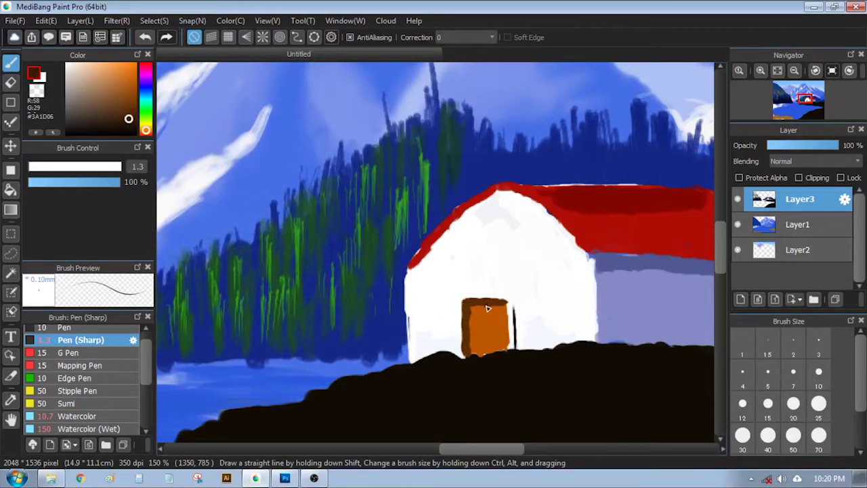
Paint a small orange-brown (#BD5700) window above the door and edge it with sampled dark tones.
right_click(492, 325)
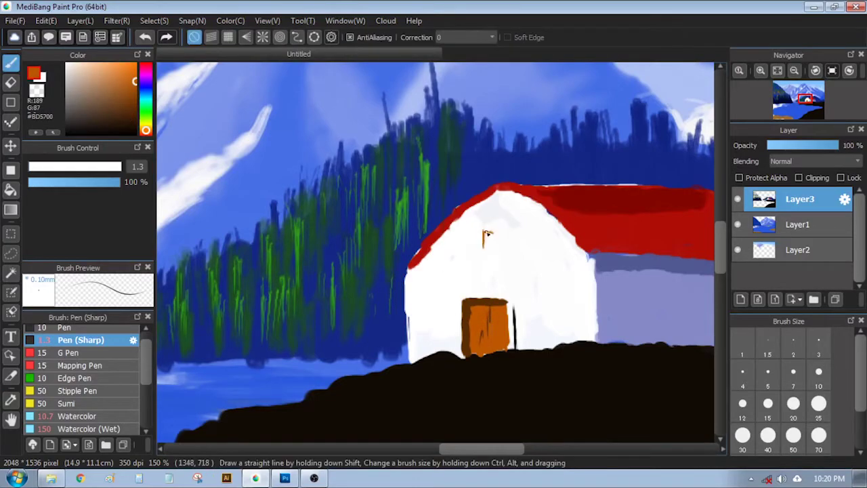
click(39, 167)
mouse_move(487, 234)
mouse_down()
mouse_move(505, 249)
mouse_move(485, 231)
mouse_move(486, 248)
mouse_move(497, 237)
mouse_up()
right_click(536, 354)
click(31, 167)
right_click(467, 310)
right_click(484, 245)
Paint a dark grey-blue (#3D4162) shadow under the roof's left front edge with Pen (Sharp) at size 10.7.
right_click(610, 263)
click(92, 107)
click(62, 167)
click(47, 167)
mouse_move(431, 246)
mouse_down()
mouse_move(433, 270)
mouse_move(439, 260)
mouse_move(422, 254)
mouse_move(414, 270)
mouse_move(454, 224)
mouse_move(500, 193)
mouse_up()
key(ctrl+z)
key(ctrl+z)
mouse_move(423, 262)
mouse_down()
mouse_move(477, 210)
mouse_move(514, 193)
mouse_move(480, 207)
mouse_up()
scroll(597, 139, down, 3)
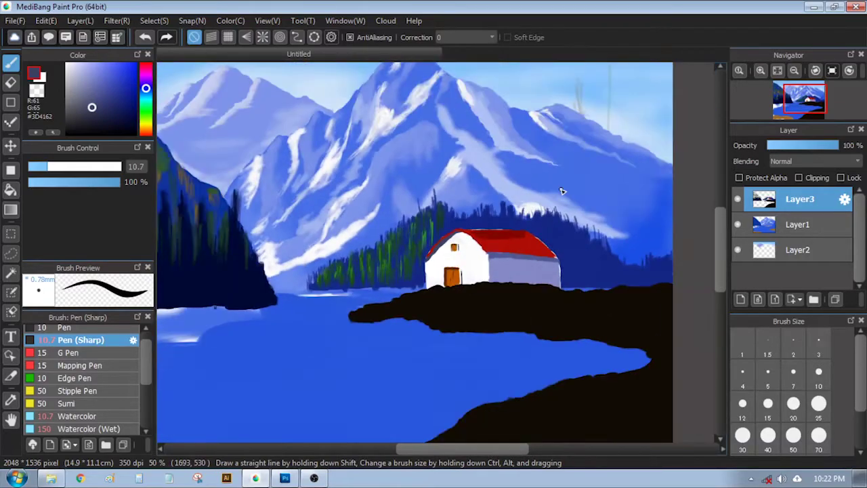
Add faint vertical streaks to the house's front and side walls in sampled grey-blue (#515991) with Acrylic at size 12.4 and 10% opacity.
scroll(487, 234, up, 1)
right_click(505, 286)
click(67, 183)
scroll(73, 378, down, 2)
click(71, 373)
mouse_move(475, 269)
mouse_down()
mouse_move(475, 285)
mouse_move(473, 262)
mouse_move(454, 266)
mouse_up()
key(ctrl+z)
click(51, 182)
right_click(512, 263)
drag(505, 274, 505, 292)
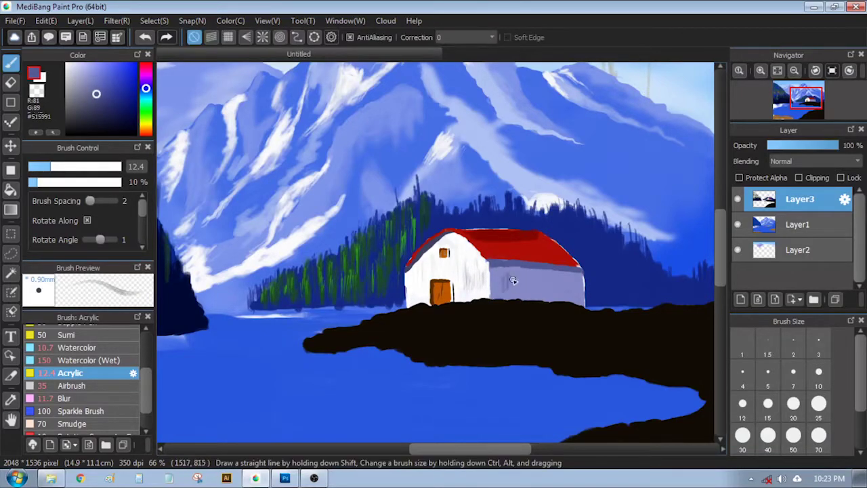
Paint two sampled dark brown (#221505) windows on the house's side wall with Acrylic at size 12.4 and 100% opacity.
right_click(545, 302)
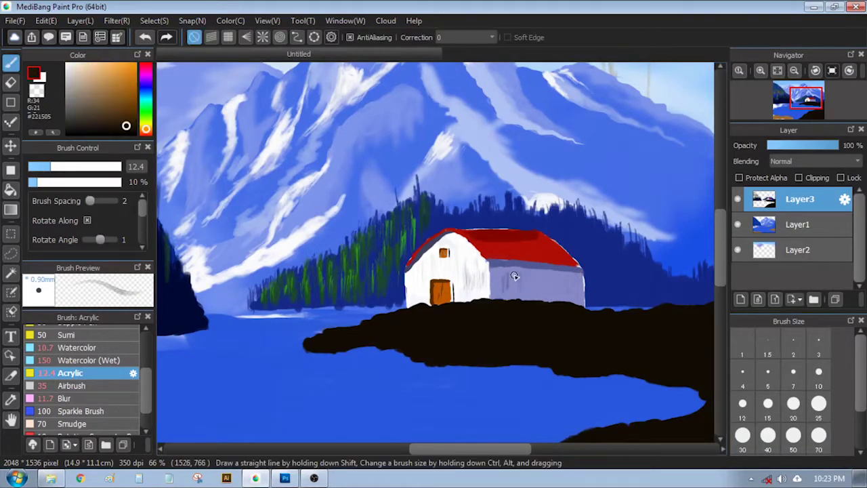
key(0)
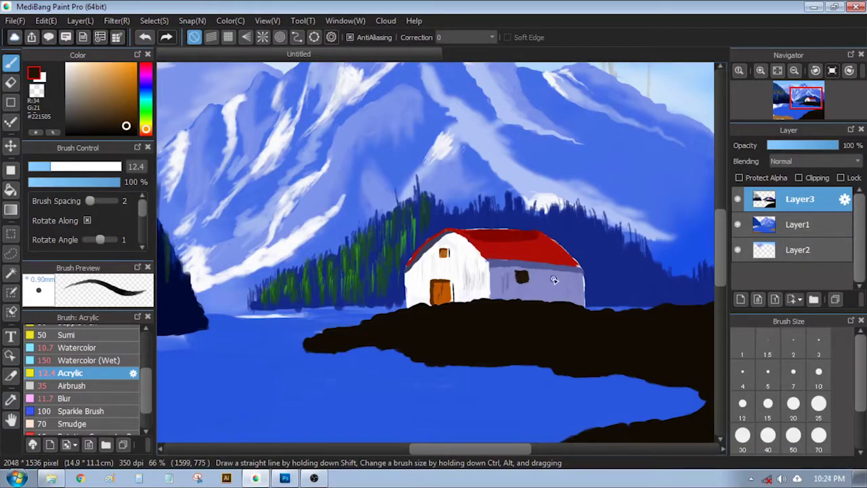
Draw pale red (#CC7975) grid lines across the roof with Pen (Sharp) at size 4.2 and 92% opacity.
right_click(485, 254)
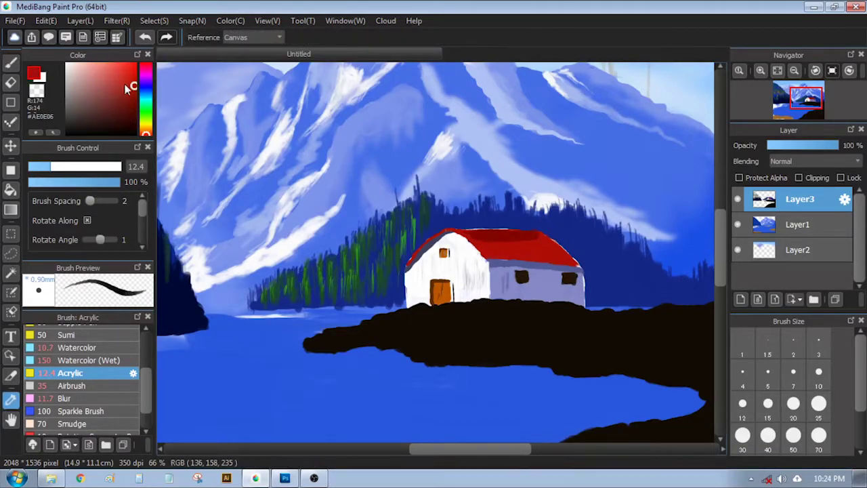
scroll(83, 349, up, 2)
click(83, 349)
click(95, 77)
click(115, 182)
drag(479, 244, 554, 249)
key(ctrl+z)
click(35, 167)
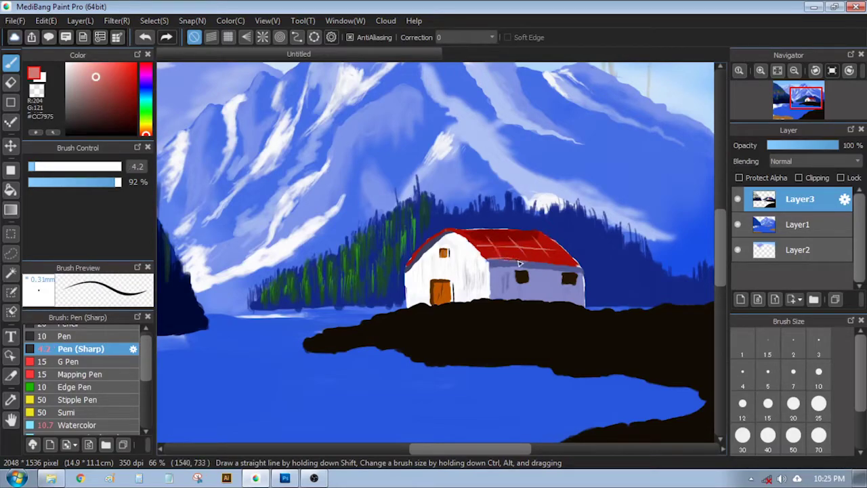
Paint the left mountain's dark navy (#05206B) reflection on the lake in Layer1 with Acrylic at size 296.
scroll(587, 251, down, 2)
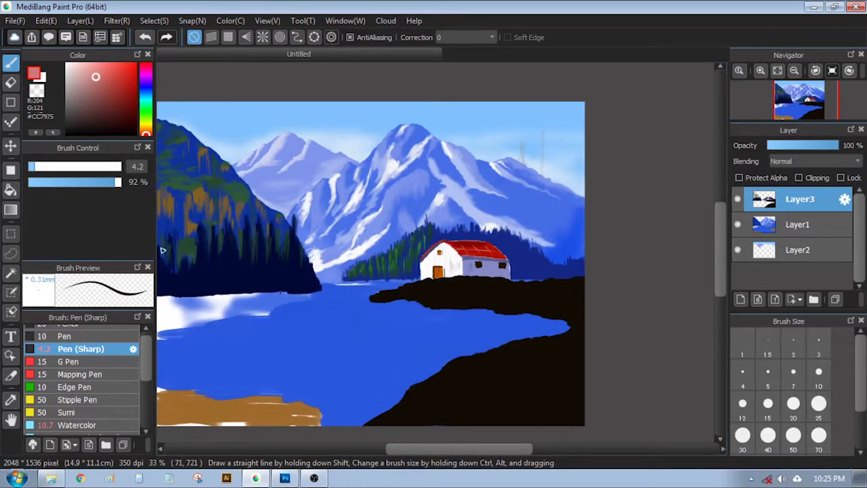
right_click(176, 269)
click(276, 212)
click(815, 221)
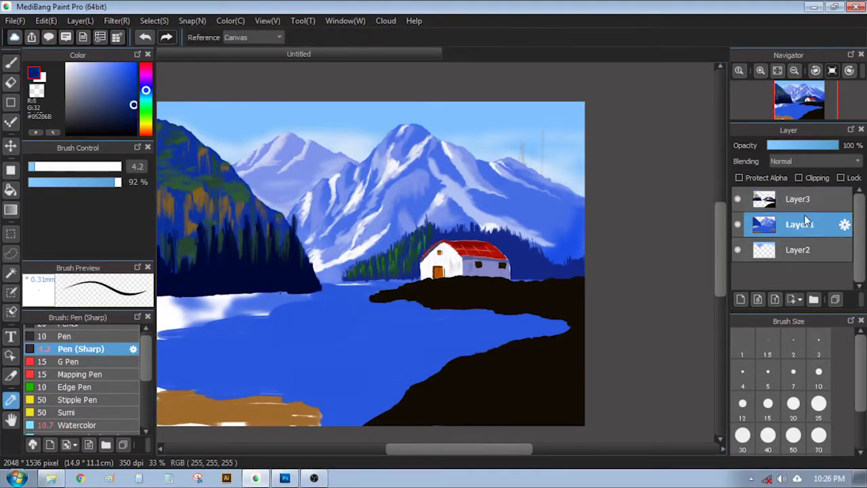
key(b)
drag(433, 271, 498, 240)
drag(148, 347, 147, 376)
click(70, 383)
drag(43, 168, 114, 169)
key(bracketright)
key(bracketright)
key(bracketright)
key(bracketright)
key(bracketright)
key(bracketright)
key(bracketright)
key(bracketright)
key(bracketright)
key(bracketright)
mouse_move(246, 288)
mouse_down()
mouse_move(362, 266)
mouse_move(222, 320)
mouse_move(290, 271)
mouse_move(304, 219)
mouse_up()
Extend the navy reflection and soften its diagonal edge with Airbrush at size 117 and 70% opacity.
click(74, 396)
click(80, 167)
drag(80, 169, 105, 169)
key(2)
mouse_move(377, 271)
mouse_down()
mouse_move(353, 275)
mouse_move(274, 339)
mouse_move(343, 294)
mouse_move(287, 339)
mouse_move(275, 360)
mouse_up()
key(1)
key(bracketright)
key(bracketright)
key(bracketright)
key(bracketright)
key(7)
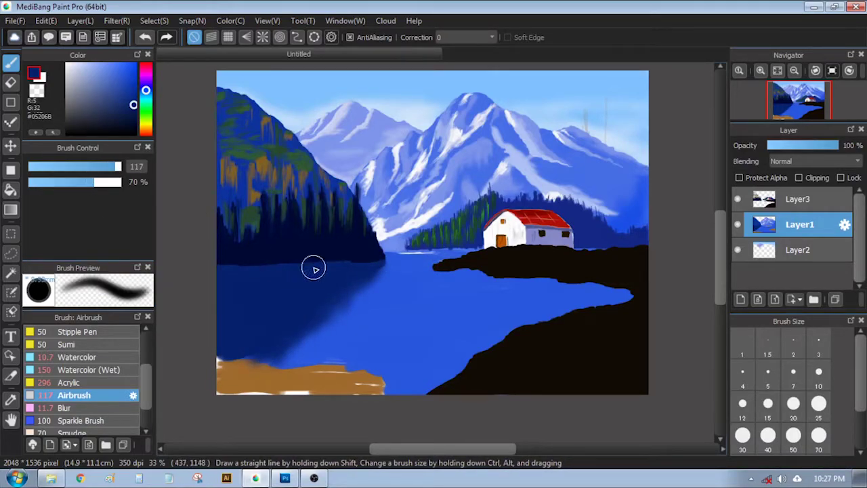
Paint white (#FFFFFF) glints on the distant water between the banks in Layer3 with Acrylic at size 30 and 51% opacity.
click(799, 199)
click(66, 64)
click(71, 382)
mouse_move(90, 168)
mouse_down()
mouse_move(77, 168)
mouse_move(92, 182)
mouse_up()
click(91, 182)
scroll(401, 245, down, 1)
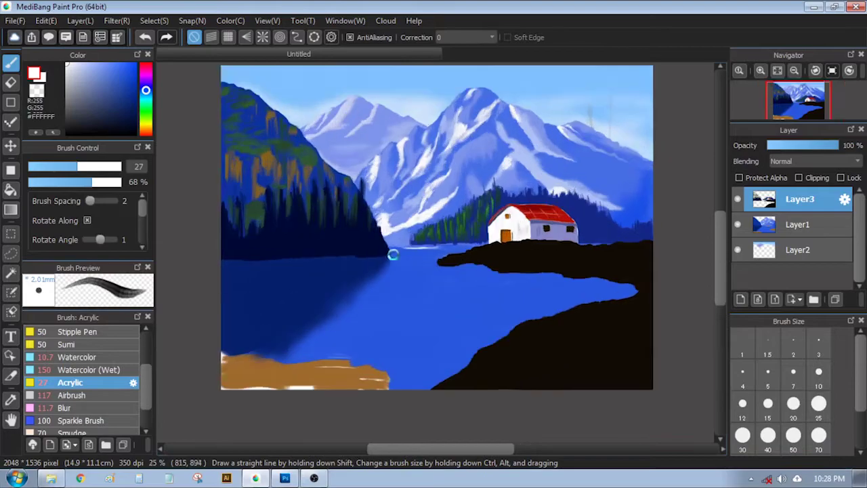
scroll(392, 252, up, 2)
click(69, 167)
mouse_move(405, 243)
mouse_down()
mouse_move(522, 239)
mouse_move(456, 241)
mouse_move(445, 251)
mouse_move(391, 246)
mouse_move(406, 257)
mouse_move(442, 257)
mouse_up()
click(80, 167)
click(76, 182)
mouse_move(453, 261)
mouse_down()
mouse_move(393, 250)
mouse_move(422, 258)
mouse_move(406, 261)
mouse_move(458, 258)
mouse_up()
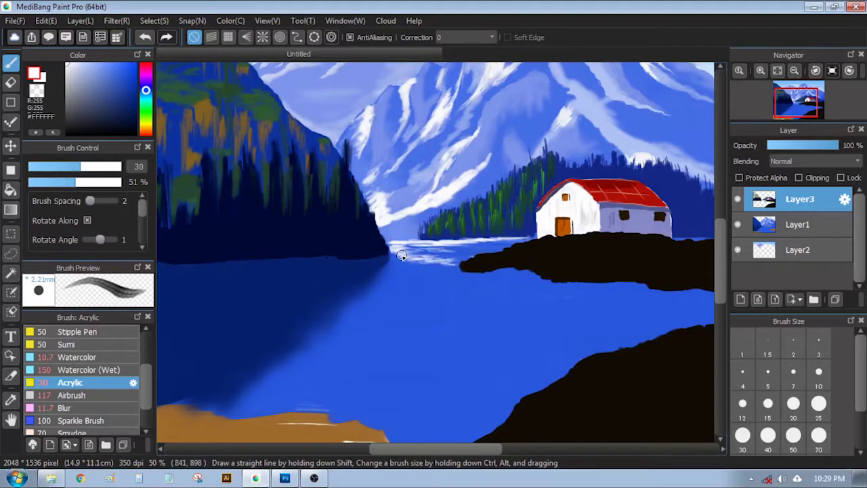
Try faint vertical white reflection strokes on the lake, setting Acrylic to size 44 and 3% opacity.
click(43, 182)
drag(402, 313, 404, 361)
key(ctrl+z)
click(35, 182)
click(94, 166)
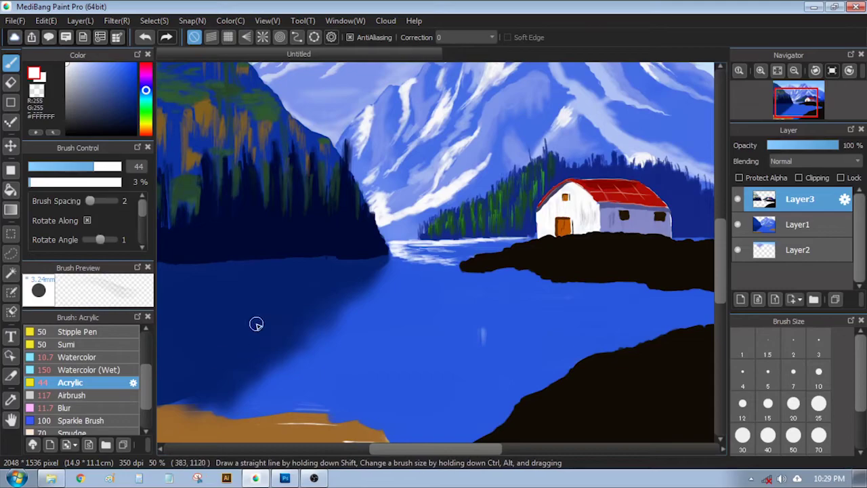
Airbrush the snowy mountain's reflection as soft vertical white streaks across the middle of the lake.
click(73, 395)
click(90, 167)
click(41, 182)
mouse_move(479, 335)
mouse_down()
mouse_move(453, 314)
mouse_move(406, 299)
mouse_move(498, 352)
mouse_up()
mouse_move(467, 380)
mouse_down()
mouse_move(442, 329)
mouse_move(410, 305)
mouse_move(408, 370)
mouse_move(424, 358)
mouse_move(460, 364)
mouse_up()
scroll(409, 343, down, 1)
click(33, 182)
click(103, 166)
click(111, 167)
drag(402, 306, 406, 347)
mouse_move(469, 327)
mouse_down()
mouse_move(455, 335)
mouse_move(484, 297)
mouse_move(517, 311)
mouse_move(541, 300)
mouse_move(515, 289)
mouse_up()
Add the house's white reflection below the bank with Airbrush at size 32 and faint Acrylic strokes at size 29 and 6% opacity.
click(82, 166)
click(34, 183)
click(78, 383)
click(80, 167)
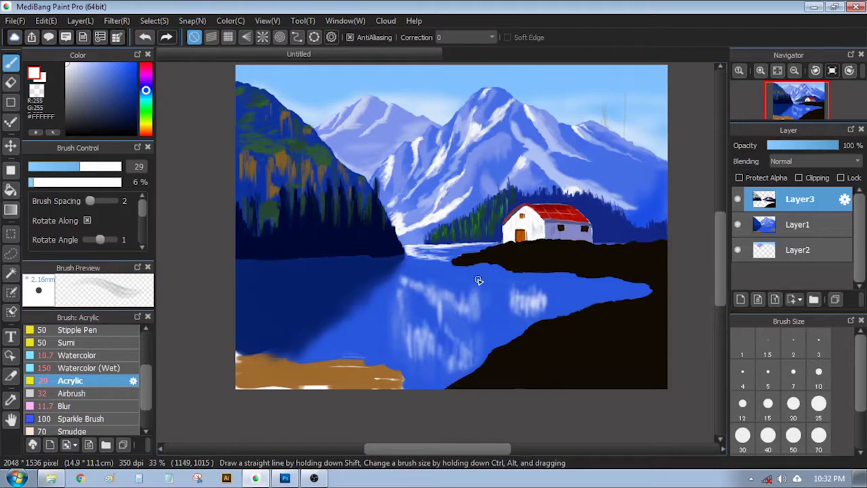
drag(542, 283, 502, 281)
Paint orange-brown (#B03F00) rock streaks on the dark bank below the house with Acrylic at size 29 and 83% opacity.
drag(147, 94, 147, 131)
drag(130, 73, 135, 85)
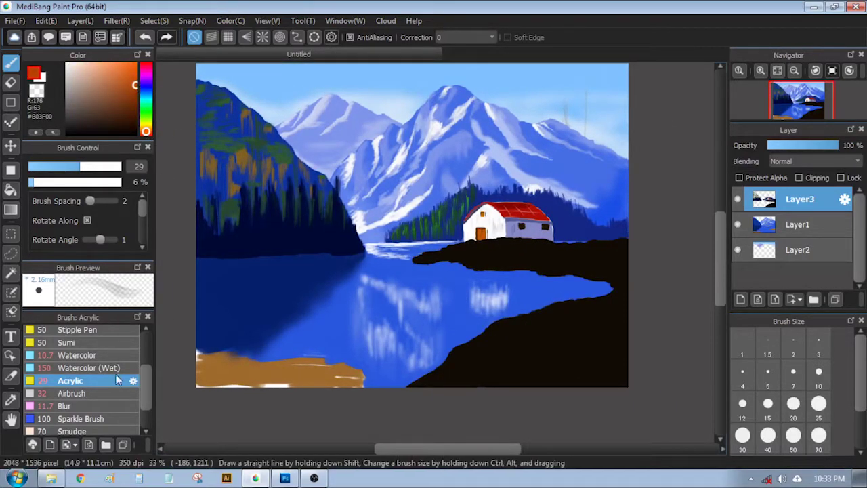
click(106, 183)
drag(613, 281, 621, 285)
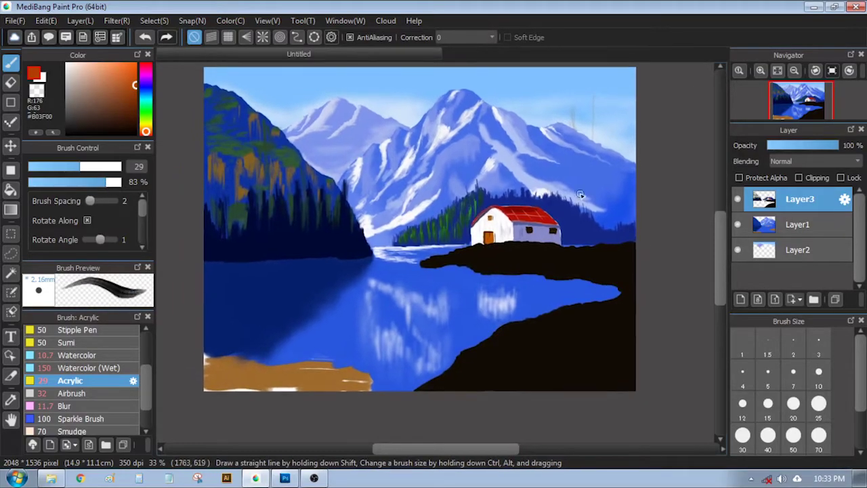
scroll(528, 348, up, 4)
scroll(529, 348, down, 3)
drag(550, 182, 597, 165)
drag(509, 179, 603, 153)
drag(483, 180, 523, 174)
drag(456, 179, 526, 160)
drag(476, 179, 505, 170)
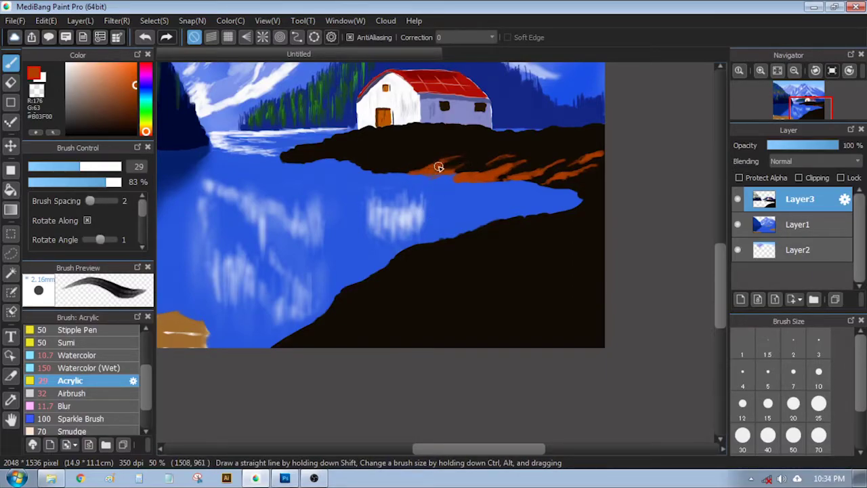
Extend the orange-brown rock streaks along the house bank to its tip, finishing with Acrylic at size 18.
drag(376, 164, 429, 152)
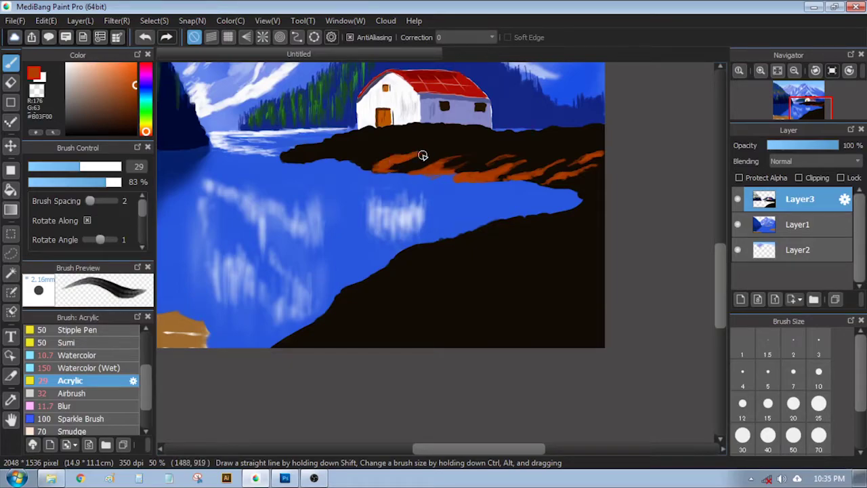
mouse_move(365, 153)
mouse_down()
mouse_move(330, 159)
mouse_move(304, 147)
mouse_move(293, 163)
mouse_up()
key(bracketleft)
key(bracketleft)
key(bracketleft)
key(bracketleft)
mouse_move(356, 143)
mouse_down()
mouse_move(386, 138)
mouse_move(415, 144)
mouse_up()
click(65, 406)
key(bracketright)
key(bracketright)
key(bracketright)
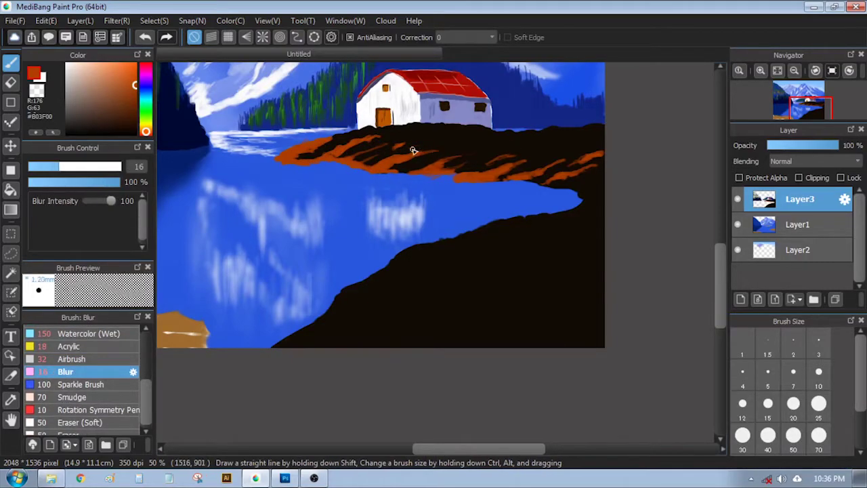
click(103, 166)
click(80, 167)
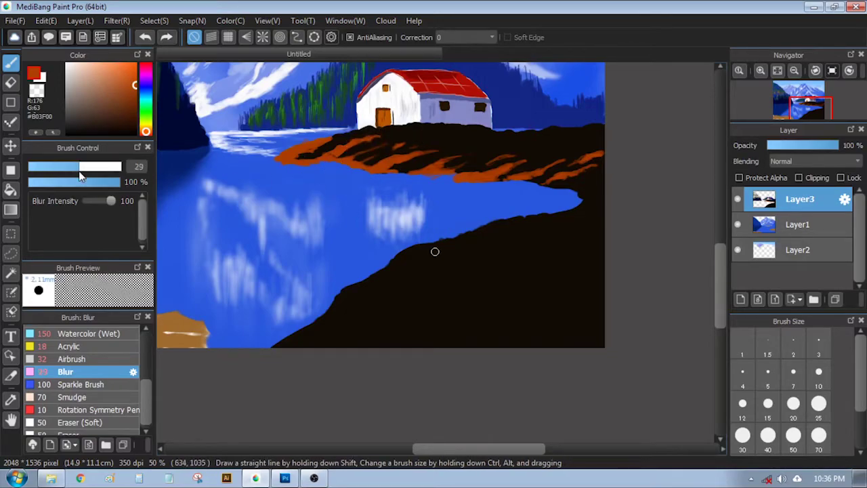
click(54, 166)
Add darker brown (#782B00) strokes between the rock streaks with Acrylic at size 18 and 83% opacity.
alt+click(470, 155)
click(119, 346)
mouse_move(332, 157)
mouse_down()
mouse_move(272, 159)
mouse_move(333, 139)
mouse_up()
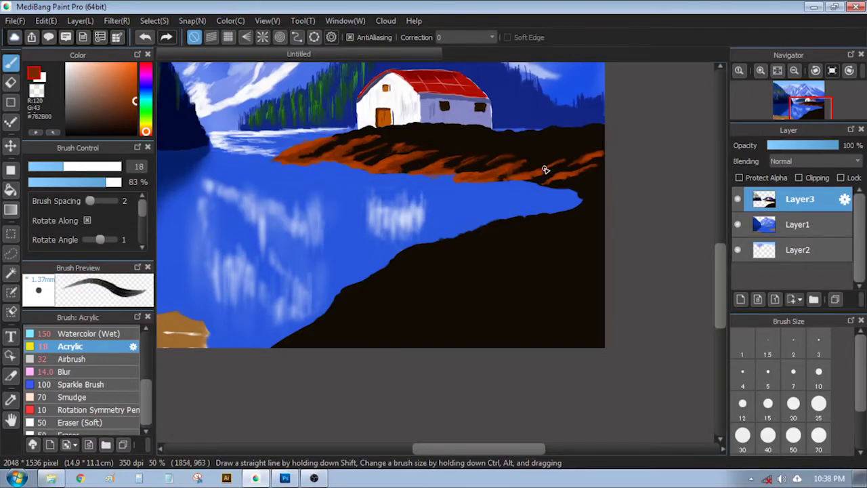
Paint dark green (#0D4112, #0D3309) grass along the top of the house bank with Acrylic, lowering its opacity to 53%.
alt+click(353, 114)
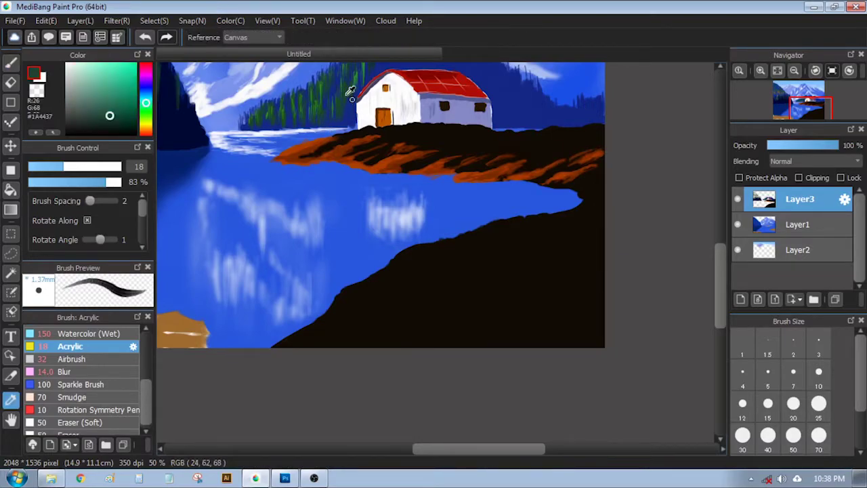
alt+click(582, 146)
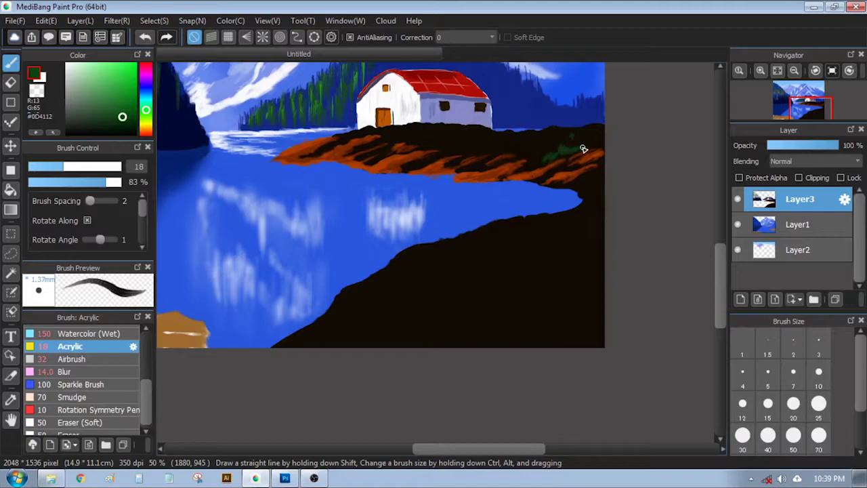
drag(600, 132, 574, 134)
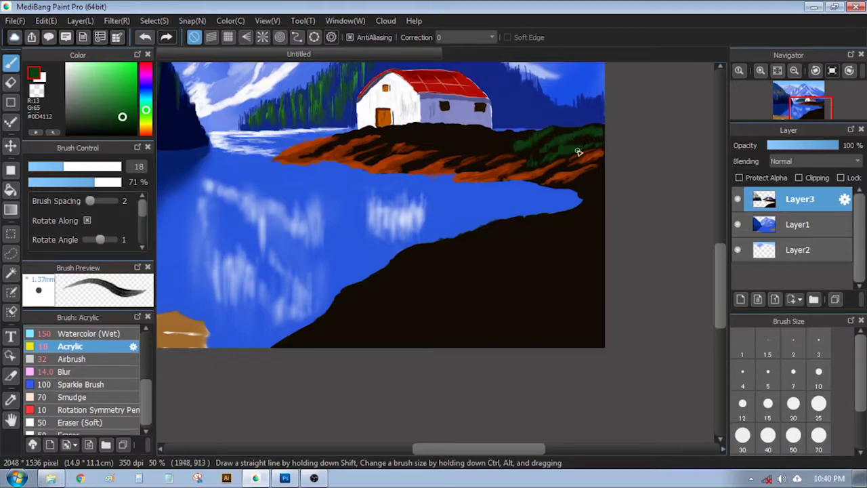
click(78, 183)
mouse_move(507, 136)
mouse_down()
mouse_move(462, 149)
mouse_move(487, 147)
mouse_move(476, 131)
mouse_move(446, 152)
mouse_up()
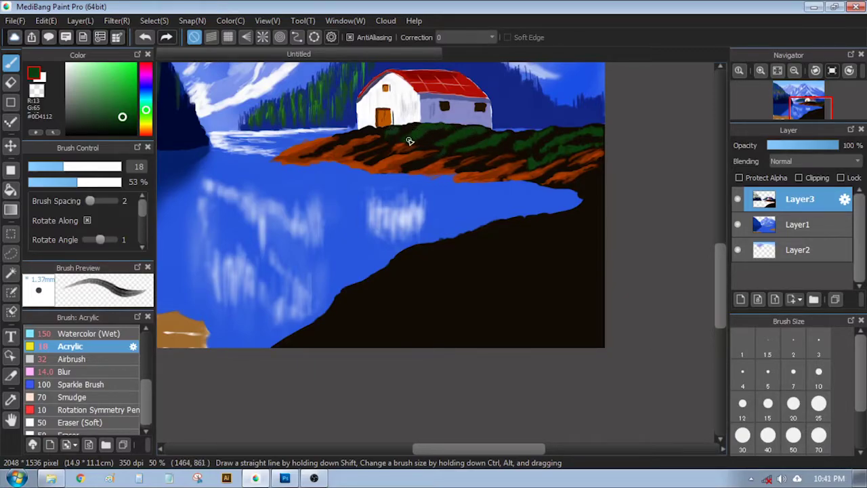
drag(370, 131, 332, 142)
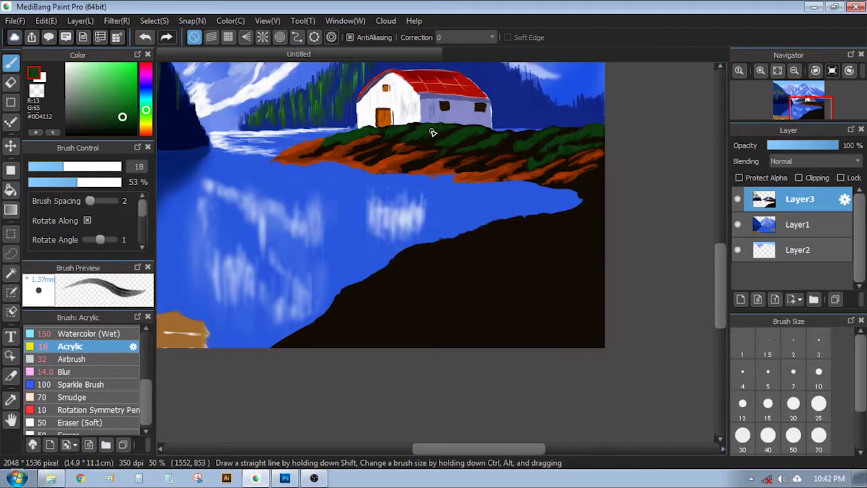
click(145, 118)
click(123, 80)
alt+click(497, 155)
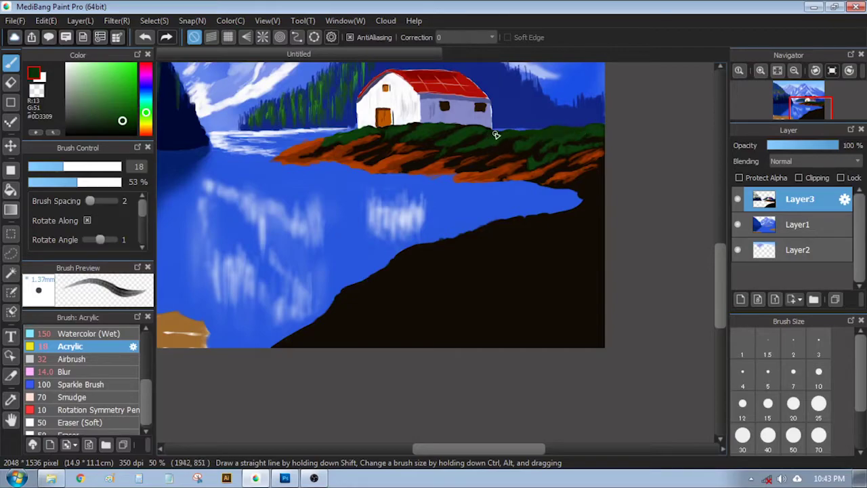
Speckle brighter green (#31A50D) texture over the bank's grass with the Sparkle Brush at size 20.
click(131, 89)
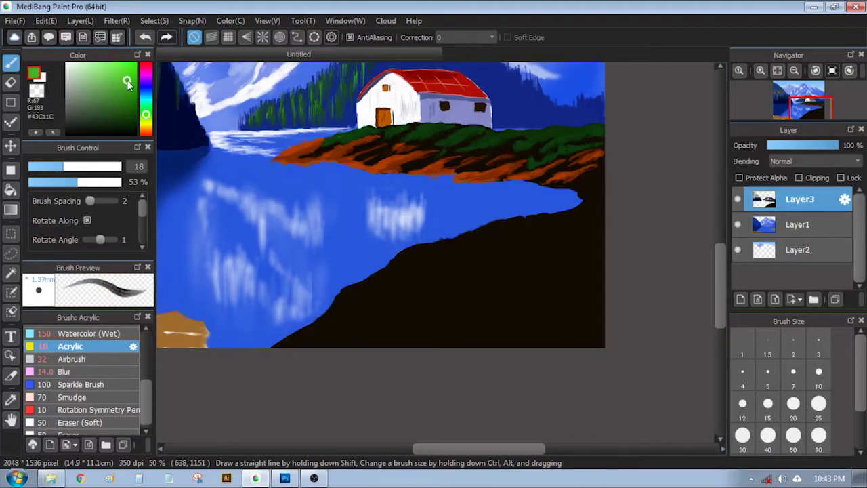
click(102, 398)
drag(88, 166, 68, 175)
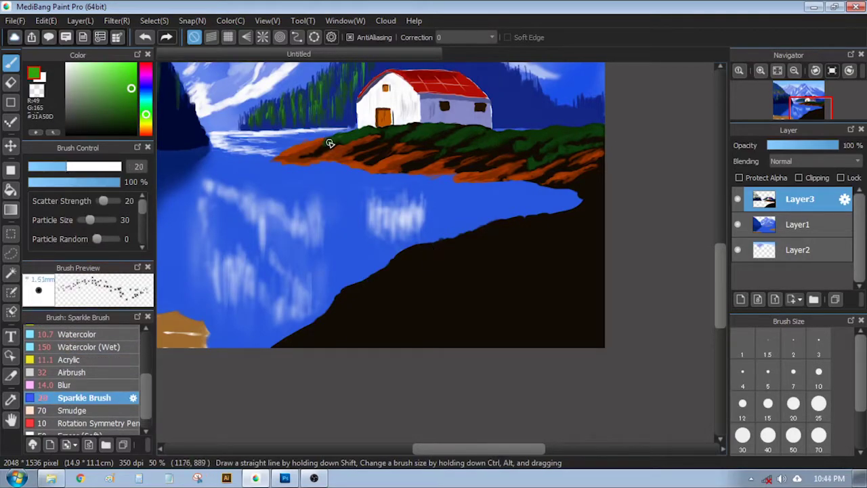
mouse_move(348, 141)
mouse_down()
mouse_move(401, 125)
mouse_move(419, 127)
mouse_move(390, 139)
mouse_move(428, 133)
mouse_move(437, 145)
mouse_move(453, 131)
mouse_move(443, 127)
mouse_move(429, 139)
mouse_move(481, 155)
mouse_move(536, 141)
mouse_move(462, 139)
mouse_move(527, 146)
mouse_move(532, 133)
mouse_move(601, 124)
mouse_move(548, 156)
mouse_move(490, 145)
mouse_up()
Speckle pale green (#A7E793) highlights across the bank's grass with the Sparkle Brush at size 12.4.
click(91, 70)
click(44, 167)
click(50, 167)
mouse_move(351, 136)
mouse_down()
mouse_move(405, 138)
mouse_move(378, 134)
mouse_move(417, 126)
mouse_move(410, 129)
mouse_move(553, 133)
mouse_move(518, 160)
mouse_move(576, 136)
mouse_up()
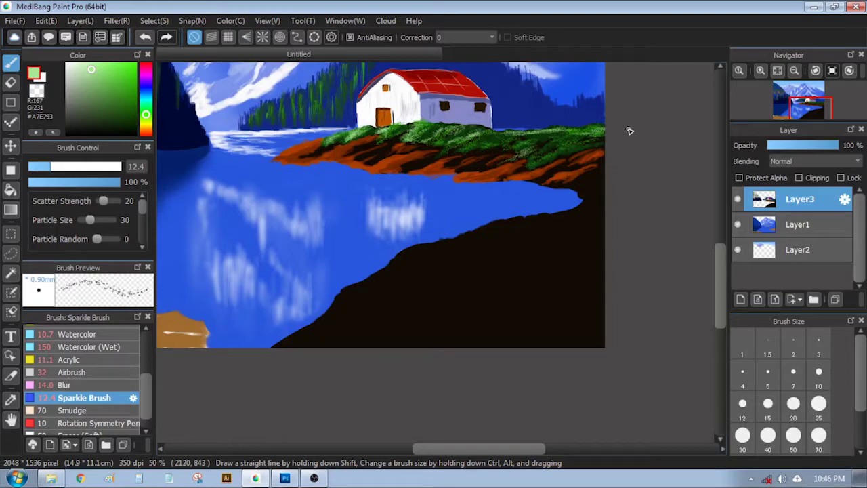
Paint a dark (#1A1D2D) shadow line along the house bank's waterline with Acrylic at size 17 and 20% opacity.
click(11, 400)
click(197, 131)
click(297, 162)
click(11, 63)
drag(146, 379, 145, 362)
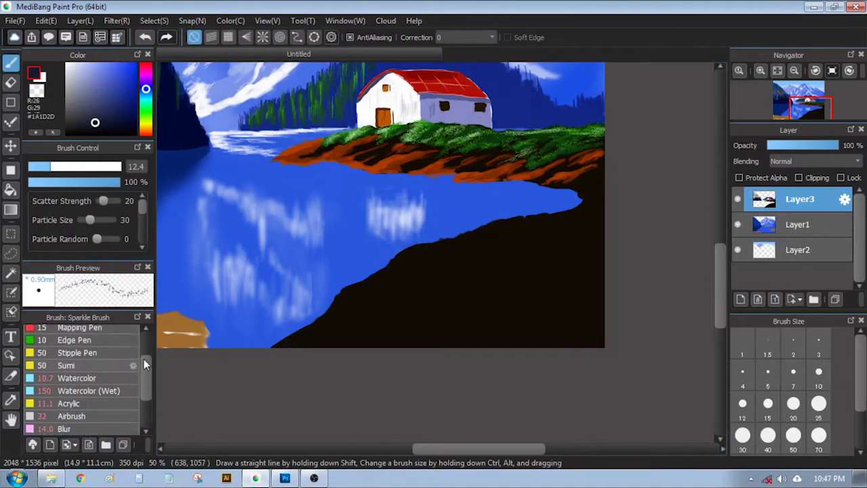
click(75, 400)
click(61, 167)
click(46, 182)
drag(280, 166, 323, 161)
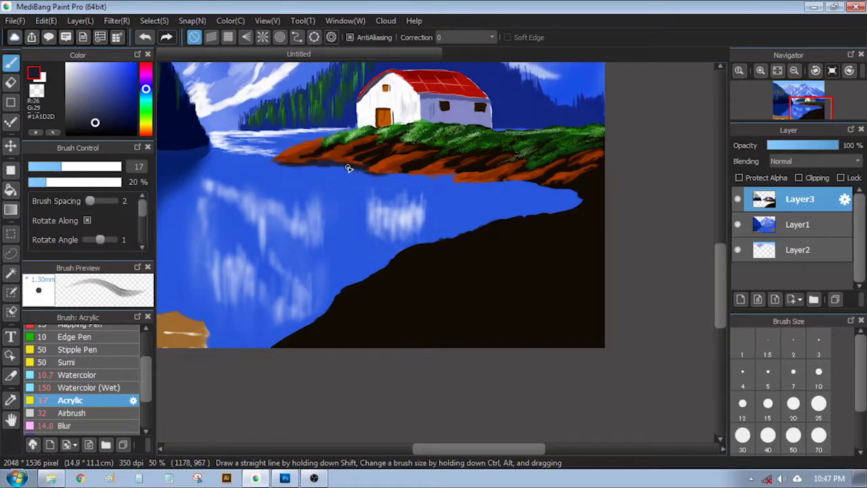
drag(368, 175, 574, 192)
Airbrush soft dark shading onto the water just below the house bank at size 32, raising the opacity to 9%.
drag(60, 166, 88, 167)
click(40, 183)
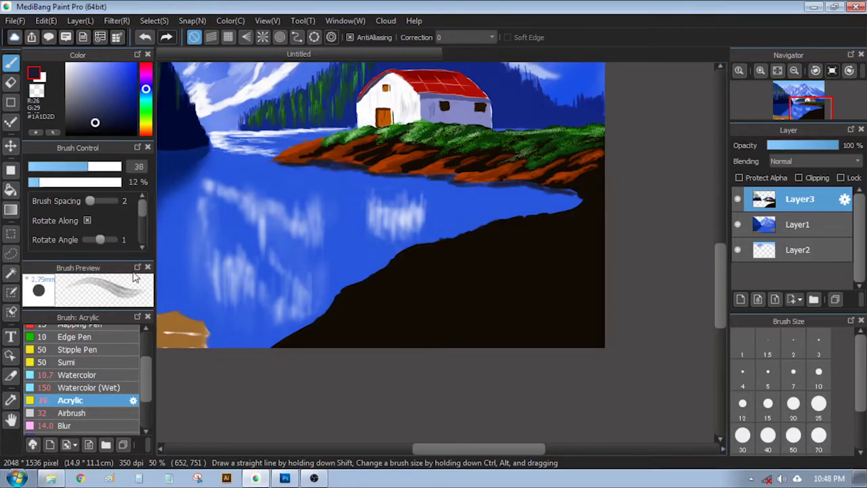
scroll(74, 393, down, 1)
click(74, 392)
mouse_move(570, 197)
mouse_down()
mouse_move(540, 190)
mouse_move(580, 201)
mouse_move(490, 190)
mouse_up()
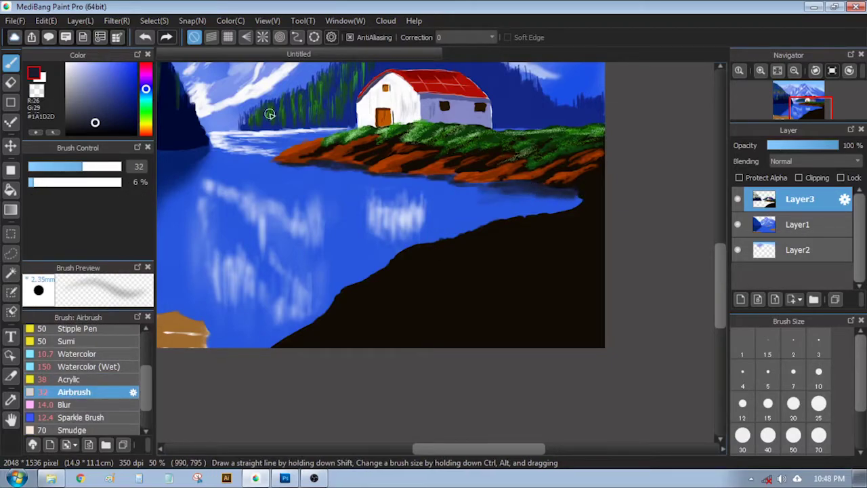
mouse_move(376, 189)
mouse_down()
mouse_move(482, 187)
mouse_move(447, 178)
mouse_move(419, 190)
mouse_move(462, 183)
mouse_up()
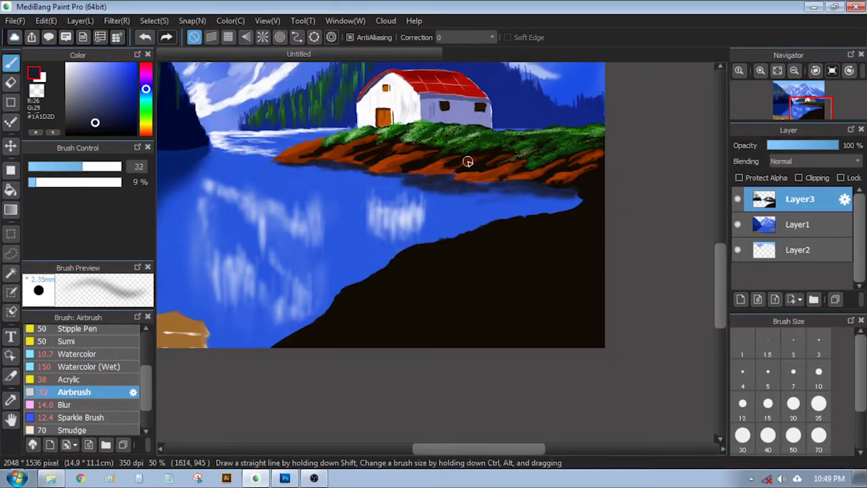
mouse_move(403, 183)
mouse_down()
mouse_move(440, 208)
mouse_move(444, 193)
mouse_move(483, 204)
mouse_up()
Widen the bank's dark reflection across the water with Airbrush at size 68 and 7% opacity.
click(43, 183)
click(103, 168)
mouse_move(357, 176)
mouse_down()
mouse_move(302, 167)
mouse_move(418, 187)
mouse_move(383, 196)
mouse_move(512, 208)
mouse_move(563, 204)
mouse_move(484, 189)
mouse_move(486, 203)
mouse_move(581, 164)
mouse_up()
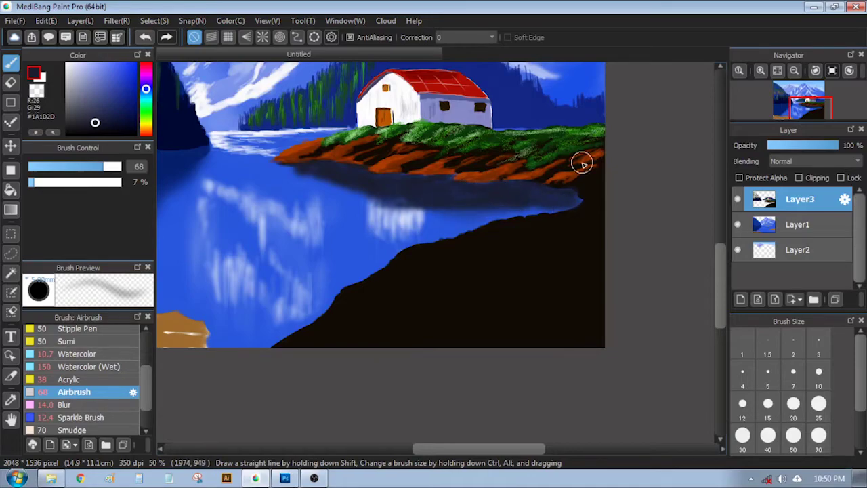
Tint the bank's reflection brown (#663B23) and add the door's reflection (#A7572B) with Pen at size 12 and 16% opacity.
alt+click(407, 166)
scroll(110, 334, up, 3)
click(110, 334)
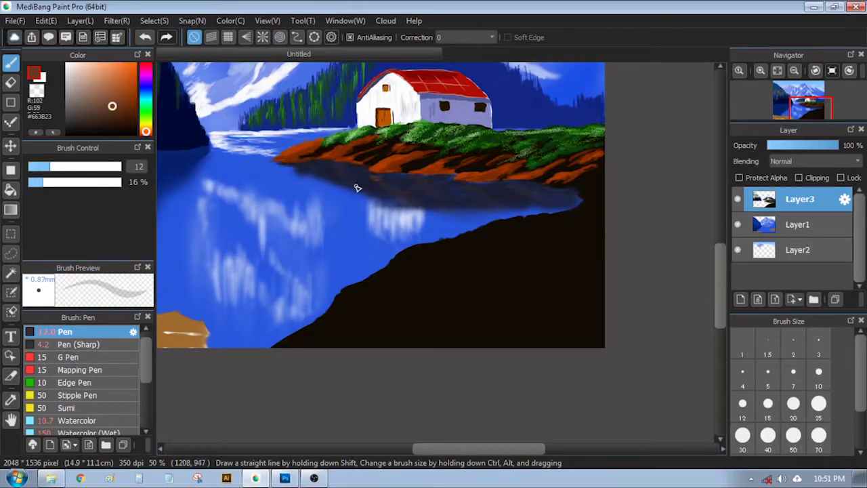
alt+click(383, 118)
drag(392, 212, 398, 226)
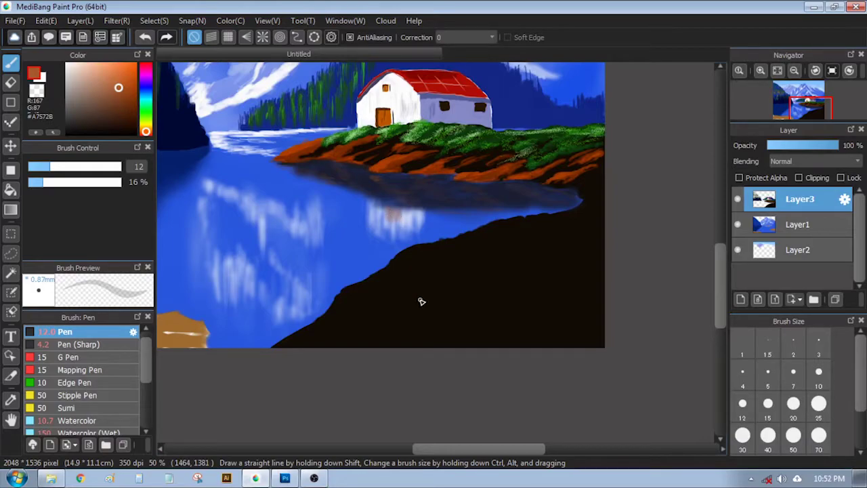
Add dark green (#1A3111) grass reflections along the lower edge of the bank's reflection with Pen at 41% opacity.
alt+click(509, 163)
alt+click(281, 120)
click(49, 183)
click(49, 167)
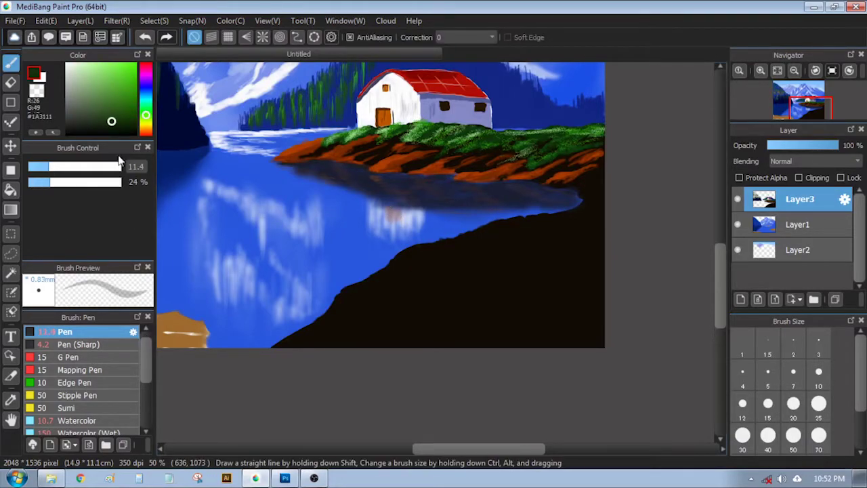
click(65, 183)
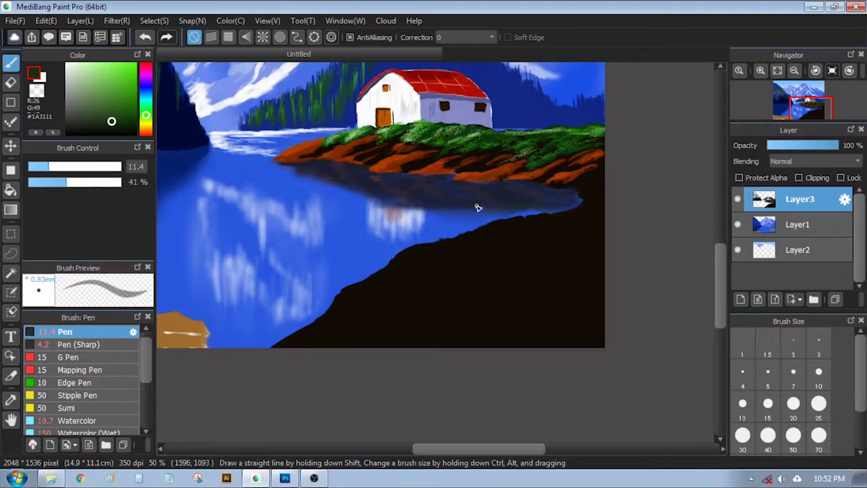
ctrl+alt+drag(502, 219, 440, 206)
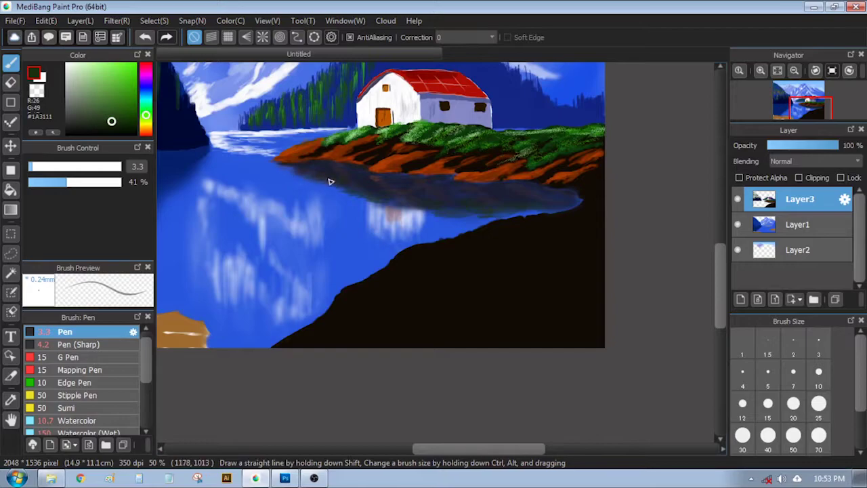
Blend green (#214314) and lighter green (#62994C) along the bank reflection's lower edge with Watercolor at size 15 and 28% opacity.
scroll(71, 370, down, 1)
click(76, 369)
click(115, 116)
click(57, 167)
click(71, 182)
click(54, 183)
drag(344, 191, 367, 196)
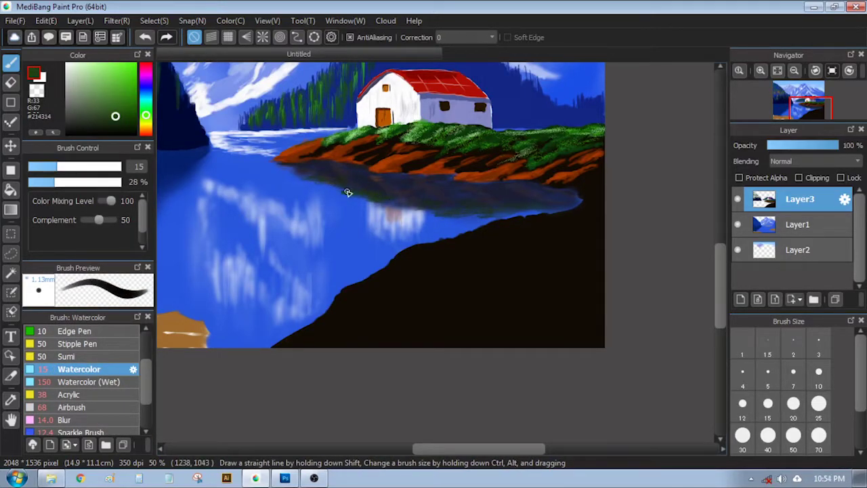
mouse_move(461, 211)
mouse_down()
mouse_move(511, 212)
mouse_move(520, 203)
mouse_up()
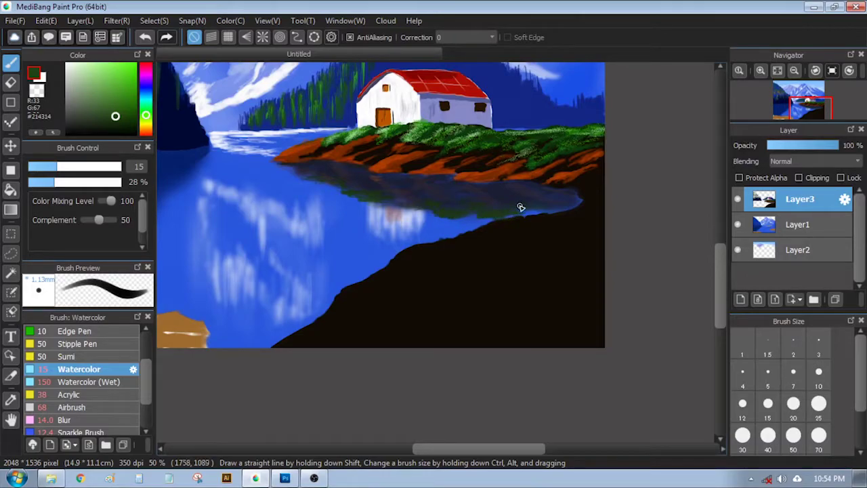
alt+click(568, 193)
mouse_move(407, 204)
mouse_down()
mouse_move(430, 216)
mouse_move(473, 217)
mouse_move(550, 210)
mouse_up()
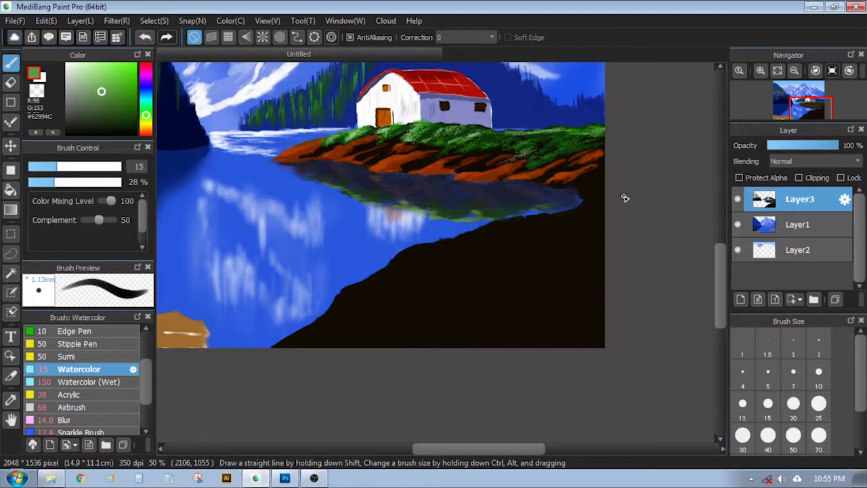
Paint faint vertical tree reflections in dark navy (#000419) below the forested shore with Acrylic at size 22 and 6% opacity.
drag(407, 193, 654, 203)
alt+click(354, 135)
click(135, 128)
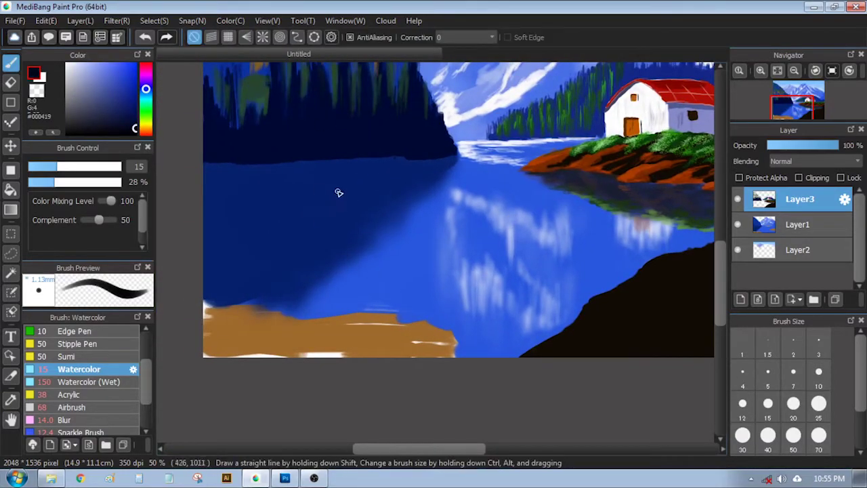
scroll(105, 368, down, 1)
click(105, 367)
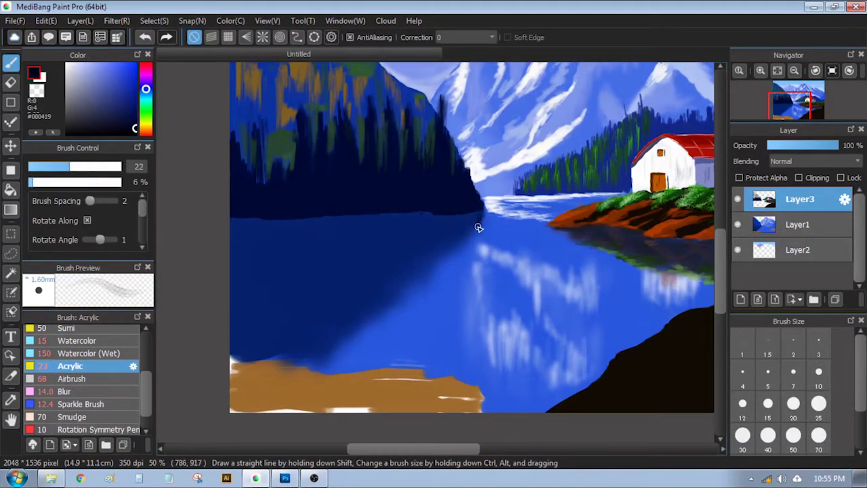
mouse_move(447, 231)
mouse_down()
mouse_move(429, 267)
mouse_move(453, 292)
mouse_up()
drag(430, 250, 427, 290)
mouse_move(403, 241)
mouse_down()
mouse_move(400, 287)
mouse_move(388, 223)
mouse_move(377, 292)
mouse_move(357, 227)
mouse_move(346, 293)
mouse_move(315, 249)
mouse_move(307, 260)
mouse_move(296, 247)
mouse_move(315, 308)
mouse_move(283, 286)
mouse_move(322, 329)
mouse_move(277, 313)
mouse_up()
Deepen and extend the dark tree reflections below the forested shore with stronger Acrylic strokes, ending at size 27.
click(37, 182)
drag(243, 268, 249, 325)
drag(234, 235, 241, 270)
mouse_move(249, 240)
mouse_down()
mouse_move(256, 304)
mouse_move(278, 294)
mouse_up()
click(58, 183)
click(83, 166)
mouse_move(265, 224)
mouse_down()
mouse_move(238, 221)
mouse_move(478, 219)
mouse_move(408, 221)
mouse_move(456, 222)
mouse_move(444, 218)
mouse_move(424, 258)
mouse_move(413, 223)
mouse_move(354, 230)
mouse_move(345, 219)
mouse_move(275, 248)
mouse_move(269, 237)
mouse_move(243, 236)
mouse_move(257, 224)
mouse_move(308, 231)
mouse_move(276, 225)
mouse_move(345, 239)
mouse_move(329, 240)
mouse_move(407, 229)
mouse_move(434, 241)
mouse_move(395, 273)
mouse_move(323, 243)
mouse_up()
key([)
key([)
key(])
Soften the forest's dark reflection with Airbrush at size 68 and 14% opacity, finishing its edge at size 22 and 2%.
click(73, 373)
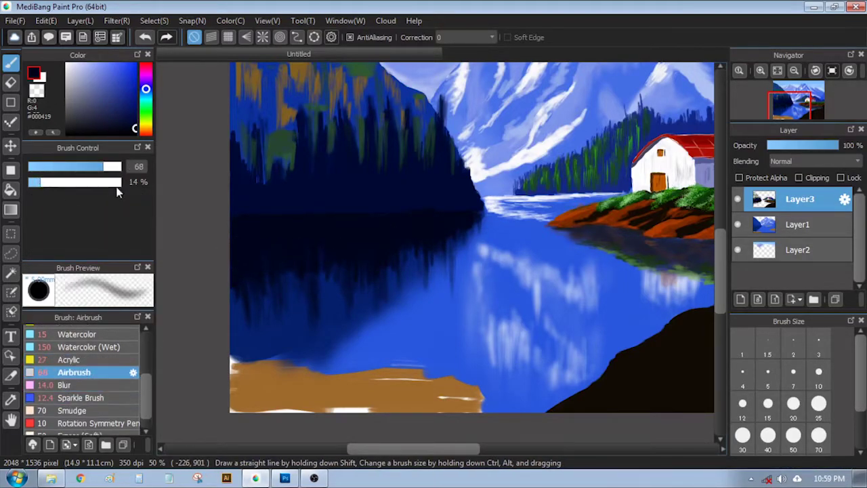
mouse_move(288, 278)
mouse_down()
mouse_move(309, 265)
mouse_move(475, 233)
mouse_up()
drag(49, 182, 30, 183)
mouse_move(450, 261)
mouse_down()
mouse_move(450, 304)
mouse_move(420, 279)
mouse_move(368, 264)
mouse_up()
click(63, 167)
mouse_move(485, 226)
mouse_down()
mouse_move(481, 208)
mouse_move(484, 236)
mouse_up()
Paint a near-black green (#020C00) pine tree on the bank beside the house with Acrylic at size 16 and 100% opacity.
key(ctrl+minus)
drag(517, 213, 427, 255)
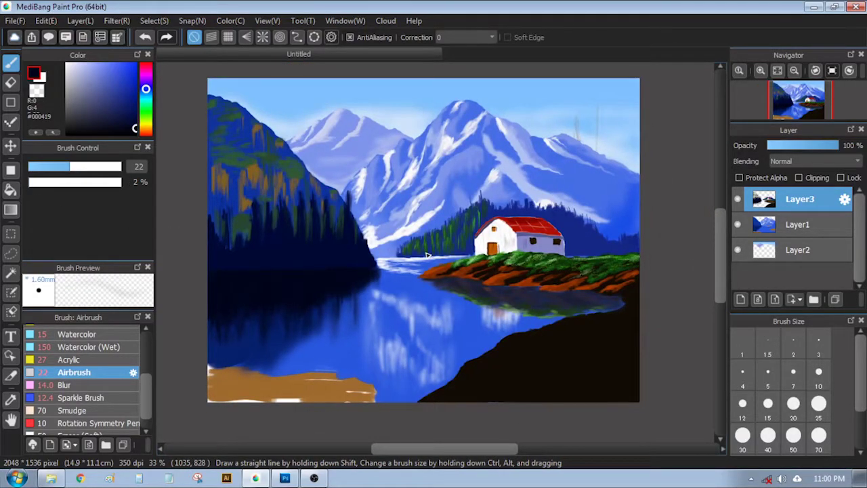
click(69, 360)
click(126, 127)
click(146, 114)
click(133, 131)
drag(582, 221, 542, 220)
key(ctrl+plus)
mouse_move(620, 186)
mouse_down()
mouse_move(583, 186)
mouse_move(553, 259)
mouse_up()
key(0)
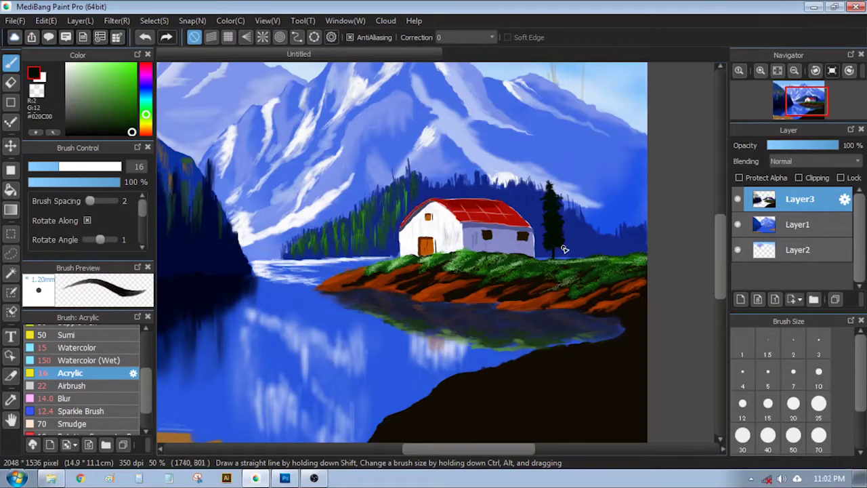
Paint a second, smaller dark green (#061004) pine beside the first one near the house with Acrylic, finishing at size 4.6.
click(52, 167)
click(127, 128)
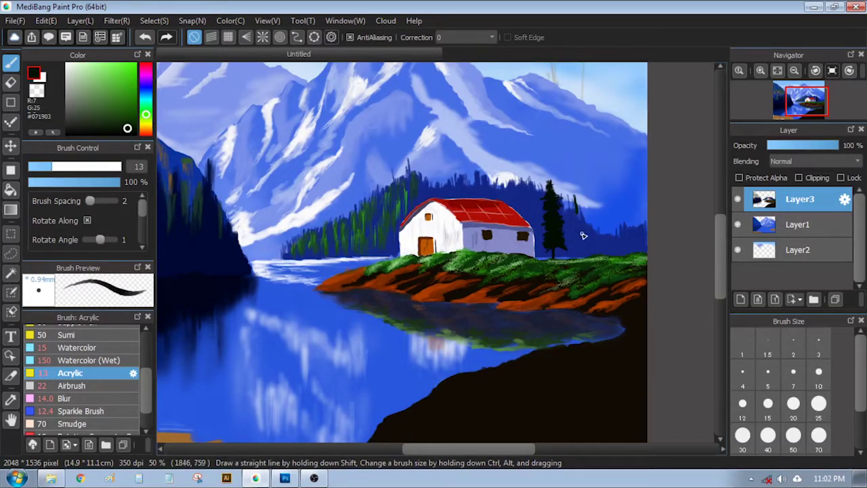
key(ctrl+z)
click(36, 166)
key(ctrl+z)
click(120, 131)
drag(579, 205, 580, 253)
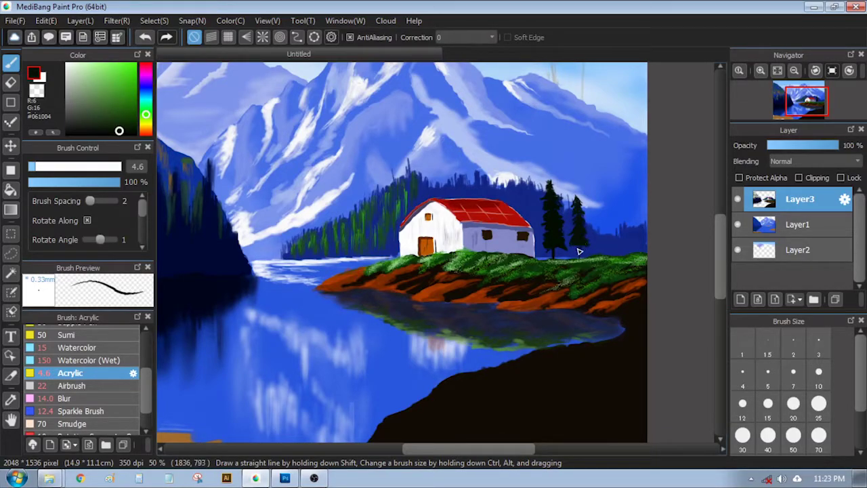
Paint three tall, thin near-black (#050201) trunks at the far right of the bank with Acrylic at size 14.
alt+click(586, 358)
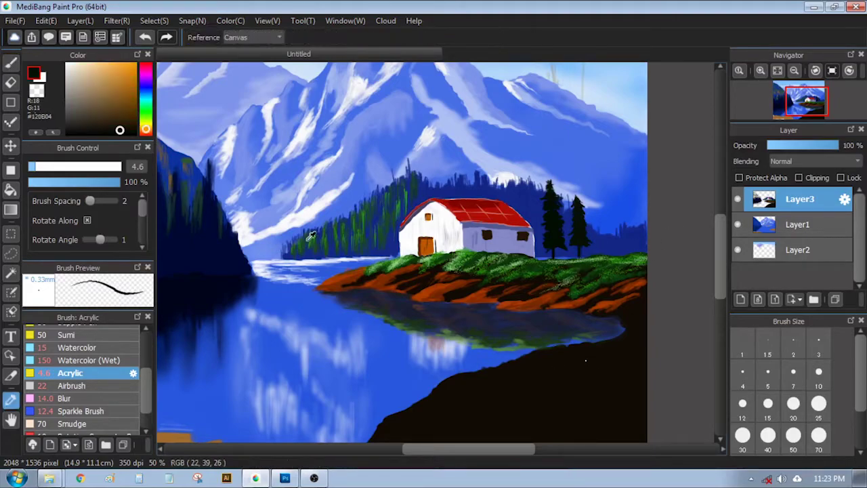
click(60, 167)
key([)
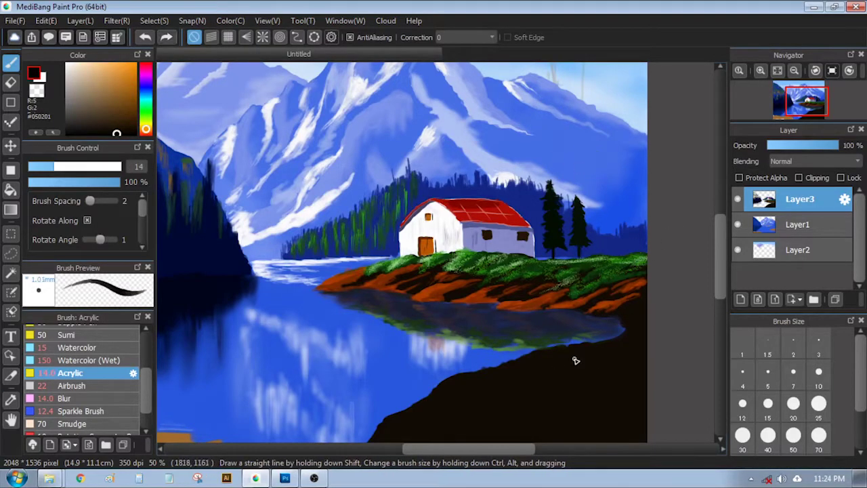
mouse_move(595, 339)
mouse_down()
mouse_move(589, 132)
mouse_move(602, 94)
mouse_move(616, 339)
mouse_up()
drag(632, 87, 640, 370)
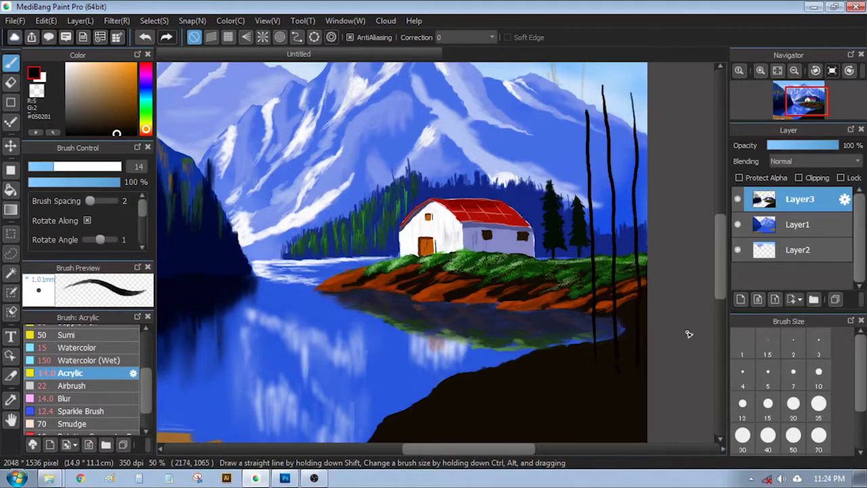
Darken the foreground bank and blend in the trunk bases with broad near-black (#050201) Acrylic strokes.
mouse_move(76, 167)
mouse_down()
mouse_move(80, 203)
mouse_move(100, 214)
mouse_up()
drag(525, 380, 599, 368)
mouse_move(596, 375)
mouse_down()
mouse_move(592, 336)
mouse_move(603, 295)
mouse_up()
mouse_move(638, 247)
mouse_down()
mouse_move(412, 357)
mouse_move(385, 398)
mouse_move(620, 348)
mouse_up()
drag(100, 166, 121, 167)
mouse_move(461, 373)
mouse_down()
mouse_move(637, 286)
mouse_move(430, 337)
mouse_move(635, 289)
mouse_move(585, 355)
mouse_up()
Paint near-black foliage down the upper part of the leftmost tall trunk with Sumi at size 19, redoing the rejected strokes.
scroll(143, 367, up, 3)
click(93, 393)
drag(79, 167, 64, 167)
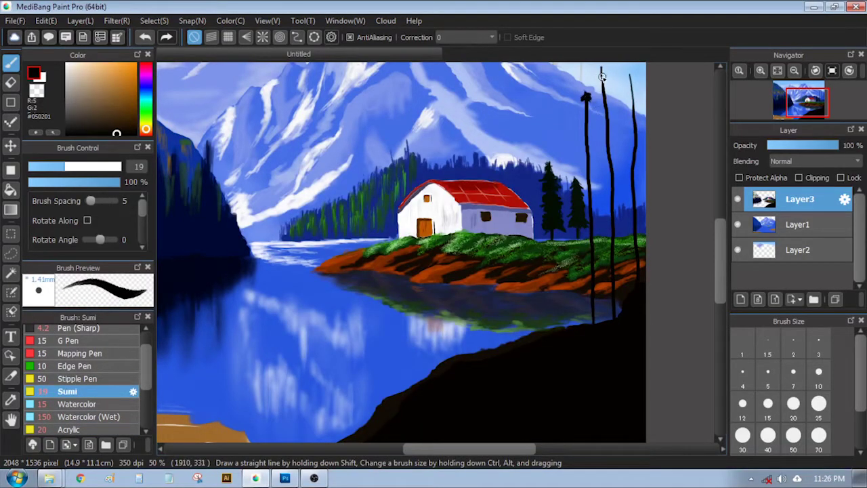
mouse_move(591, 119)
mouse_down()
mouse_move(586, 141)
mouse_move(600, 166)
mouse_up()
key(ctrl+z)
key(ctrl+z)
drag(587, 103, 588, 161)
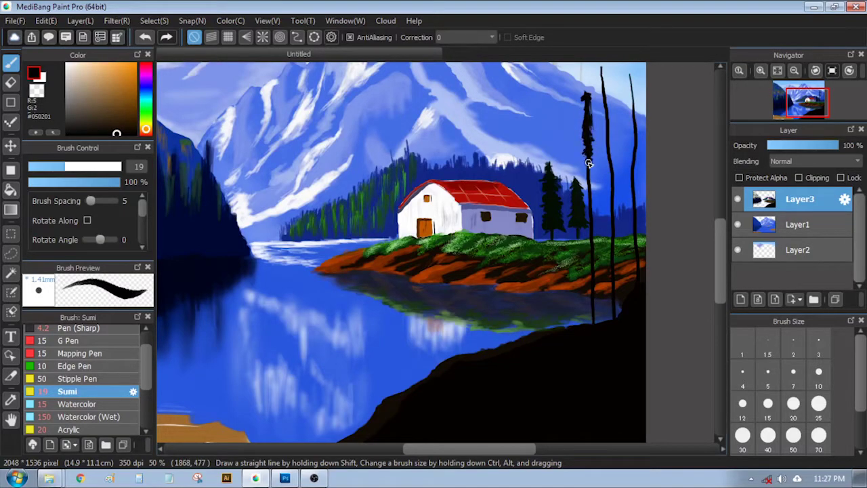
Complete the leftmost tall pine's branches and paint the middle pine's foliage in #050201 with Sumi at size 7.8.
drag(63, 167, 41, 167)
mouse_move(587, 285)
mouse_down()
mouse_move(596, 279)
mouse_move(581, 283)
mouse_up()
right_click(590, 233)
mouse_move(588, 162)
mouse_down()
mouse_move(584, 203)
mouse_move(584, 144)
mouse_move(597, 185)
mouse_up()
drag(600, 218, 594, 261)
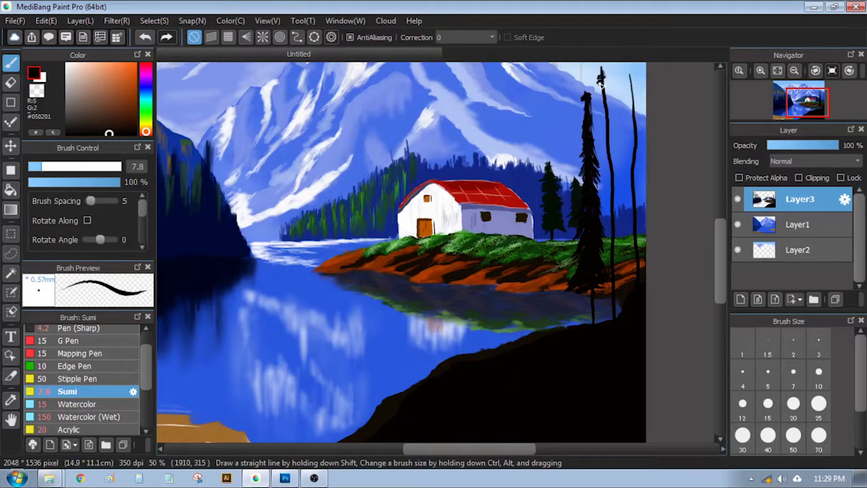
mouse_move(614, 136)
mouse_down()
mouse_move(606, 155)
mouse_move(616, 146)
mouse_move(622, 176)
mouse_move(607, 168)
mouse_move(613, 174)
mouse_move(617, 138)
mouse_move(609, 216)
mouse_up()
mouse_move(619, 275)
mouse_down()
mouse_move(613, 230)
mouse_move(622, 241)
mouse_move(623, 204)
mouse_move(608, 181)
mouse_move(628, 261)
mouse_up()
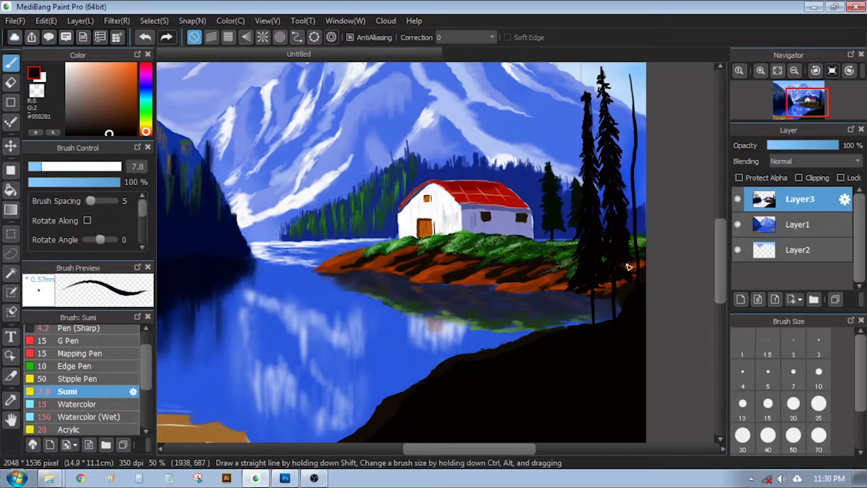
Erase the faint stray lines in the sky around the tall pines on Layer1.
click(815, 222)
key(e)
mouse_move(588, 80)
mouse_down()
mouse_move(560, 120)
mouse_move(562, 148)
mouse_up()
drag(533, 116, 534, 135)
Paint the rightmost tall pine's foliage in #050201 with Sumi at size 7.8, finishing its lower branches on Layer3.
key(b)
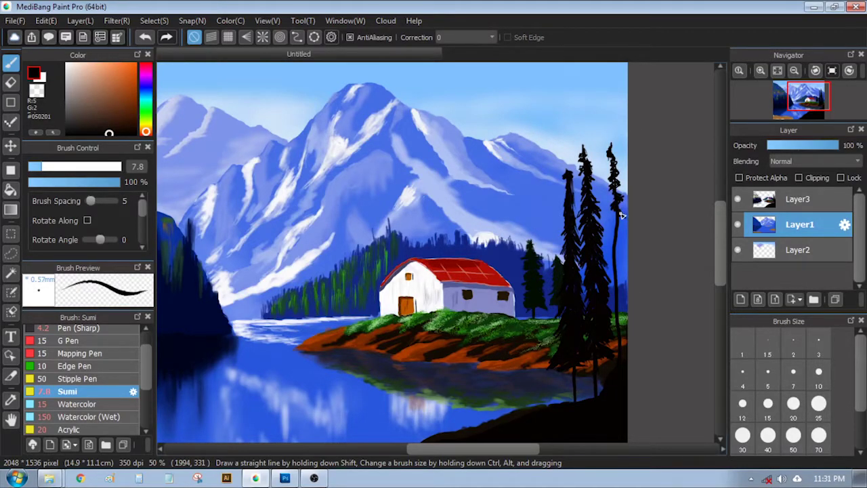
drag(610, 244, 620, 239)
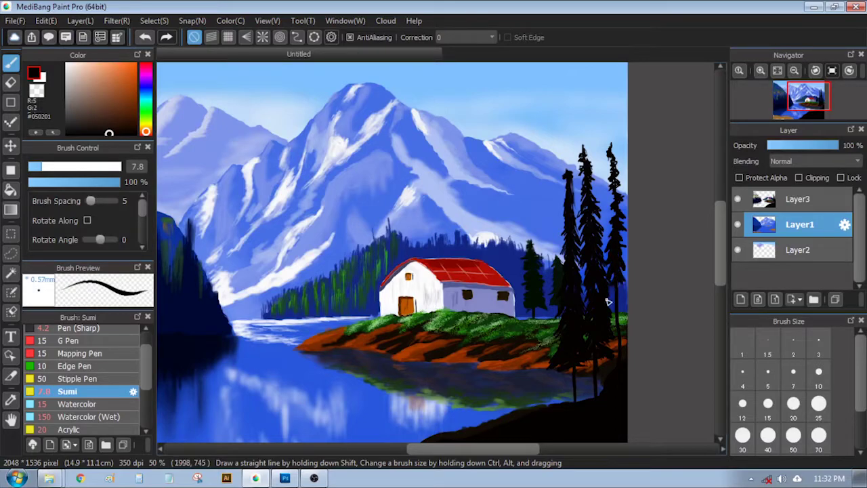
click(795, 200)
alt+click(614, 296)
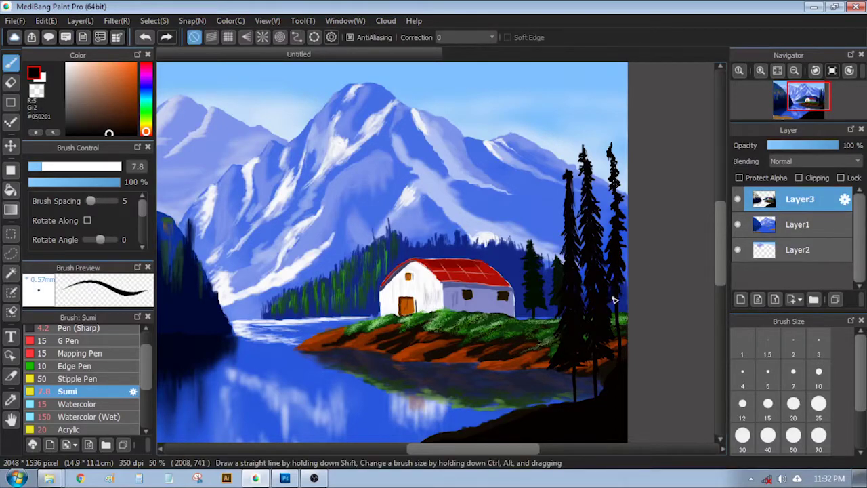
drag(620, 269, 621, 314)
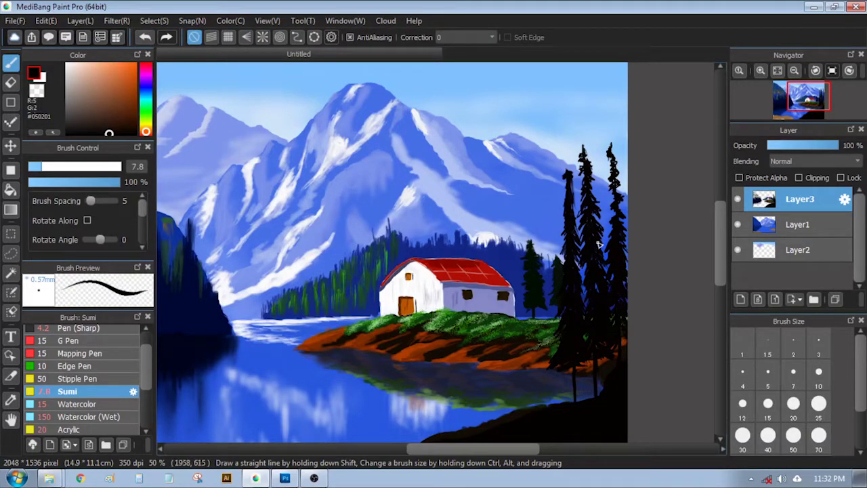
Paint dark green (#0C220C) grass patches across the foreground bank with Acrylic at size 20.
alt+click(374, 292)
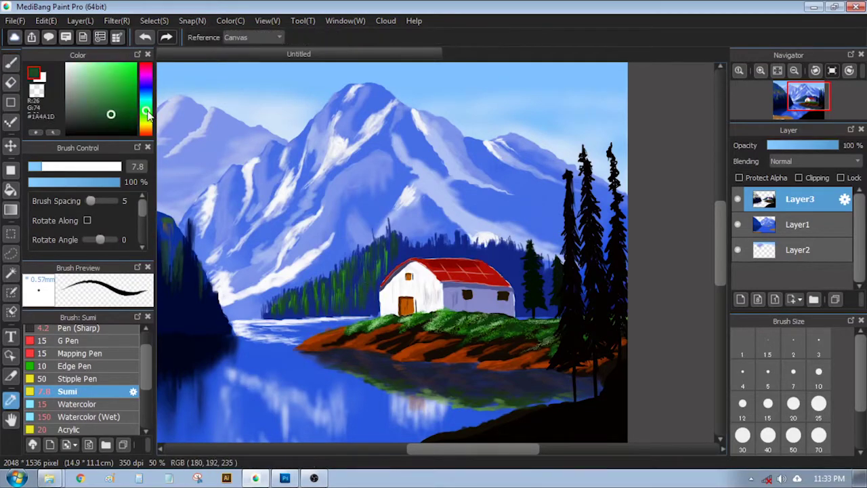
scroll(538, 375, down, 3)
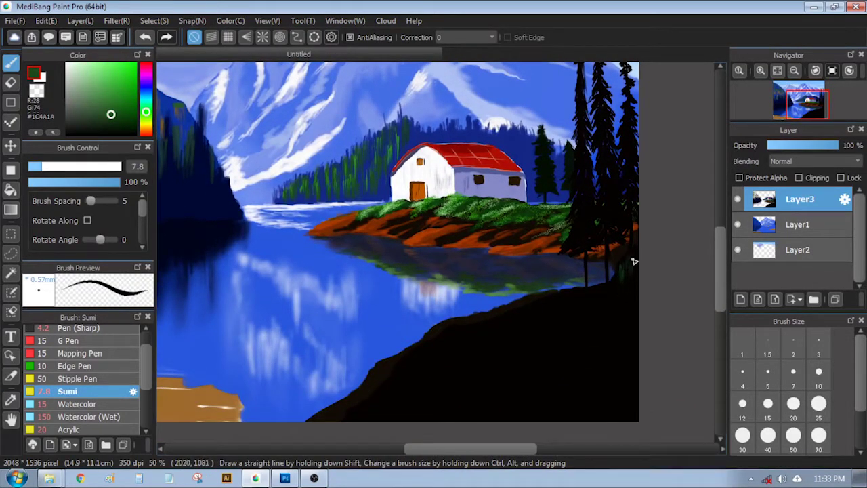
scroll(76, 398, down, 1)
click(73, 398)
drag(602, 295, 608, 302)
key(ctrl+z)
click(109, 114)
click(111, 126)
mouse_move(545, 306)
mouse_down()
mouse_move(491, 315)
mouse_move(475, 328)
mouse_move(451, 332)
mouse_up()
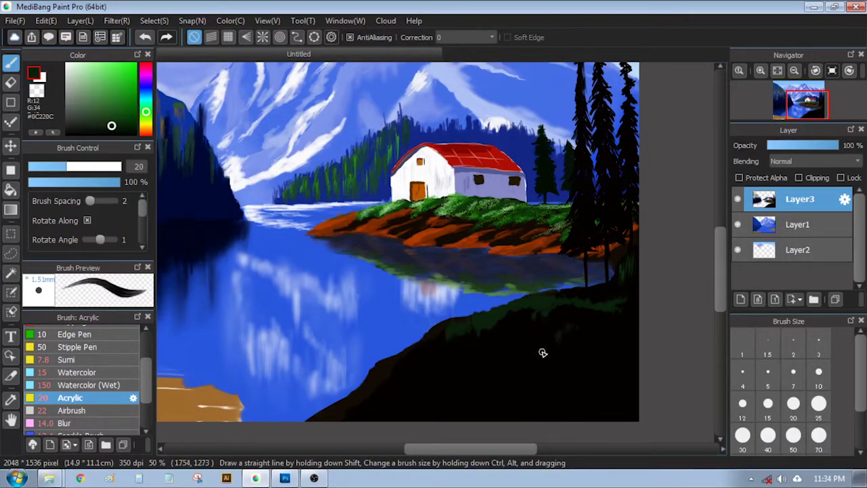
drag(548, 349, 464, 376)
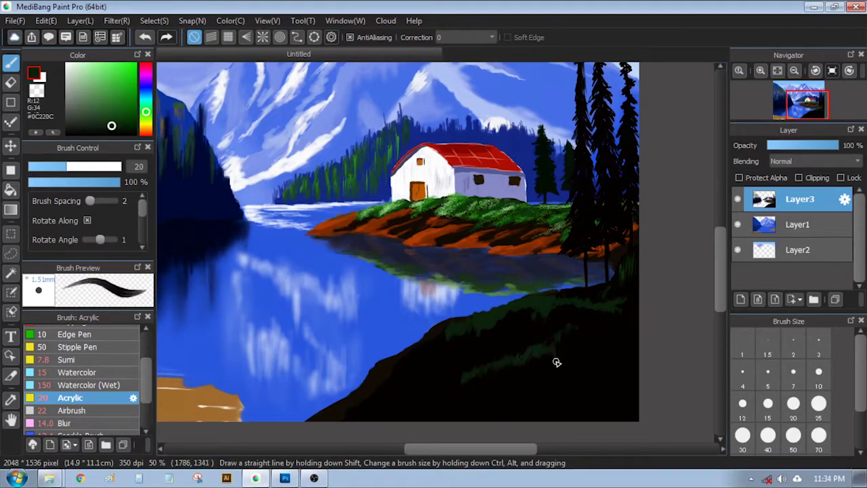
mouse_move(575, 332)
mouse_down()
mouse_move(606, 338)
mouse_move(595, 337)
mouse_move(629, 304)
mouse_up()
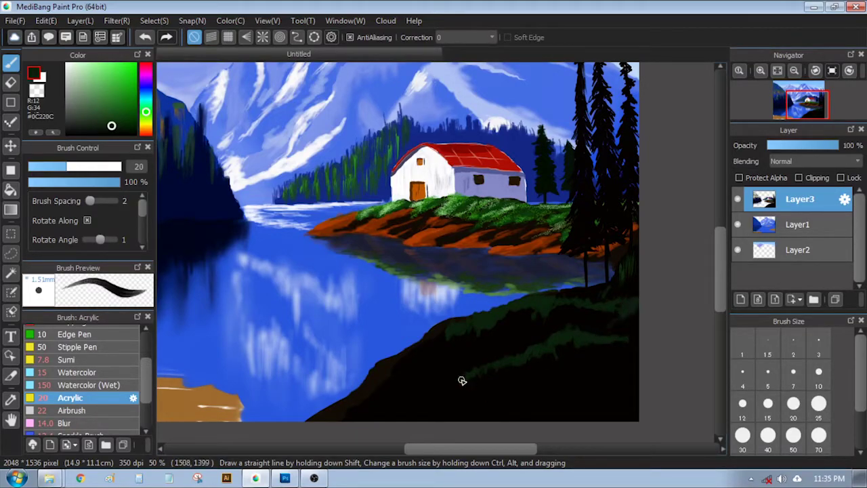
mouse_move(453, 367)
mouse_down()
mouse_move(424, 362)
mouse_move(387, 376)
mouse_move(437, 336)
mouse_up()
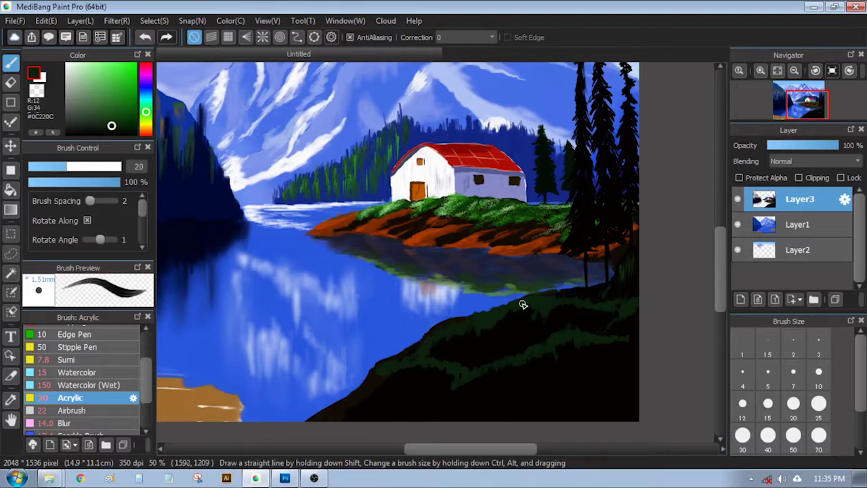
Shade the soil between the foreground grass patches with Acrylic at size 33, using dark brown (#120B04).
click(122, 131)
click(83, 167)
mouse_move(628, 320)
mouse_down()
mouse_move(627, 347)
mouse_move(558, 350)
mouse_move(483, 383)
mouse_move(438, 374)
mouse_move(380, 384)
mouse_up()
alt+click(367, 410)
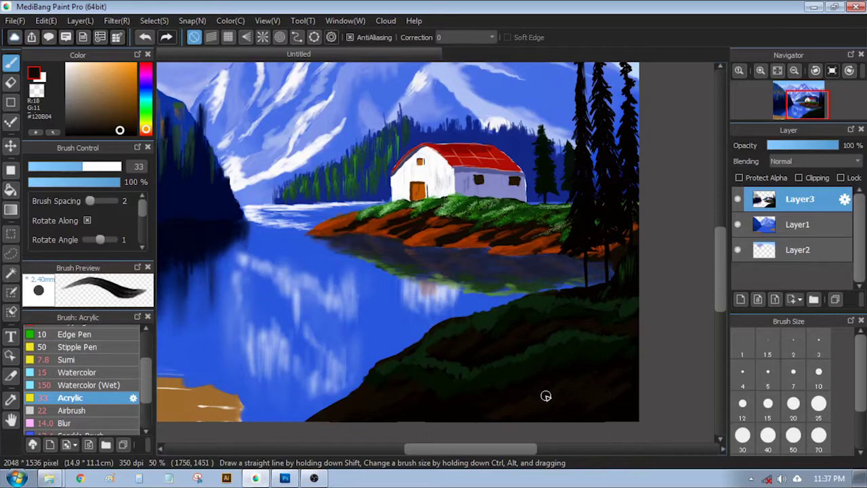
Cover the brown patch at the lake's lower-left corner with water blue (#2756DD) using Acrylic enlarged to size 93.
alt+click(211, 370)
drag(197, 397, 163, 387)
key(bracketright)
key(bracketright)
key(bracketright)
key(bracketright)
key(bracketright)
key(bracketright)
drag(230, 405, 166, 410)
Paint green (#177A0E) grass blades along the upper edge of the foreground bank with Sumi at size 7.8.
drag(147, 380, 150, 389)
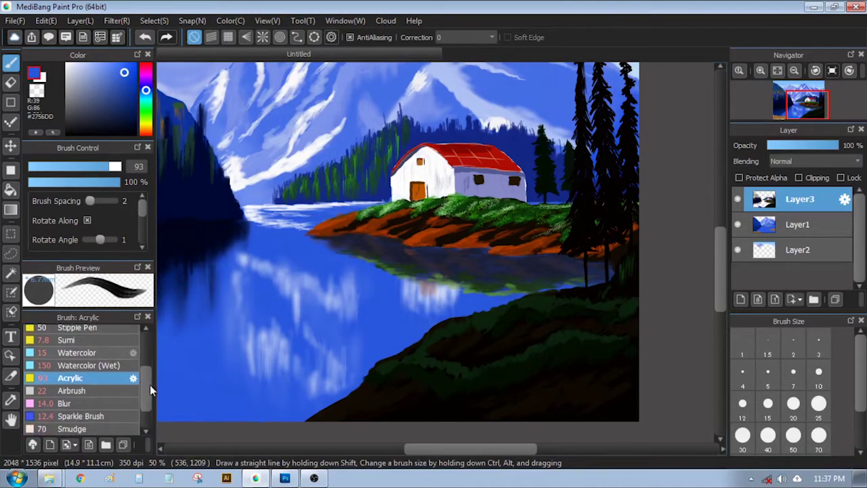
click(129, 391)
alt+click(590, 363)
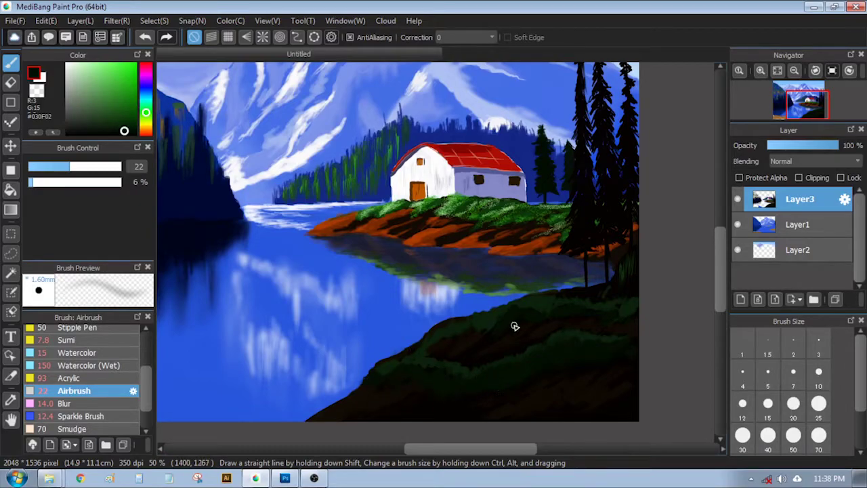
scroll(81, 380, up, 1)
click(67, 352)
click(128, 100)
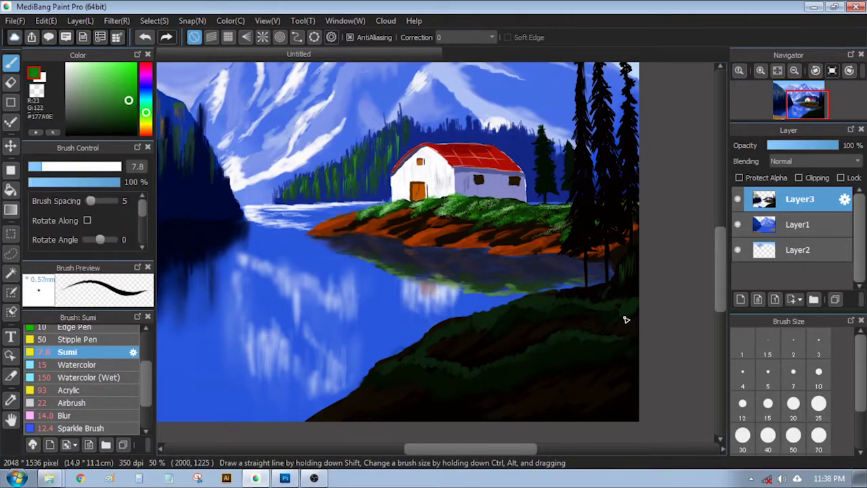
drag(599, 306, 601, 283)
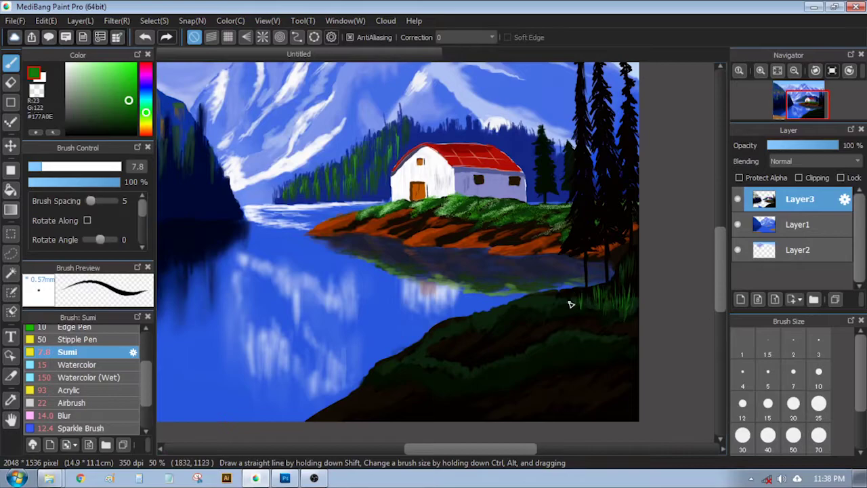
drag(545, 308, 544, 293)
drag(534, 308, 532, 295)
Add olive green (#39600B) grass blades across the middle of the foreground bank with Sumi at size 7.8.
alt+click(488, 313)
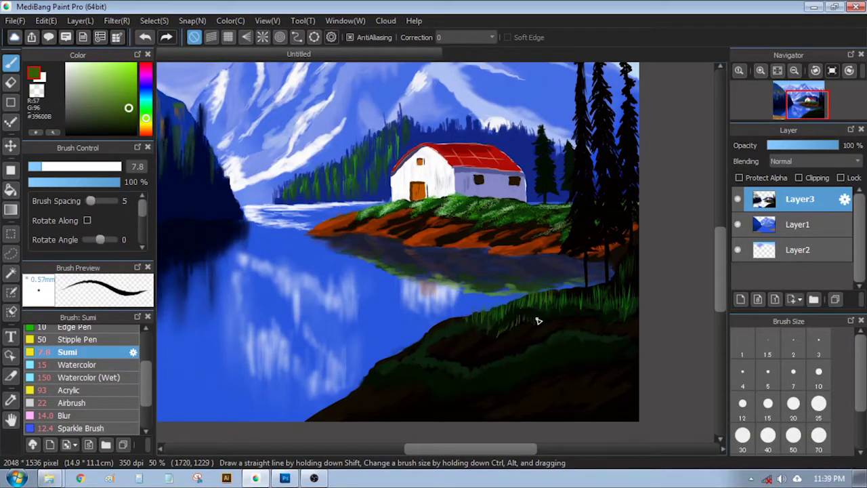
mouse_move(428, 344)
mouse_down()
mouse_move(445, 373)
mouse_move(457, 354)
mouse_move(473, 373)
mouse_move(449, 399)
mouse_move(501, 359)
mouse_up()
mouse_move(614, 337)
mouse_down()
mouse_move(579, 362)
mouse_move(524, 345)
mouse_move(502, 381)
mouse_move(566, 341)
mouse_up()
drag(636, 352, 637, 315)
drag(560, 357, 572, 327)
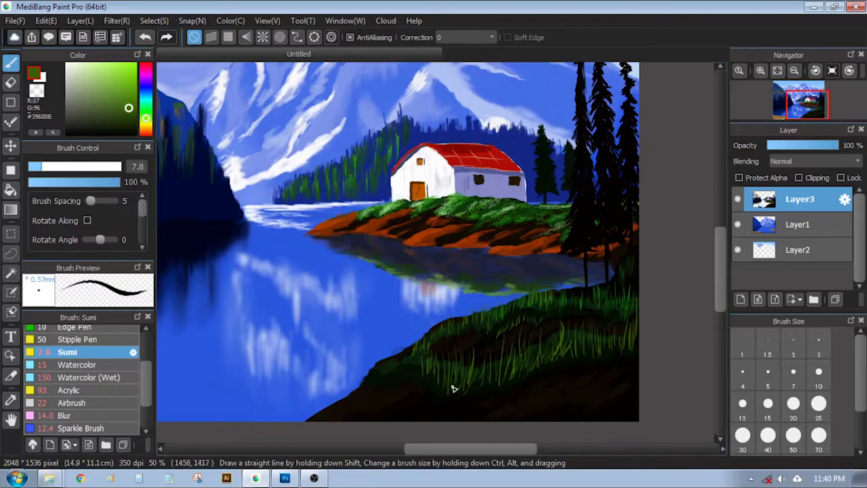
Scatter pink (#F21AB5 and #EE91D3) flowers through the foreground grass with the Sparkle Brush at size 18.
drag(141, 206, 141, 213)
drag(155, 368, 154, 369)
drag(145, 383, 145, 396)
click(84, 394)
click(144, 80)
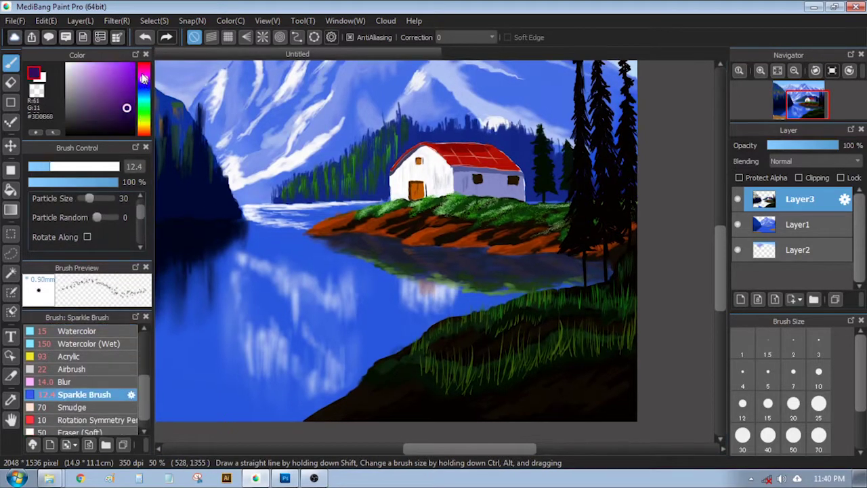
click(144, 71)
click(128, 67)
key(])
key(])
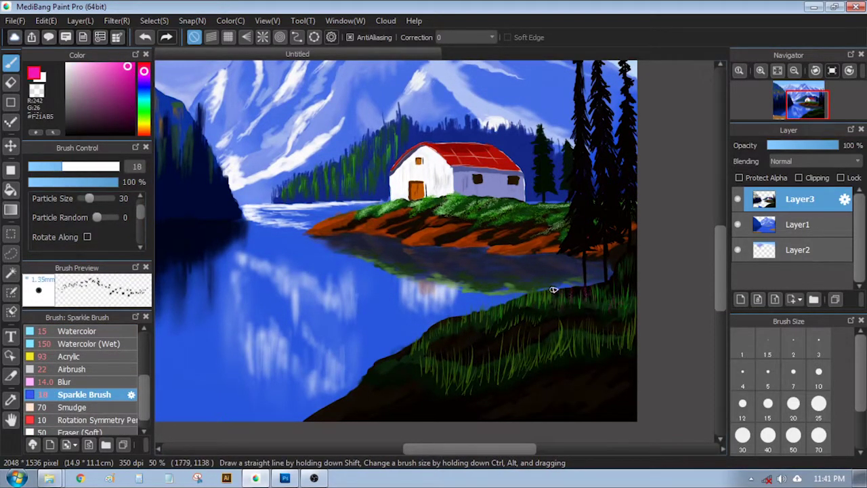
mouse_move(536, 359)
mouse_down()
mouse_move(434, 370)
mouse_move(445, 375)
mouse_move(404, 344)
mouse_move(426, 355)
mouse_move(479, 343)
mouse_move(517, 349)
mouse_move(556, 332)
mouse_move(597, 340)
mouse_move(610, 272)
mouse_up()
Dab green (#236209) foliage texture onto the tall pines with the Sparkle Brush at size 18.
drag(551, 156, 493, 195)
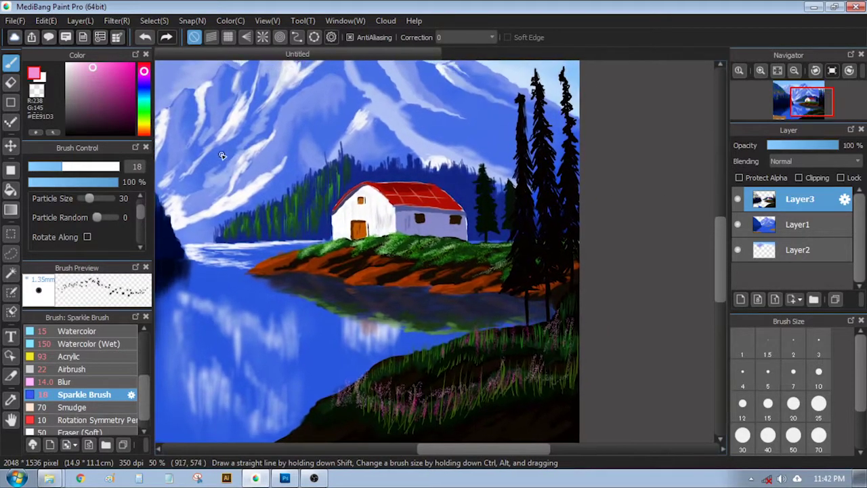
right_click(271, 209)
drag(515, 106, 511, 121)
drag(510, 195, 511, 288)
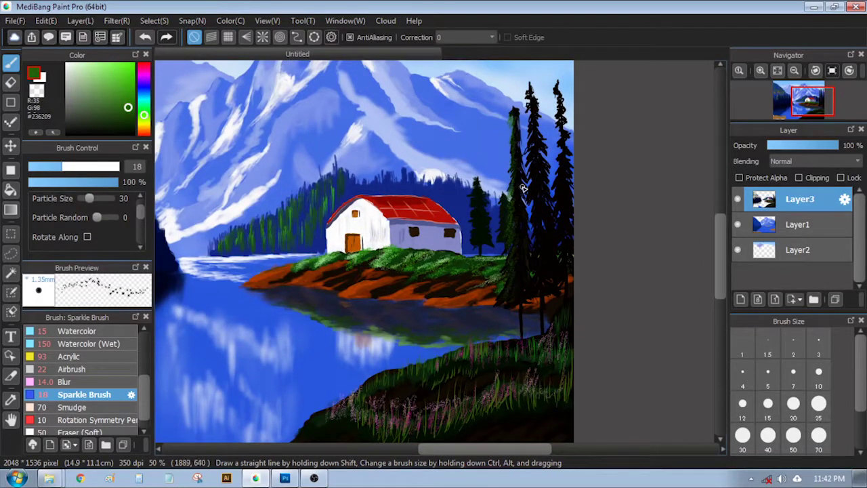
mouse_move(536, 201)
mouse_down()
mouse_move(537, 281)
mouse_move(526, 260)
mouse_move(559, 282)
mouse_move(547, 208)
mouse_move(566, 250)
mouse_move(557, 198)
mouse_move(567, 133)
mouse_move(575, 257)
mouse_up()
Add light green (#7FCC60) highlights to the tall pines' foliage with the Sparkle Brush at size 14.2.
click(103, 77)
click(54, 167)
mouse_move(512, 125)
mouse_down()
mouse_move(514, 292)
mouse_move(529, 279)
mouse_move(535, 120)
mouse_move(537, 289)
mouse_move(559, 238)
mouse_move(568, 154)
mouse_move(568, 230)
mouse_up()
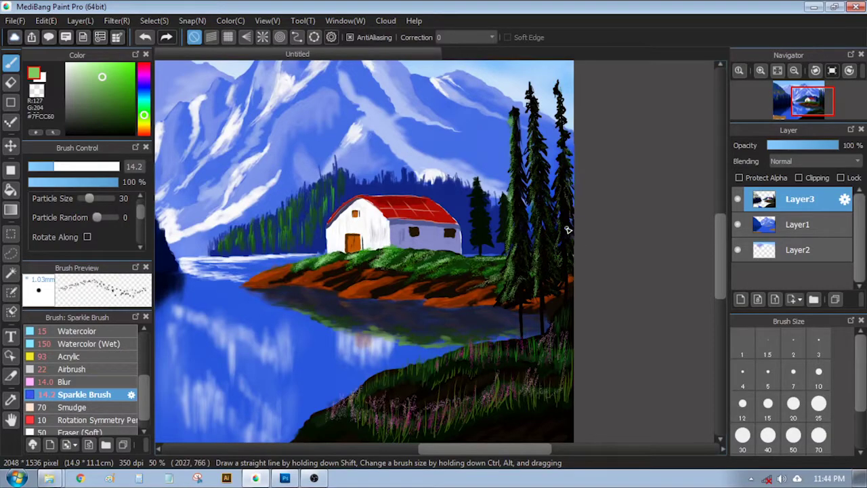
Color the tall pines' trunks brown (#863D15) with the Sparkle Brush at size 8.6 and Acrylic at size 8.9.
key(i)
click(478, 278)
click(124, 97)
click(41, 167)
drag(532, 293, 513, 211)
key(b)
click(71, 357)
click(65, 166)
drag(65, 168, 43, 168)
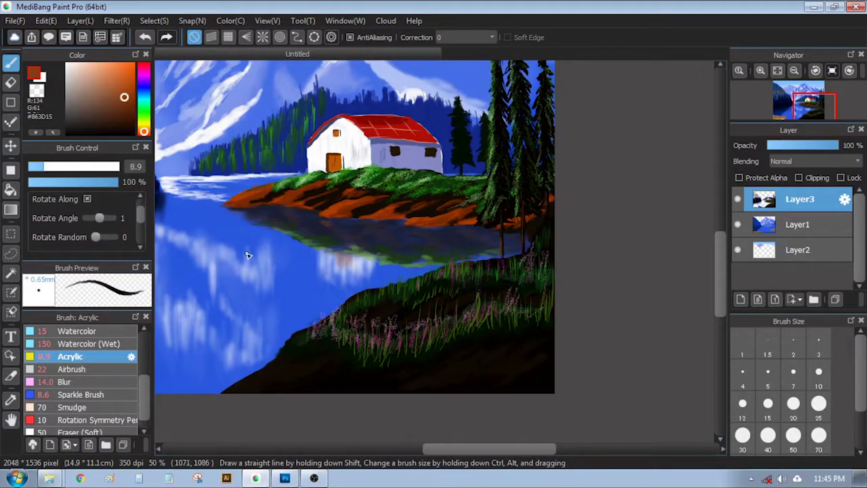
Paint yellow-green (#DFFF59) highlight blades in the foreground grass with Sumi at size 6.6.
click(145, 121)
click(112, 64)
drag(144, 395, 144, 377)
click(67, 363)
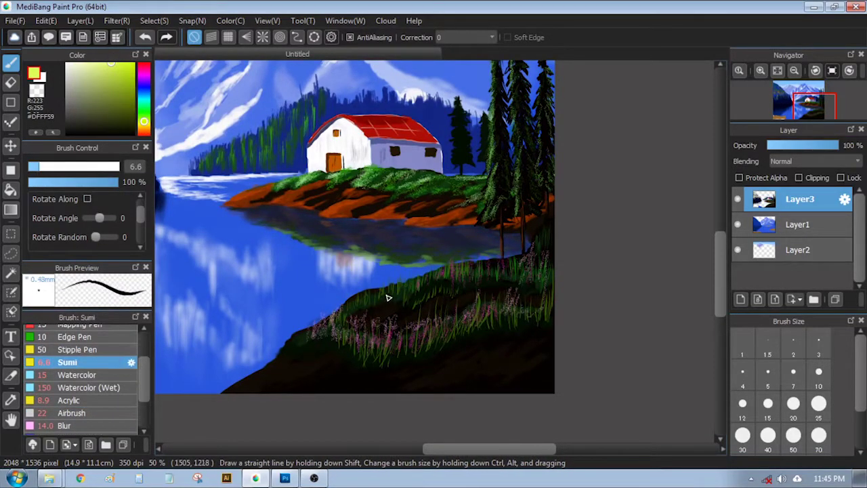
mouse_move(396, 292)
mouse_down()
mouse_move(359, 298)
mouse_move(326, 343)
mouse_move(298, 338)
mouse_move(318, 337)
mouse_move(329, 305)
mouse_up()
mouse_move(478, 257)
mouse_down()
mouse_move(471, 275)
mouse_move(444, 275)
mouse_up()
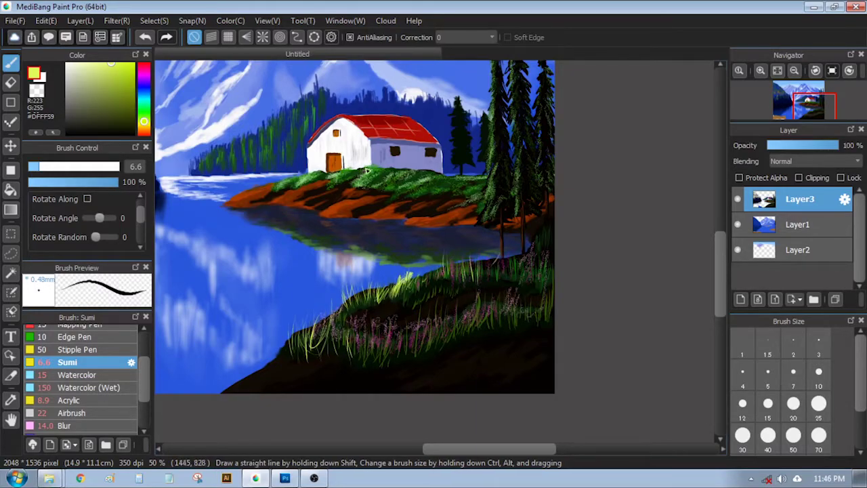
Touch up the tall pines' foliage with bright green (#63F717) using the Sparkle Brush at size 8.
drag(459, 203, 548, 257)
click(128, 65)
click(144, 116)
drag(285, 244, 260, 247)
scroll(84, 400, down, 1)
click(85, 401)
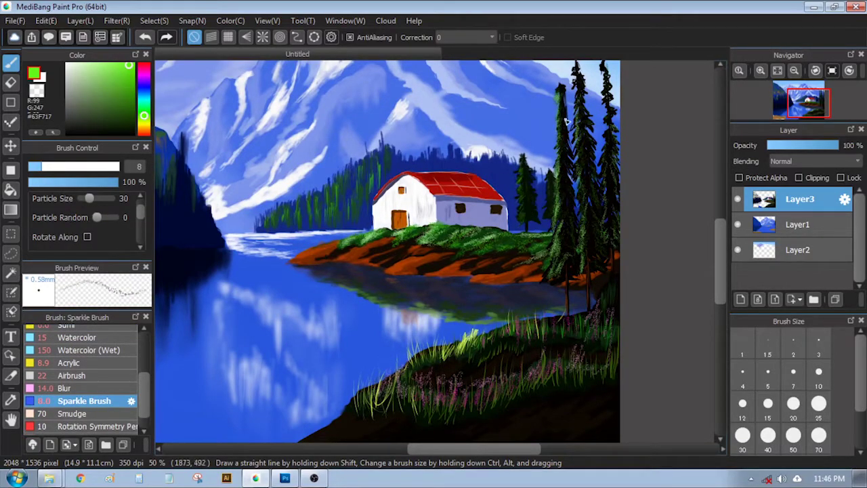
Set up the Acrylic brush with white (#FFFFFF) at size 6.6.
click(70, 363)
click(67, 65)
click(39, 167)
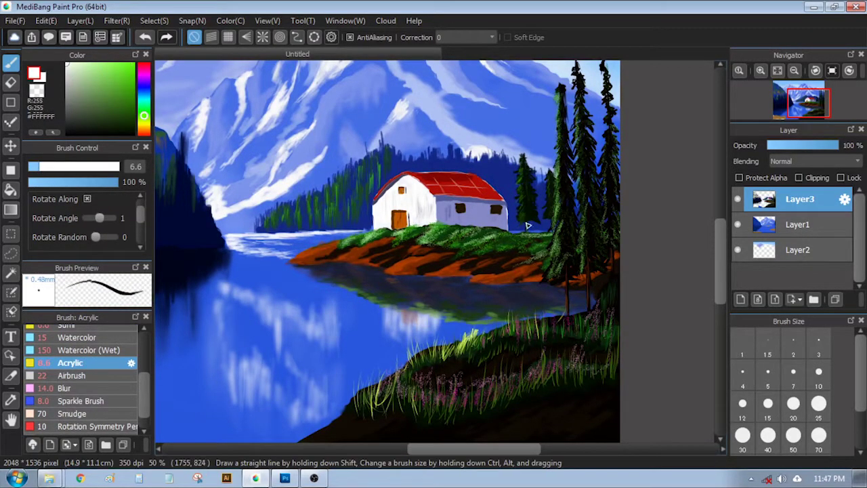
Cover the leftover brown patch in the lake's lower-left corner with sampled blue (#2957DD) using Acrylic at size 232.
key(ctrl+minus)
key(ctrl+minus)
drag(277, 240, 387, 225)
alt+click(414, 304)
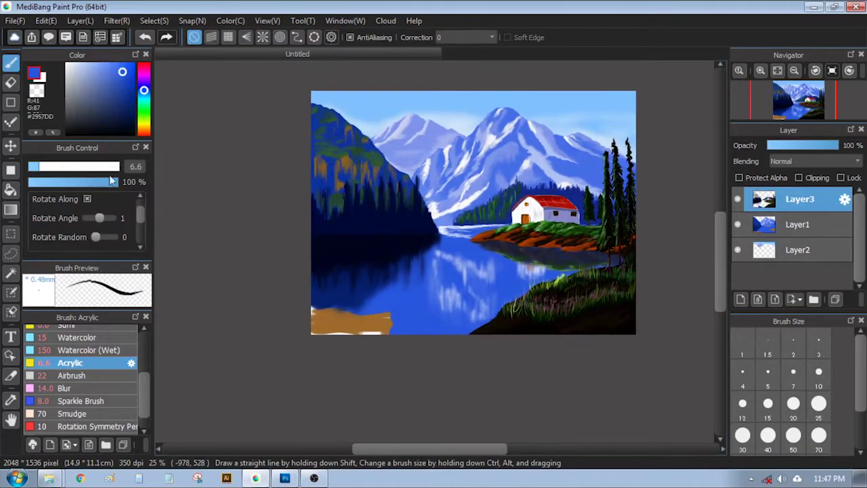
drag(73, 167, 118, 167)
drag(391, 332, 405, 332)
mouse_move(373, 317)
mouse_down()
mouse_move(348, 315)
mouse_move(372, 316)
mouse_move(370, 323)
mouse_move(384, 311)
mouse_move(313, 307)
mouse_move(339, 289)
mouse_move(316, 312)
mouse_move(344, 311)
mouse_move(393, 271)
mouse_up()
Darken the lake's lower-left corner with sampled dark blue (#05206B) using the Airbrush at size 203 and 6% opacity.
alt+click(352, 302)
click(88, 376)
click(97, 167)
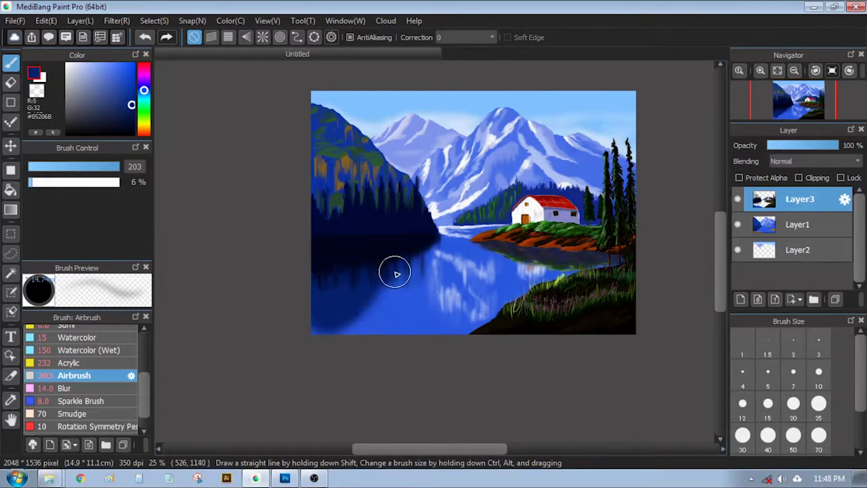
Paint thin ripples across the dark water with Acrylic at size 21, using #A7B7E5 and #EBF0FF at 32% opacity and white at 9%.
click(71, 363)
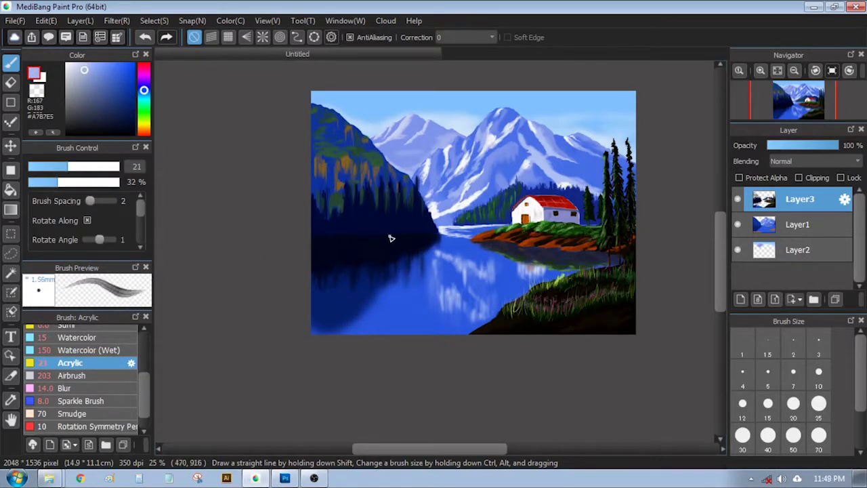
mouse_move(405, 236)
mouse_down()
mouse_move(434, 235)
mouse_move(413, 235)
mouse_up()
click(71, 64)
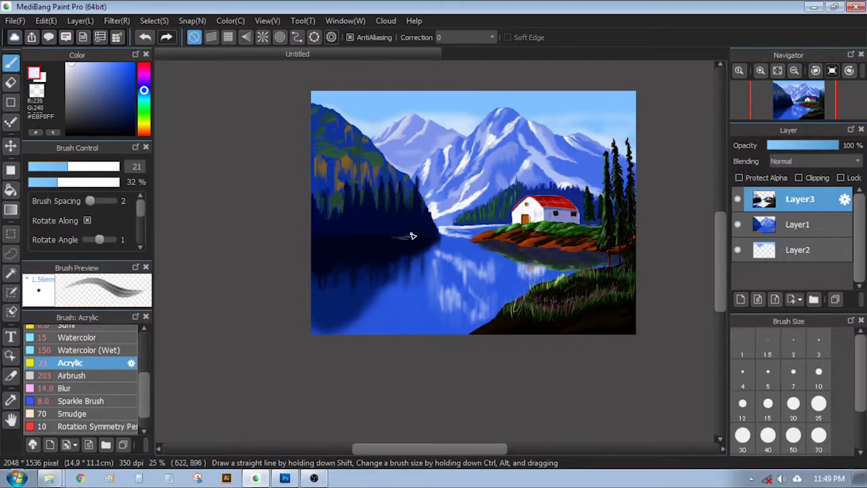
mouse_move(313, 242)
mouse_down()
mouse_move(381, 249)
mouse_move(319, 270)
mouse_move(399, 268)
mouse_up()
click(66, 64)
click(35, 183)
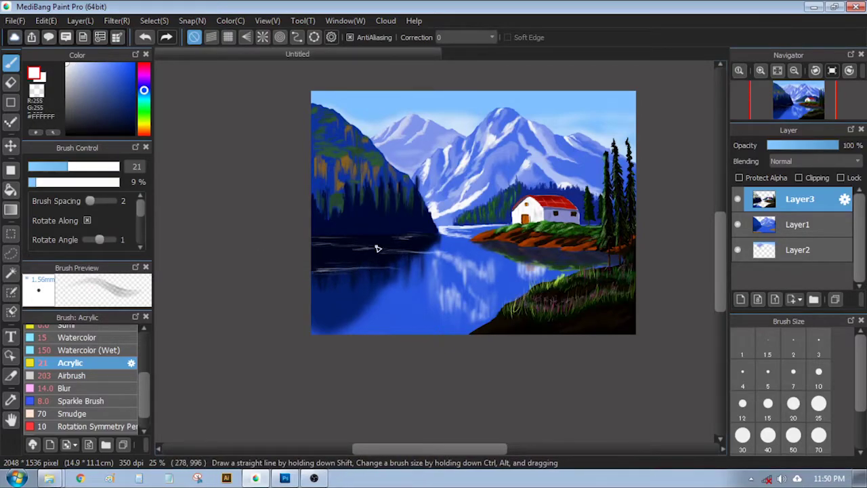
Add soft white vertical reflection streaks to the blue water beside the dark reflection with the Airbrush at size 29 and 6% opacity.
click(74, 376)
click(78, 166)
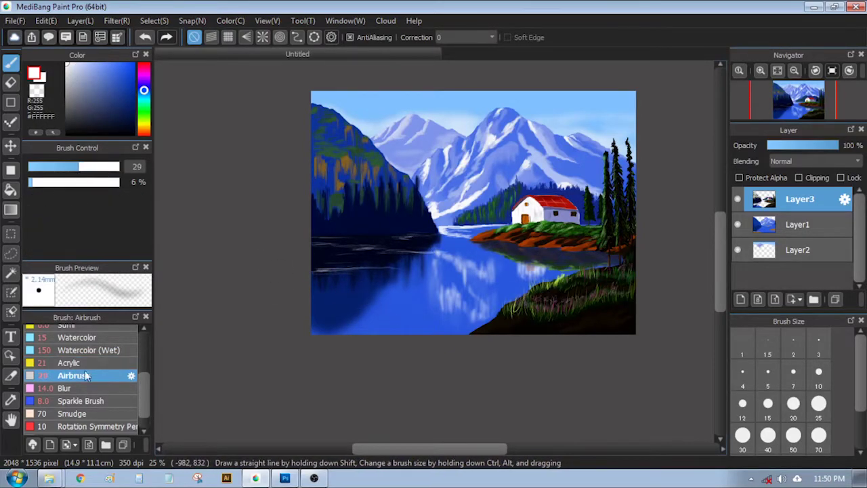
drag(396, 297, 394, 311)
drag(383, 302, 373, 321)
Brush a faint white sheen over the dark water below the forested cliff with the Airbrush at size 46 and 1% opacity.
click(93, 166)
click(29, 183)
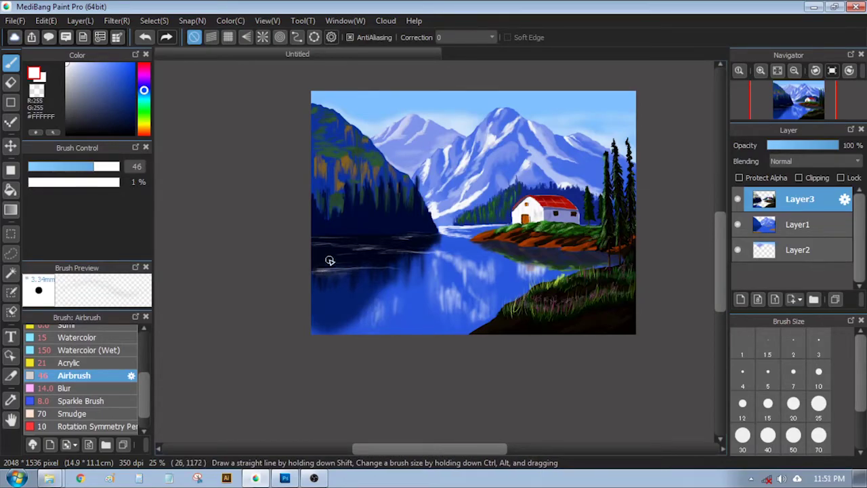
mouse_move(343, 295)
mouse_down()
mouse_move(334, 315)
mouse_move(363, 303)
mouse_up()
drag(350, 239, 324, 244)
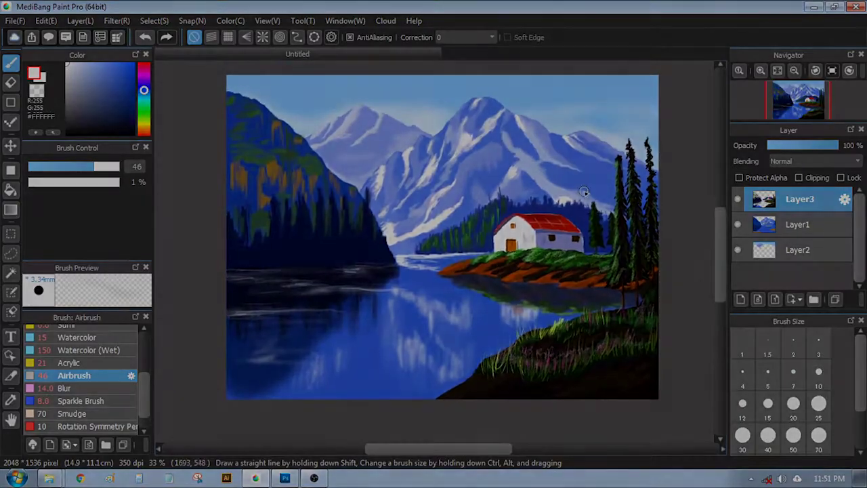